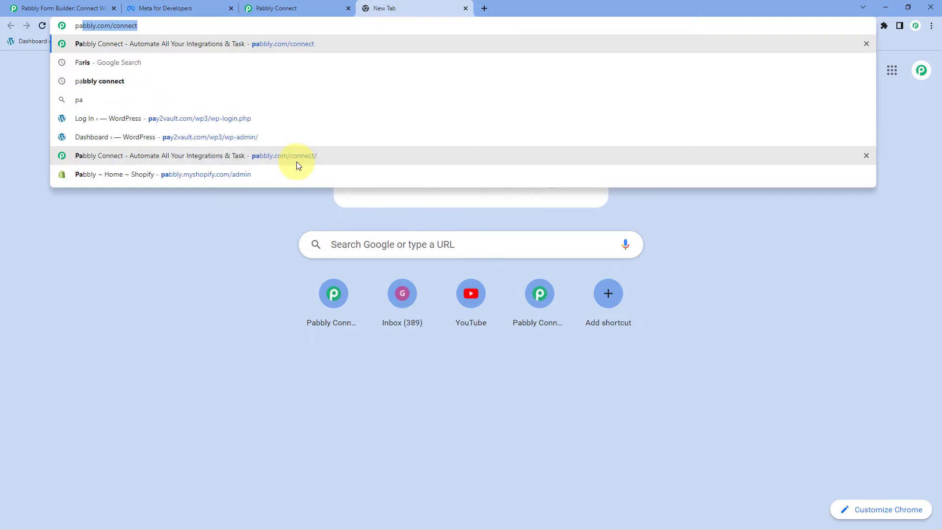
Load pabbly.com/connect, dismiss the discount popup, and close that tab to return to the dashboard
text(/connect)
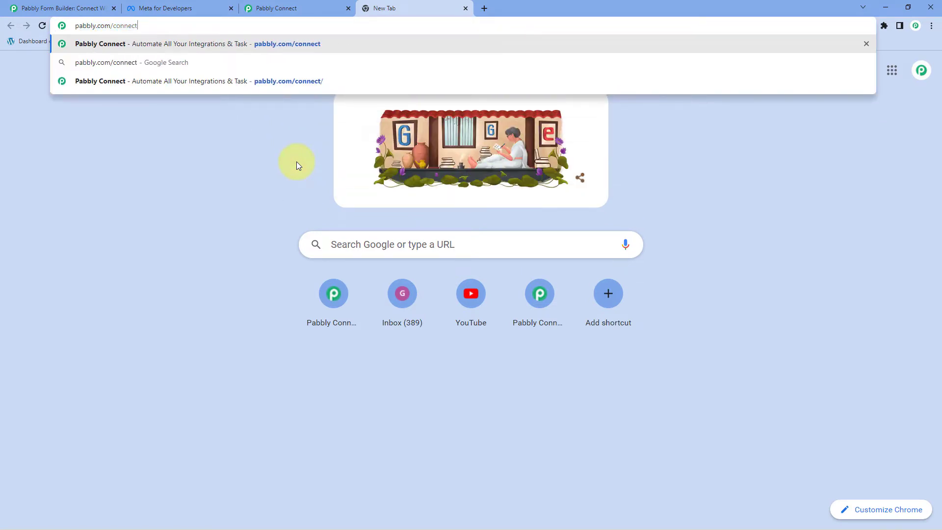
key(Return)
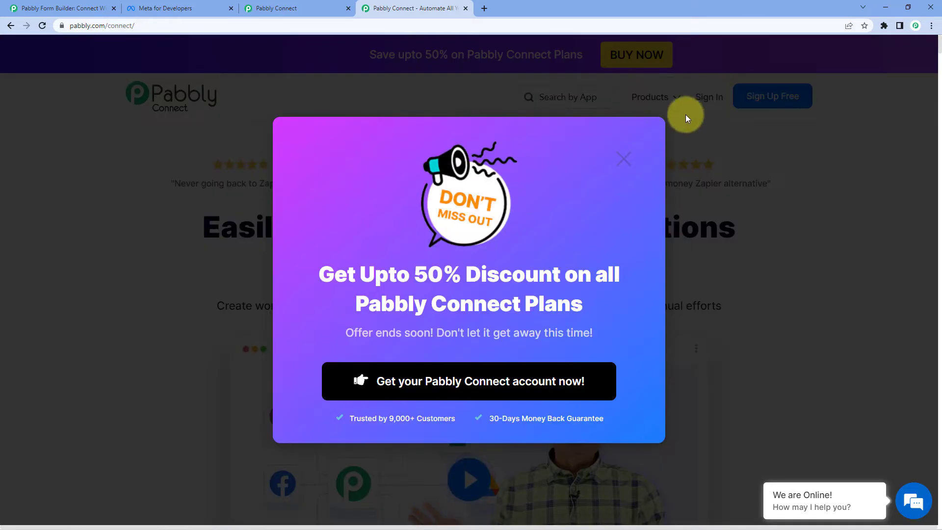
click(637, 155)
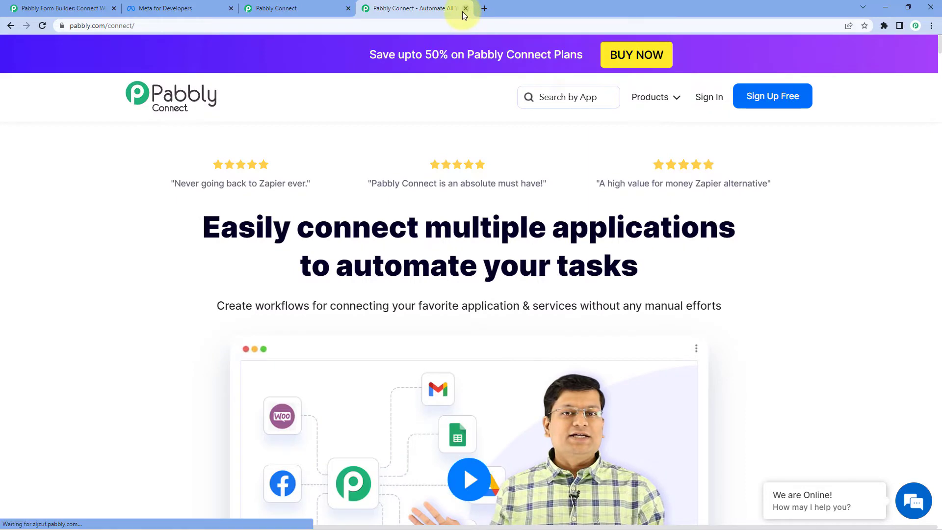
key(ctrl+w)
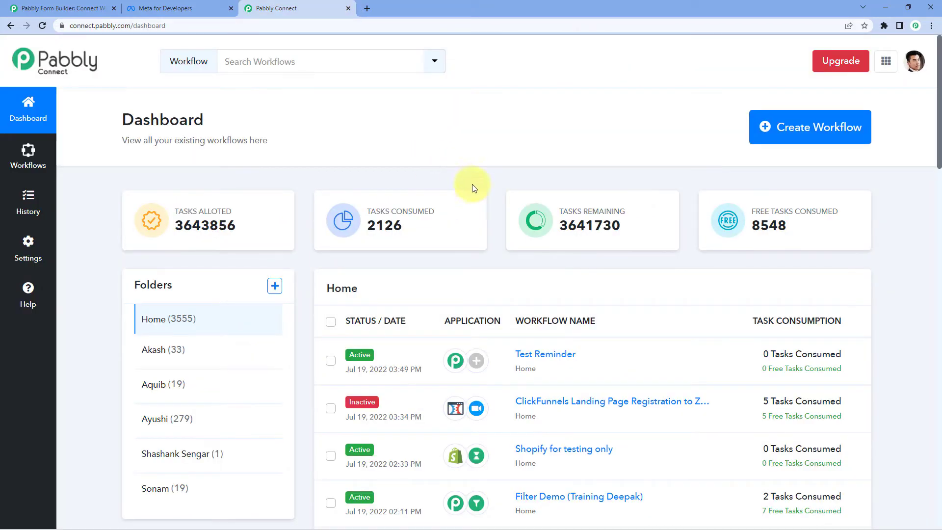
click(841, 127)
Name the new workflow 'Pabbly Form Builder to WhatsApp' with a capital P and create it
click(466, 230)
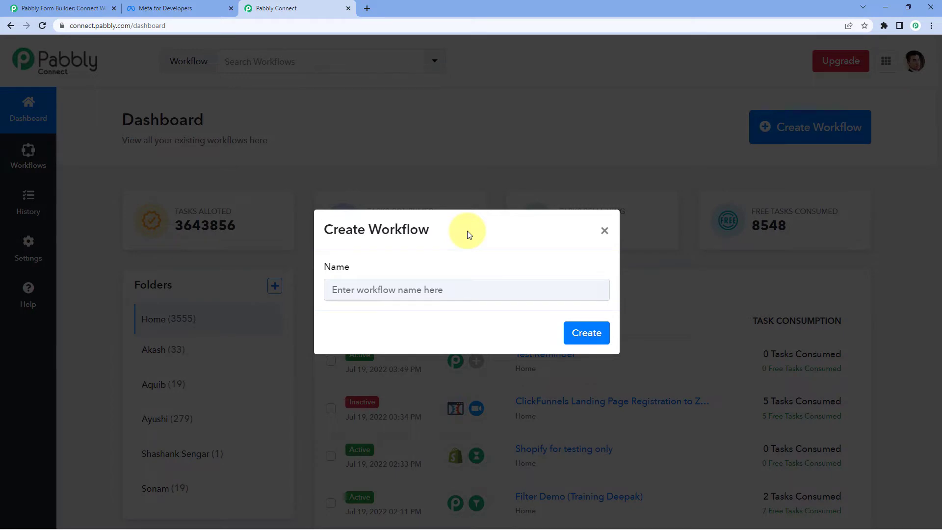
click(385, 289)
text(pa)
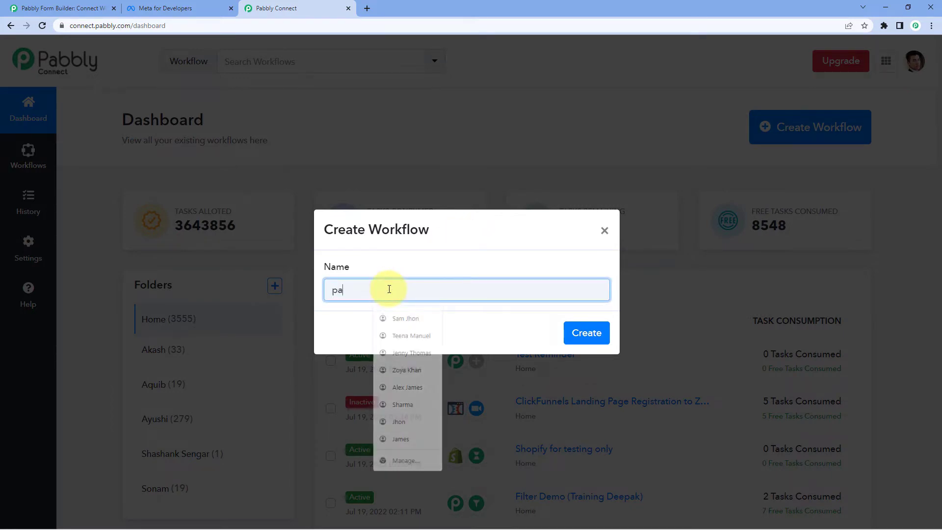
text(bbly Form Builde)
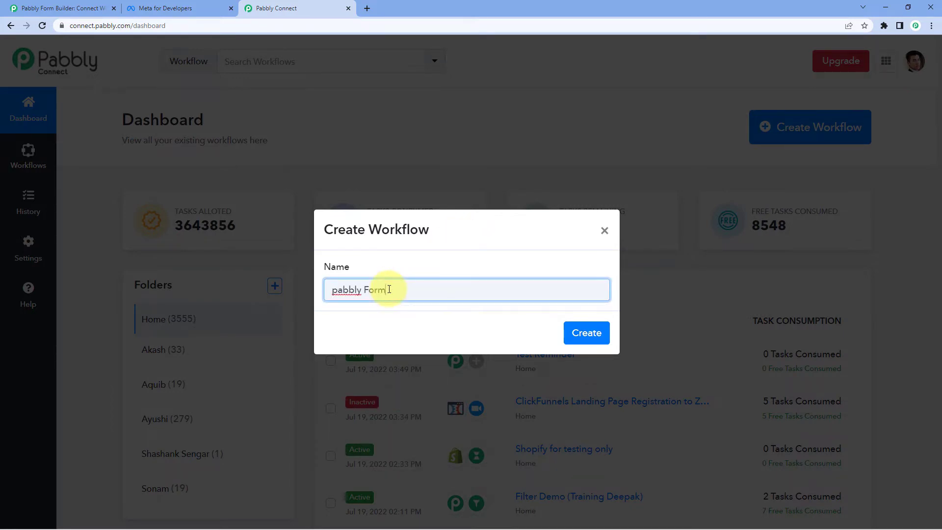
text(r to WhatsApp)
click(335, 291)
key(BackSpace)
text(P)
click(575, 332)
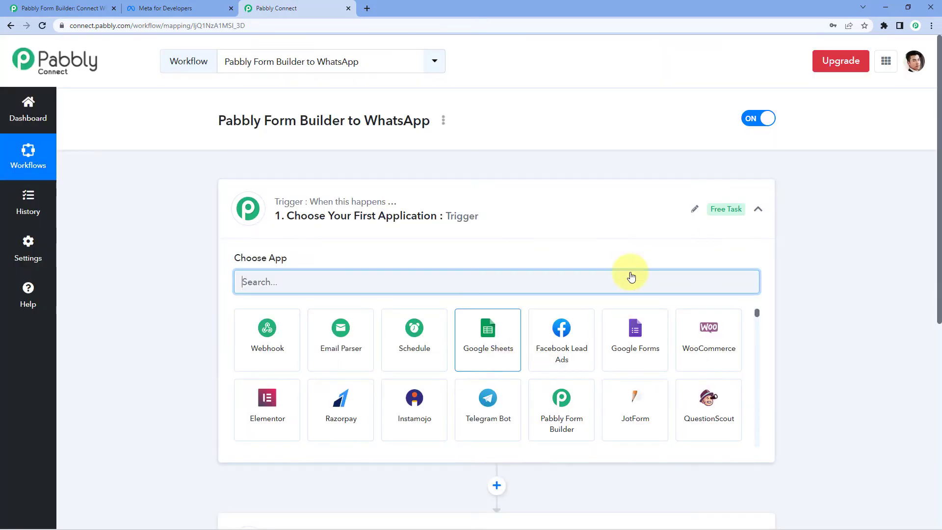
Expand the '1. Choose Your First Application' trigger card to show its app grid
click(475, 224)
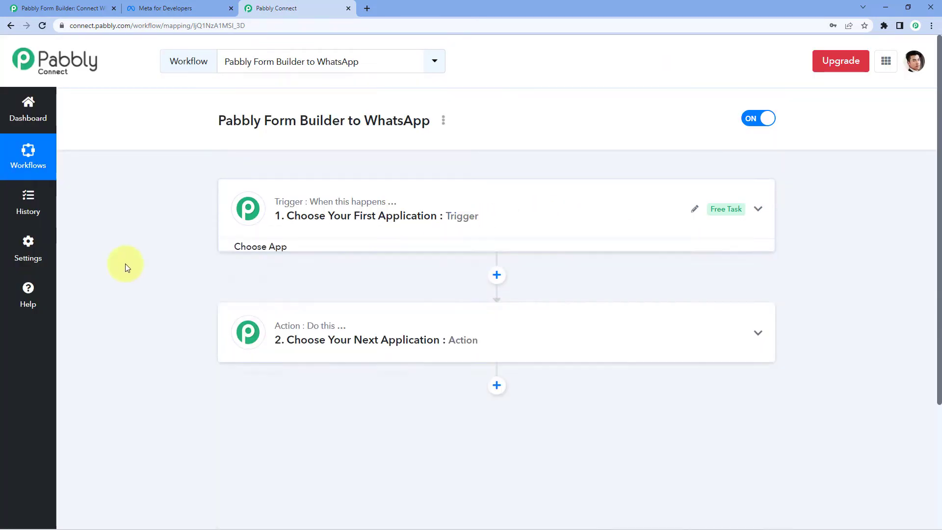
scroll(123, 265, down, 1)
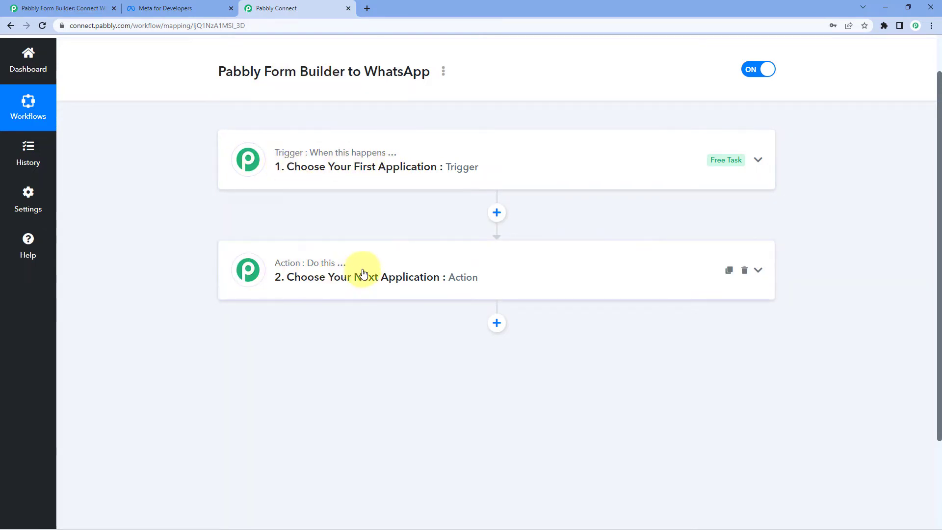
click(438, 157)
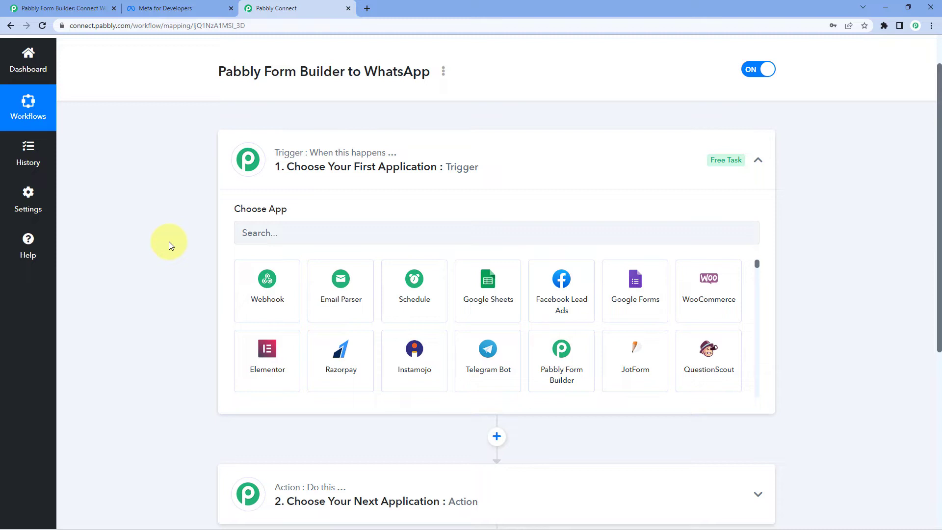
Set the trigger to Pabbly Form Builder with the New Form Submission event
scroll(248, 216, down, 1)
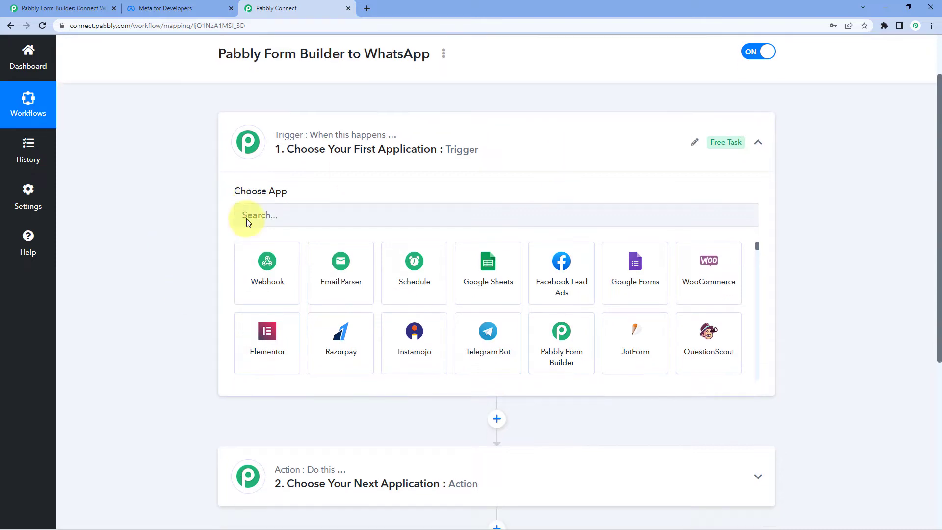
click(304, 182)
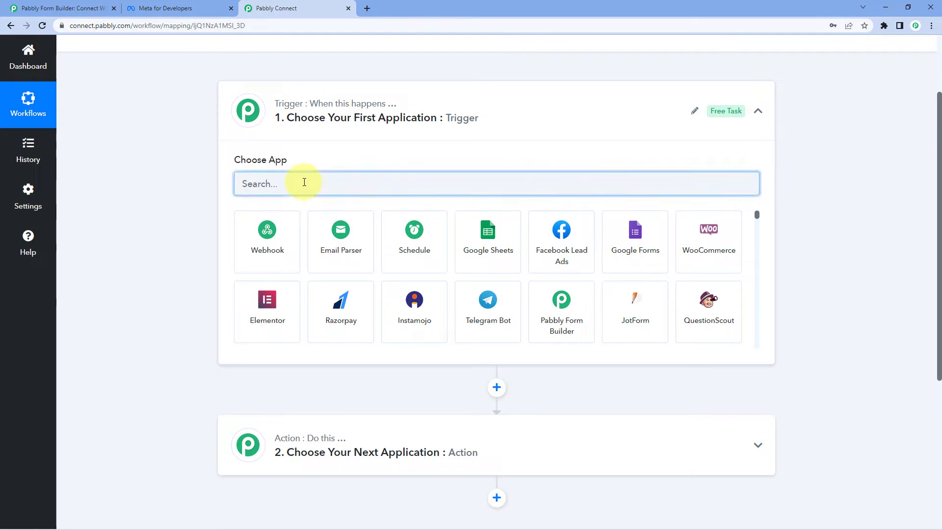
text(Pabbly)
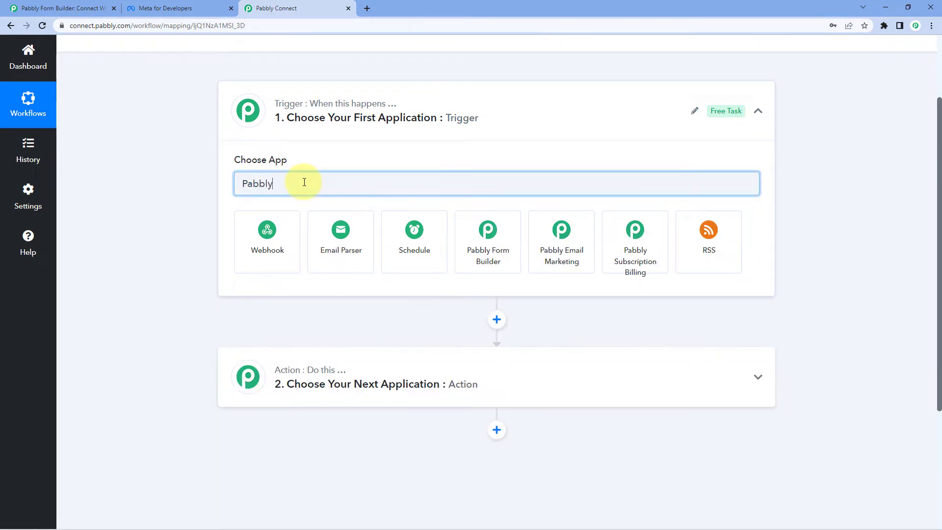
text( F)
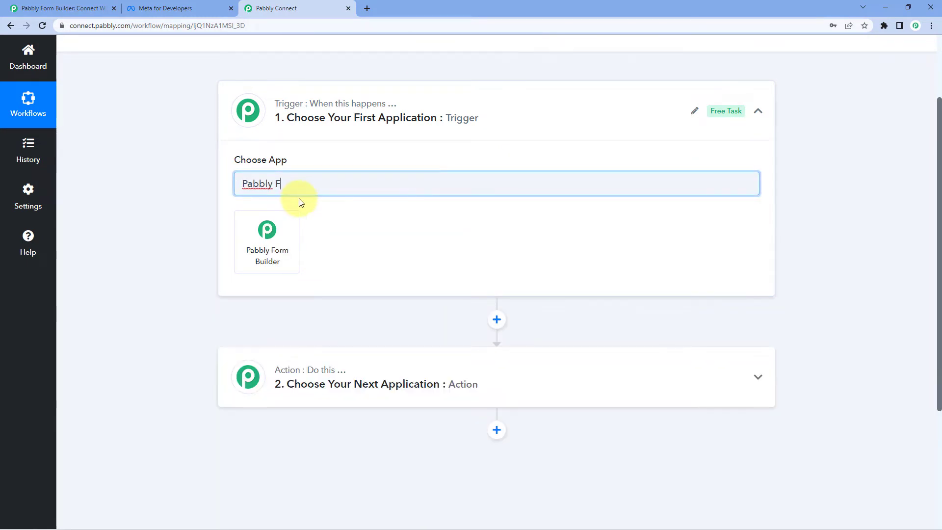
click(273, 234)
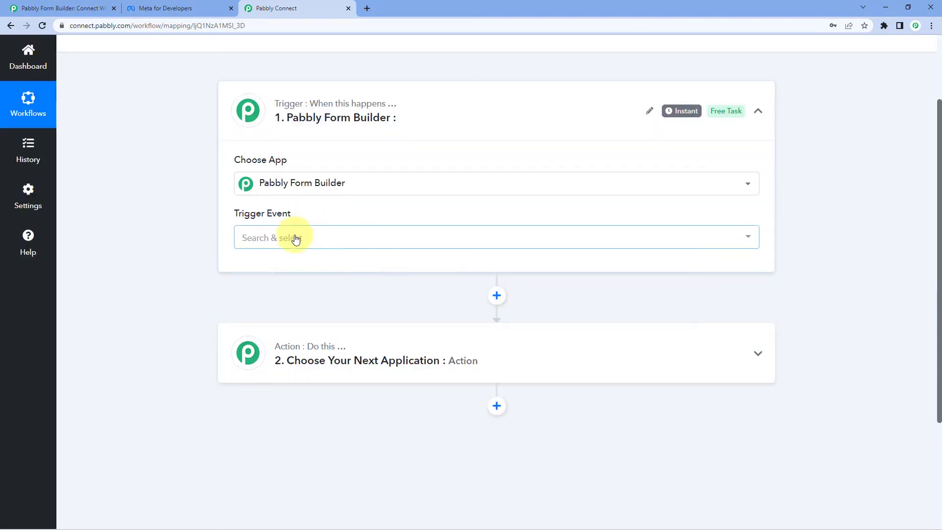
click(296, 238)
click(273, 293)
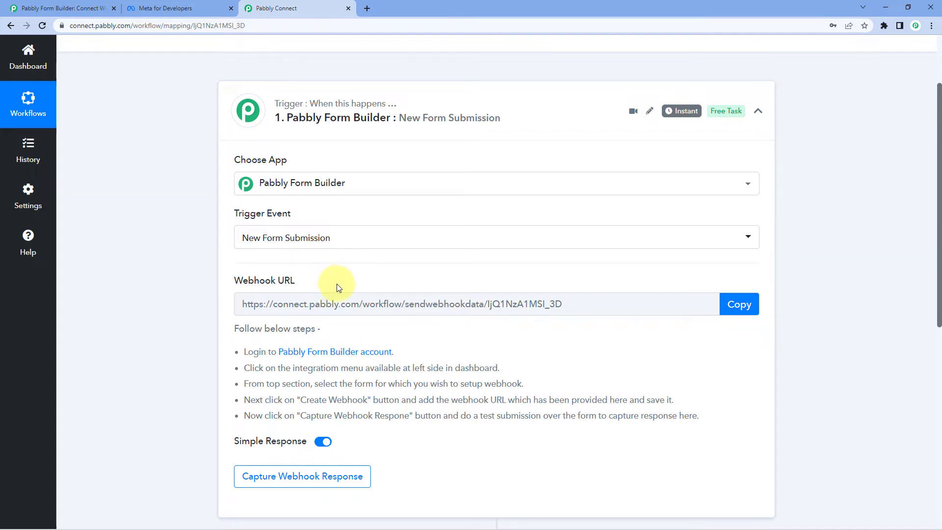
Copy the trigger's webhook URL and start capturing a webhook response
click(712, 303)
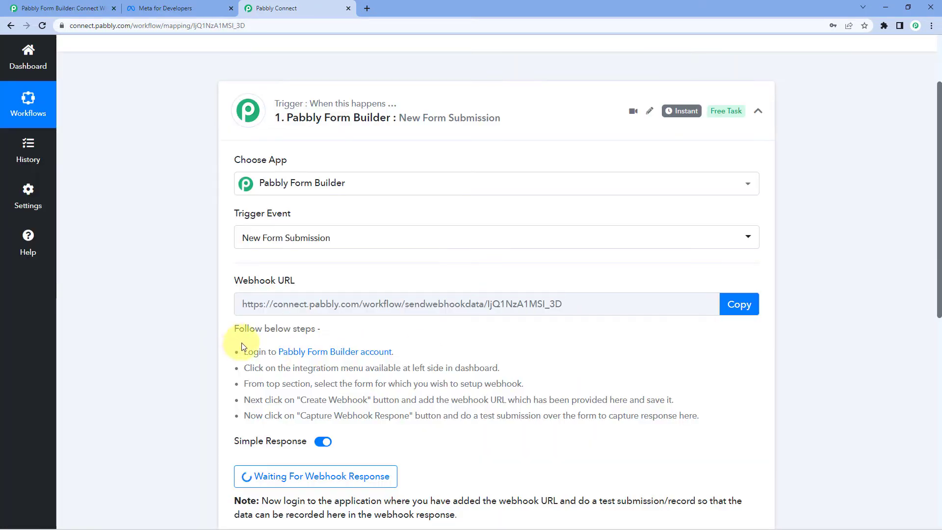
drag(241, 347, 715, 416)
click(712, 417)
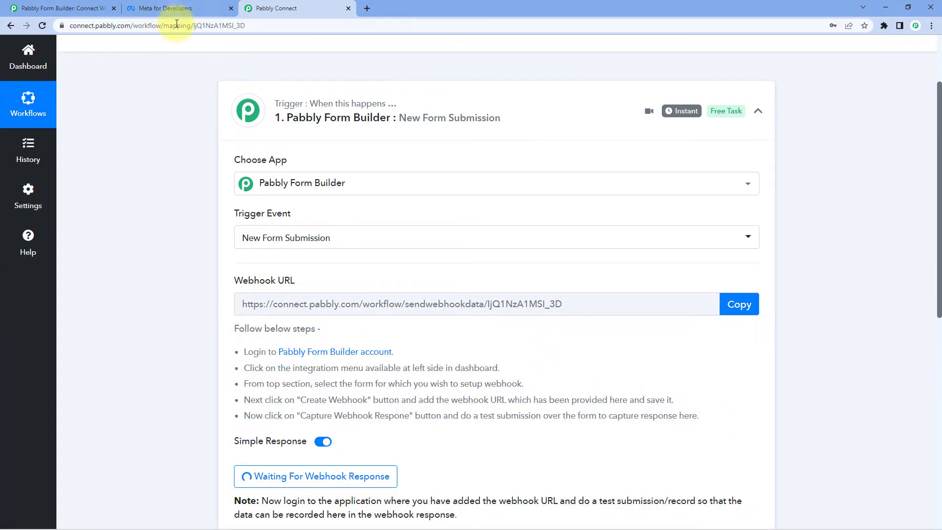
click(79, 8)
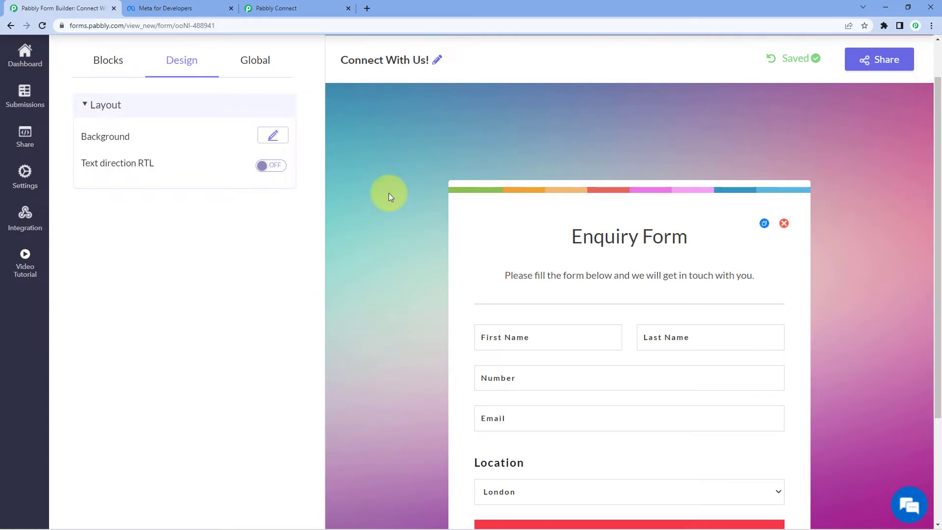
scroll(388, 193, down, 3)
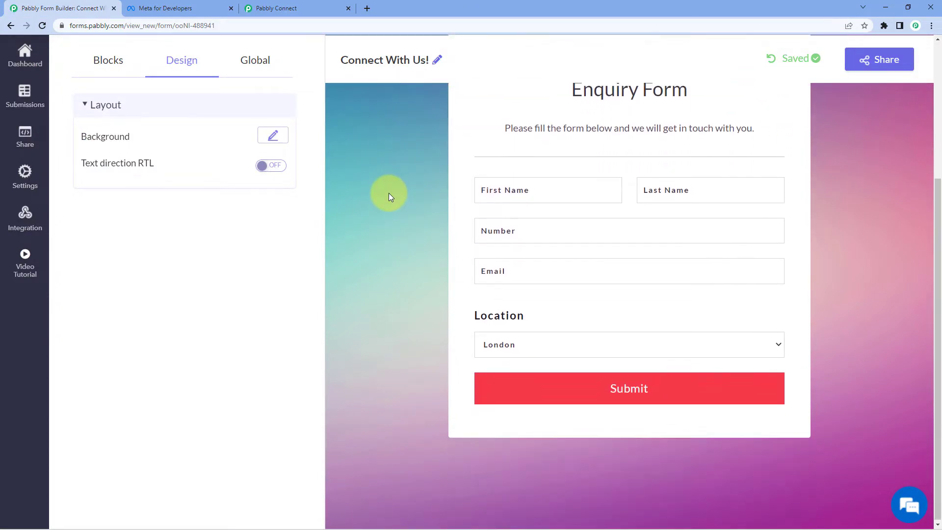
scroll(388, 193, up, 1)
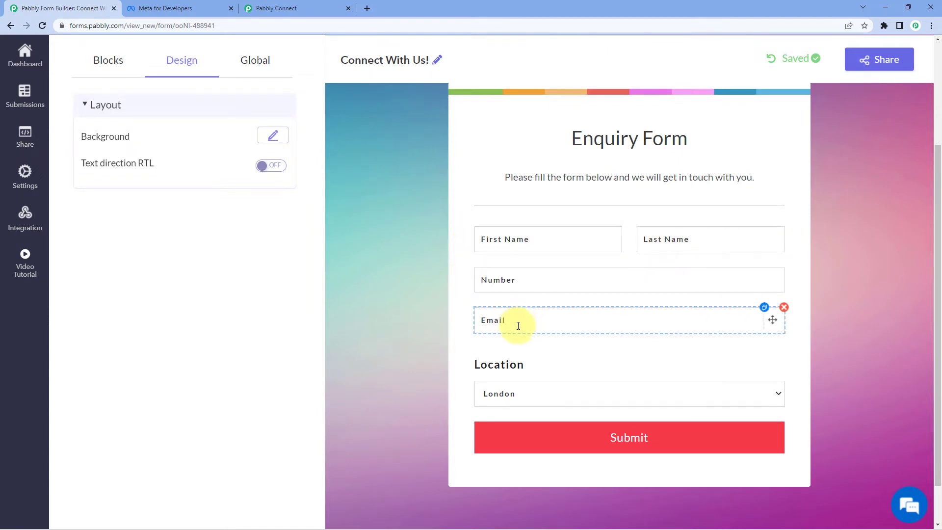
click(525, 394)
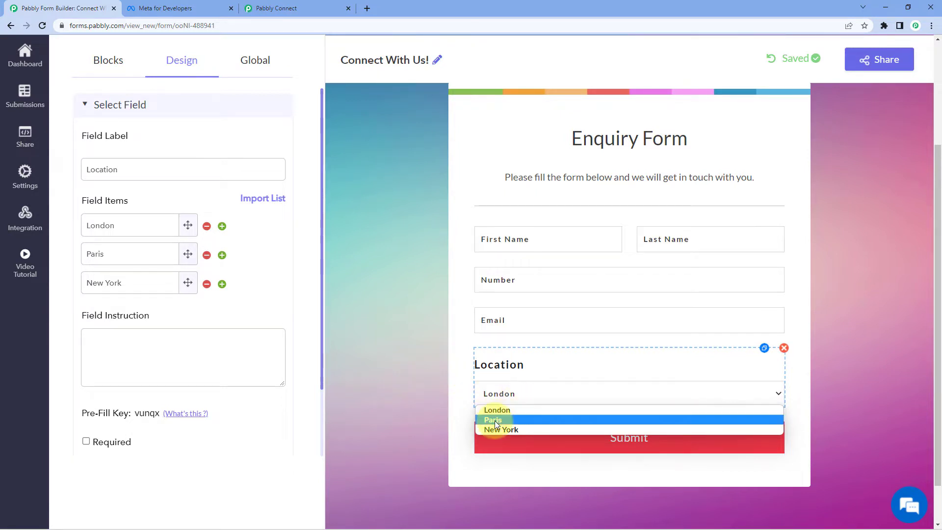
click(405, 381)
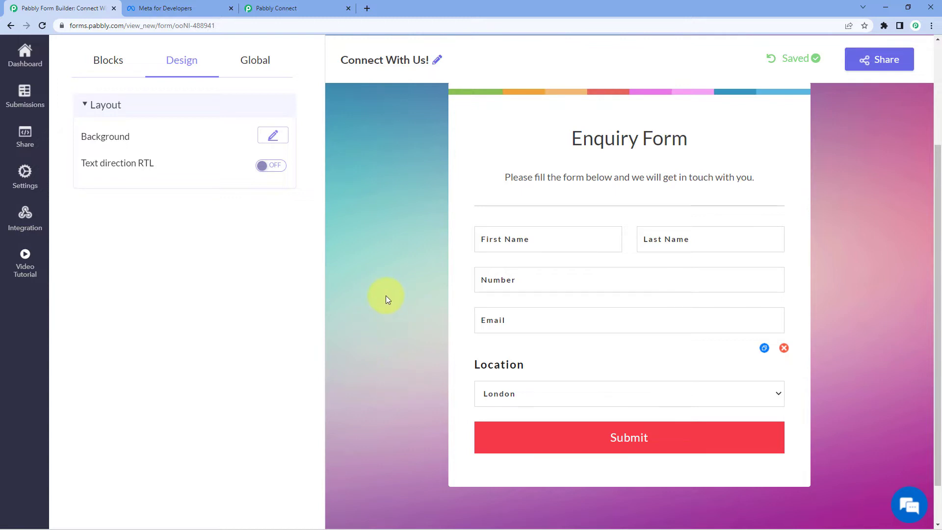
scroll(400, 255, down, 1)
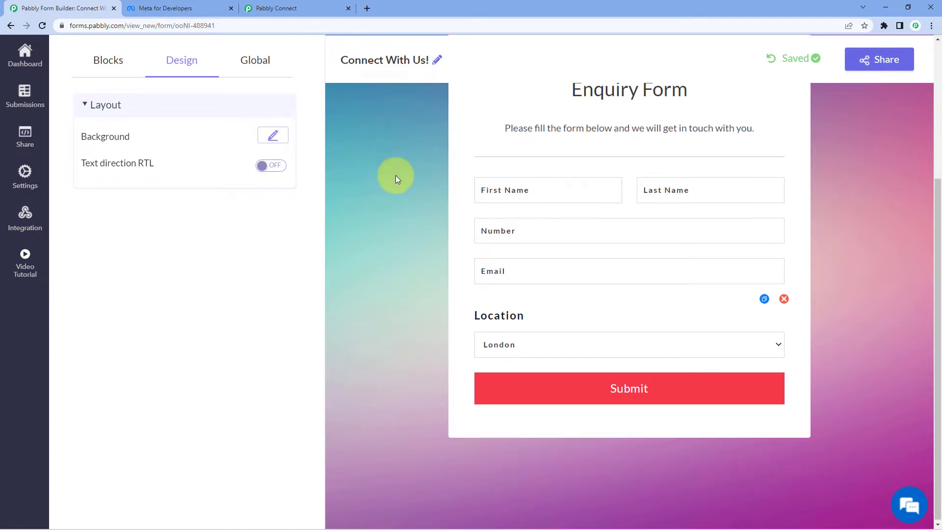
click(34, 219)
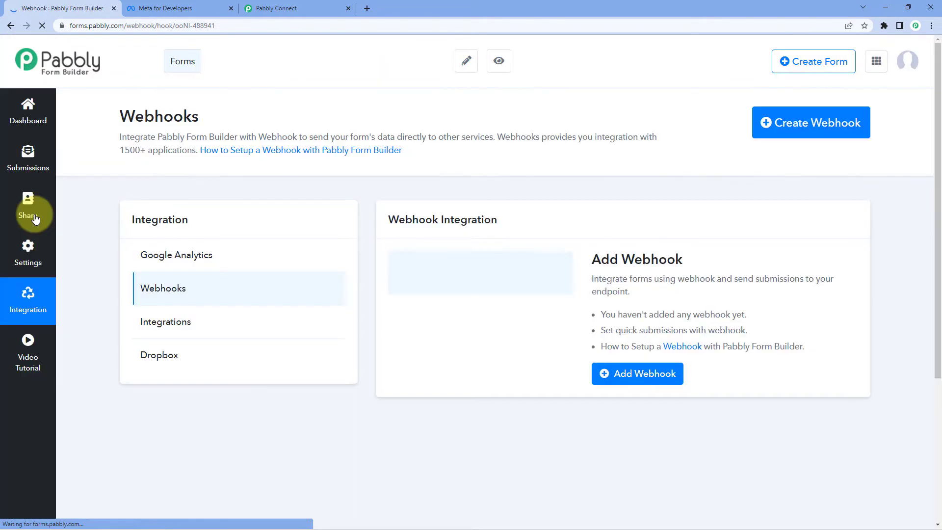
Add the copied Pabbly Connect URL as a new Form Builder webhook and save it
click(828, 128)
click(315, 138)
key(ctrl+v)
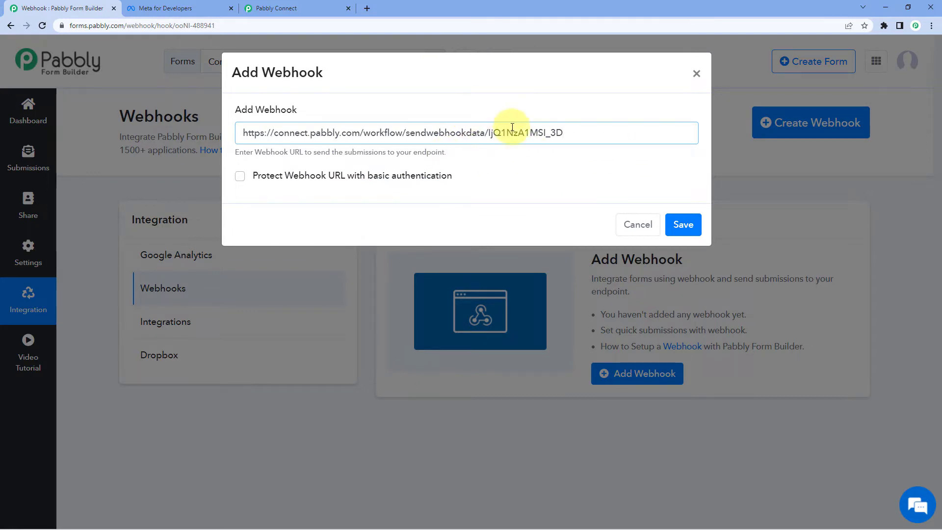
click(689, 228)
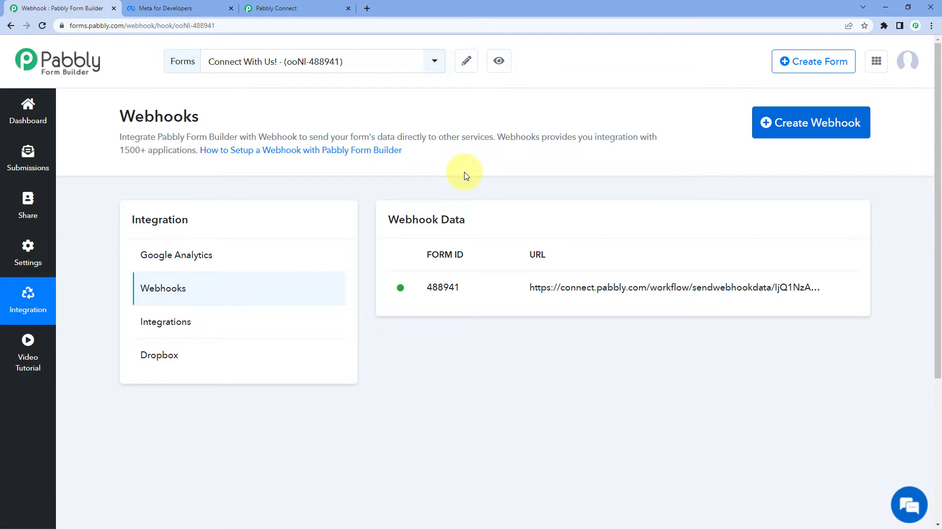
click(305, 8)
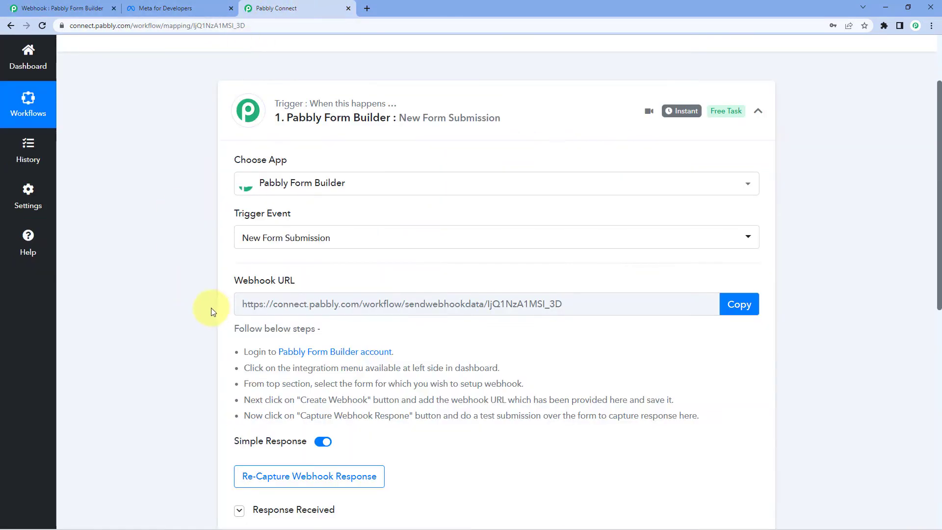
Reset the trigger with Re-Capture Webhook Response, confirming with Yes
scroll(191, 334, down, 4)
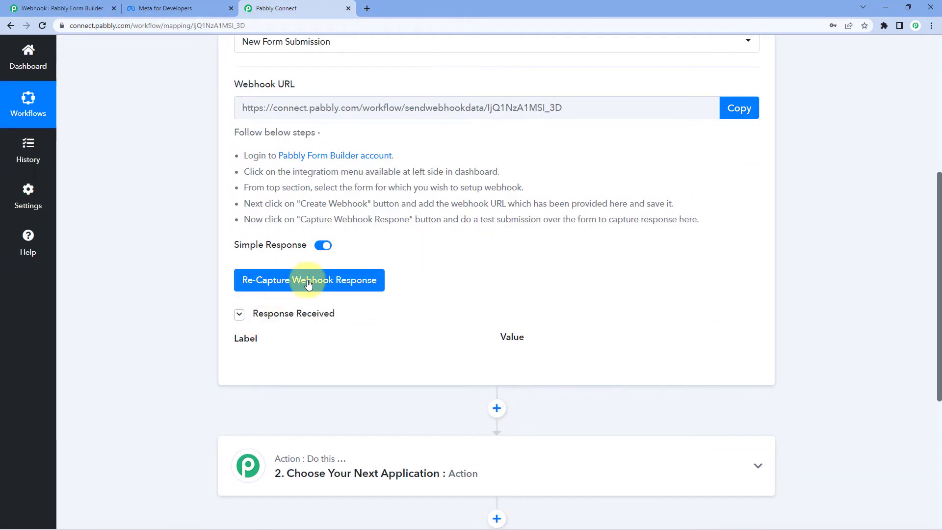
click(269, 284)
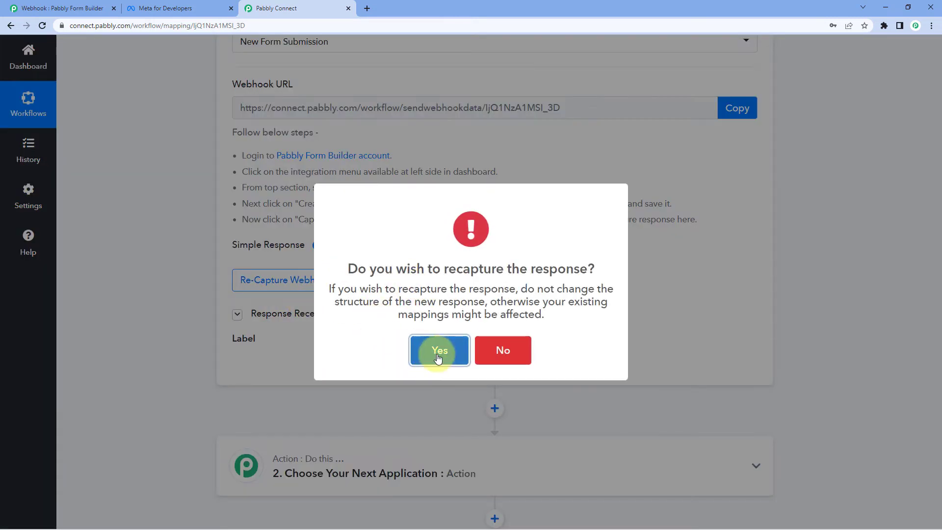
click(426, 353)
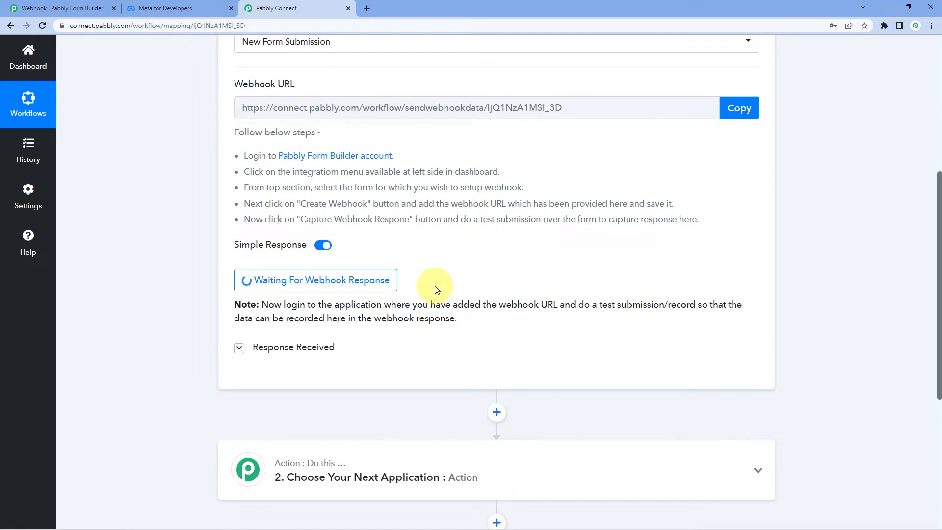
click(74, 6)
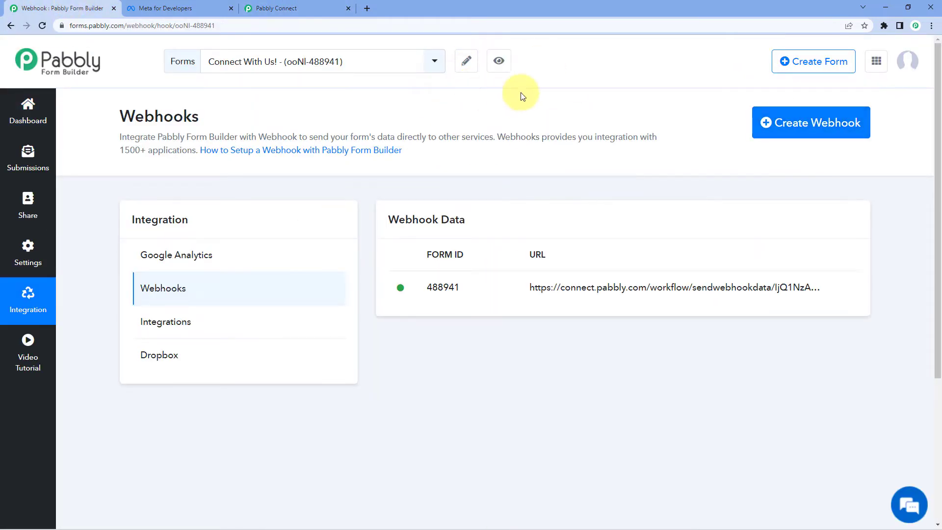
Preview the Enquiry Form and enter a dummy first name, last name and phone number
click(500, 62)
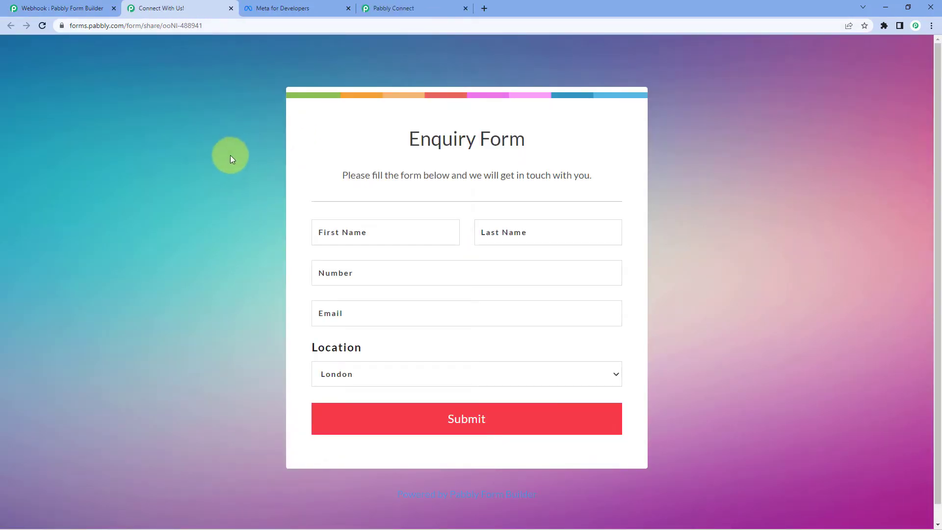
scroll(235, 206, down, 1)
click(360, 215)
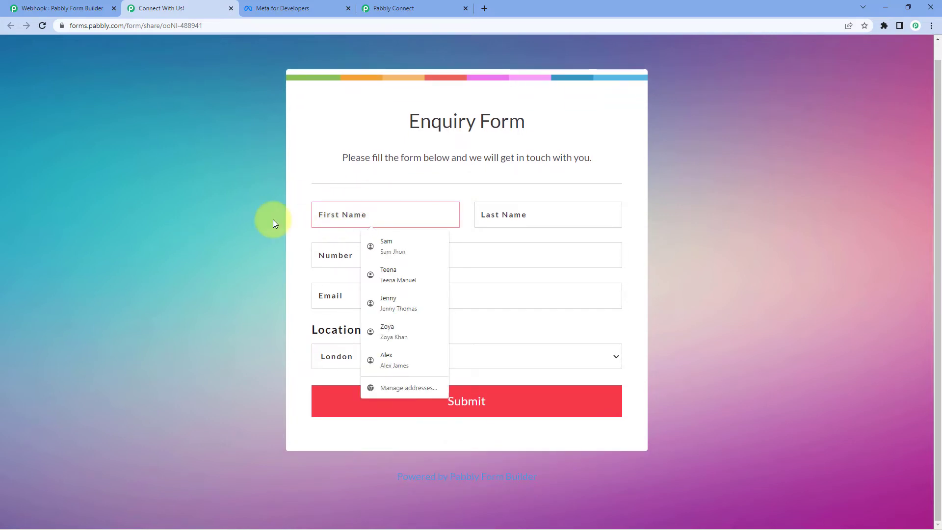
text(Dummy)
key(Tab)
text(Name)
key(Tab)
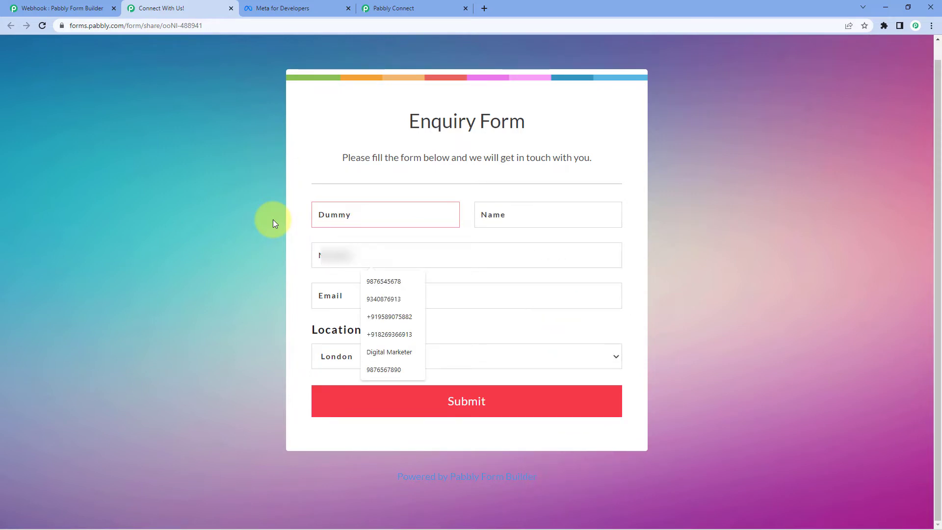
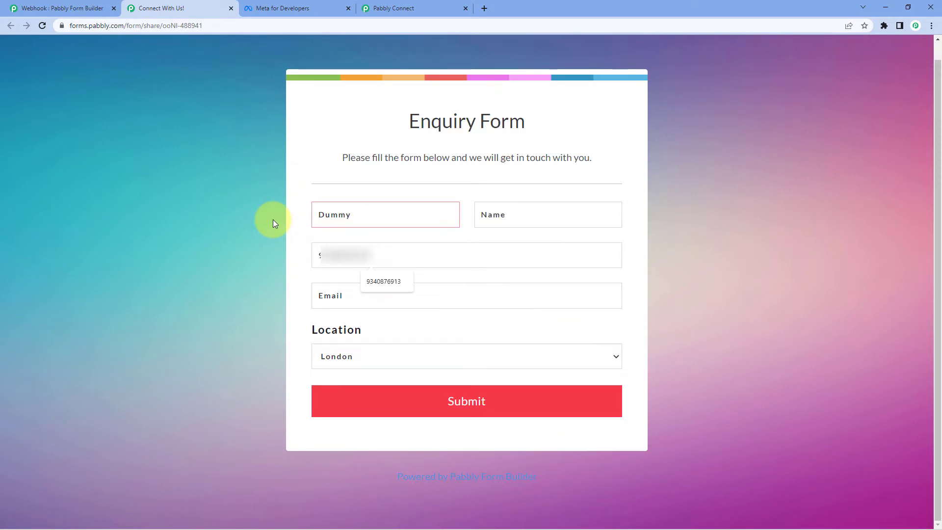
Enter a demo e-mail address, choose New York as Location, and submit the form
click(361, 298)
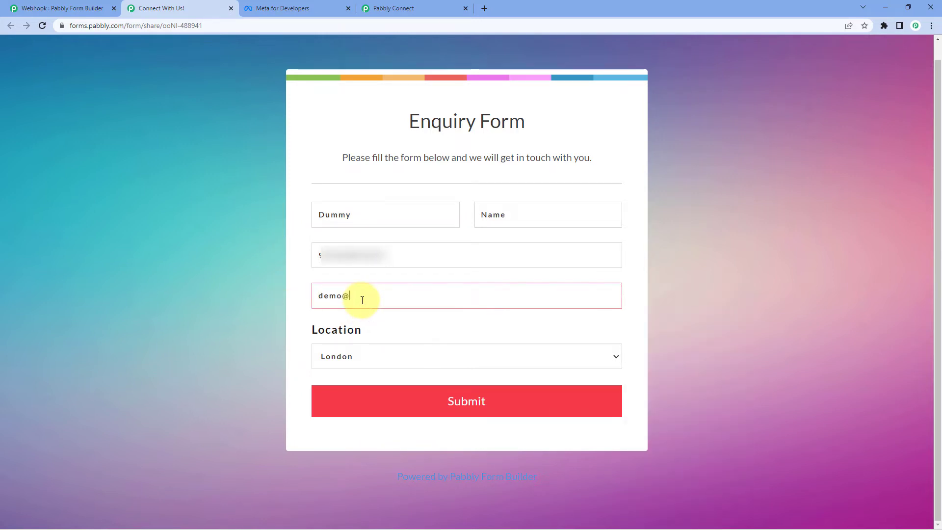
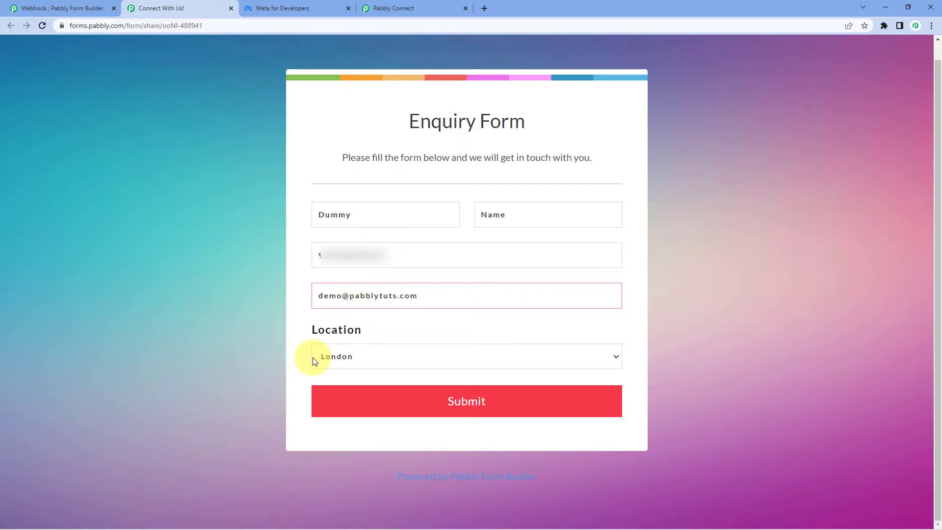
click(357, 354)
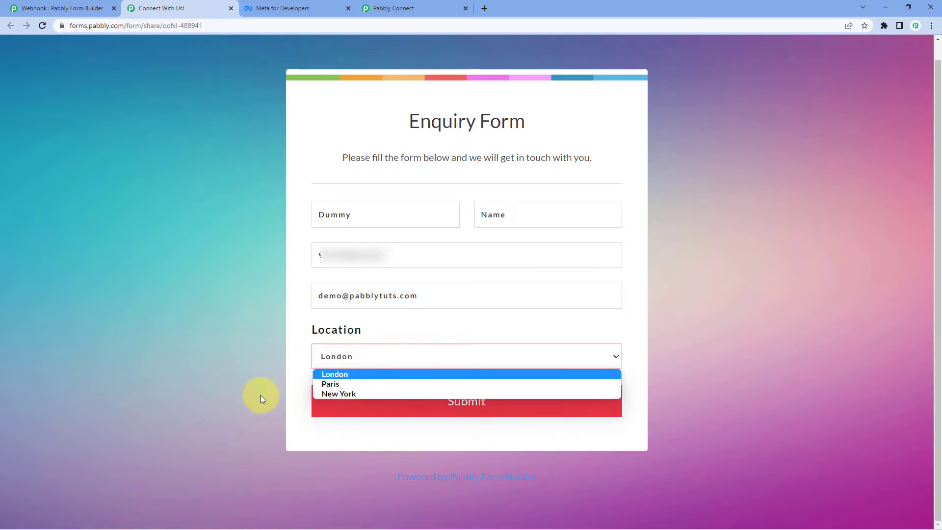
click(337, 394)
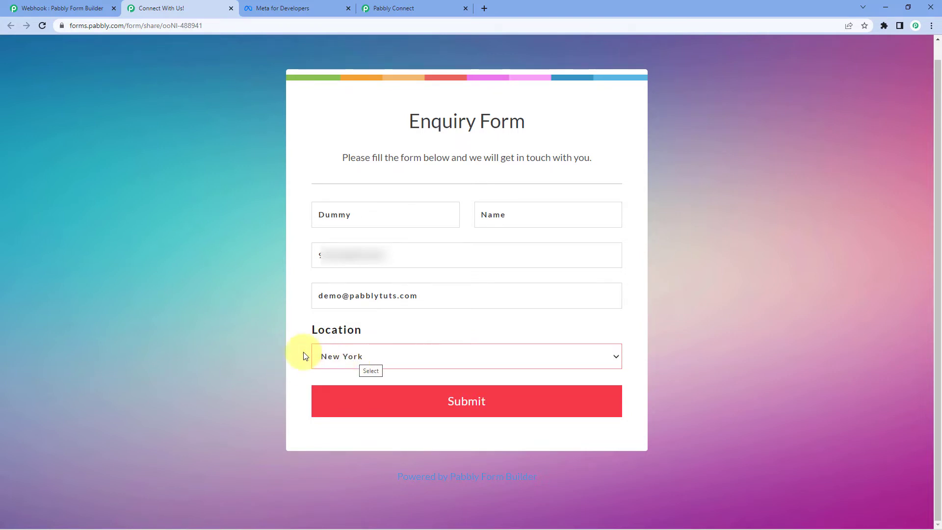
click(436, 391)
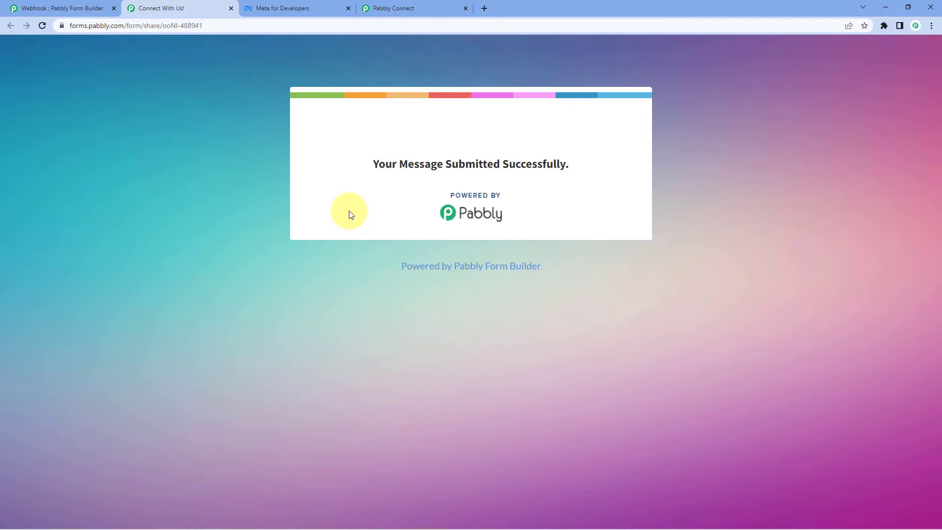
Check the captured first name, last name, number, e-mail and Location New York values
click(436, 5)
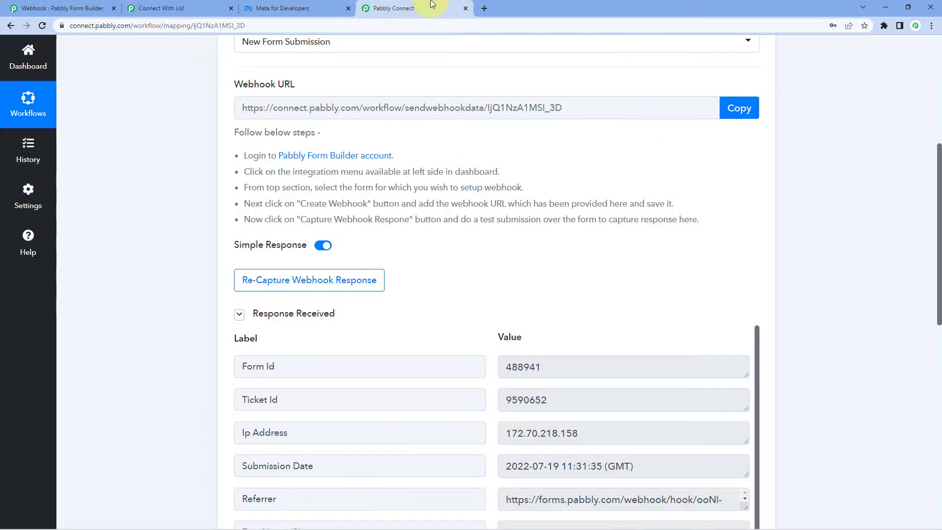
scroll(189, 153, up, 3)
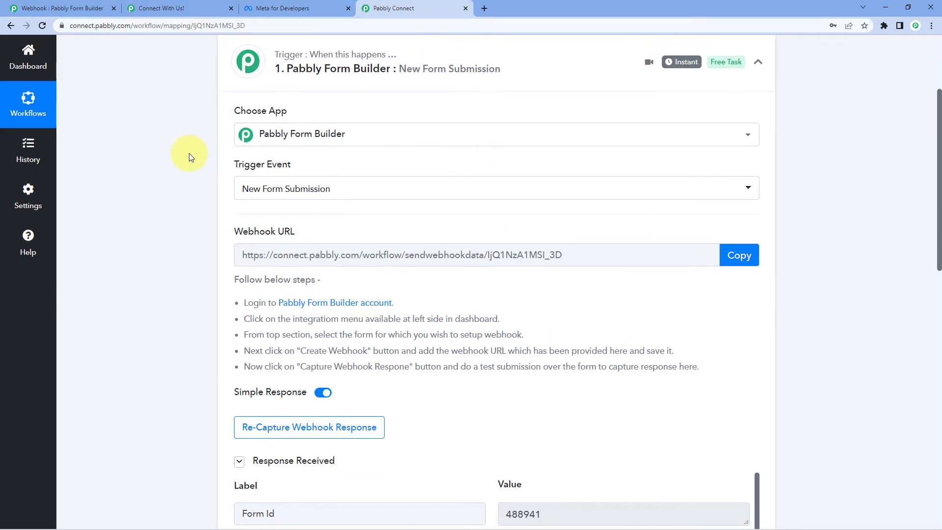
scroll(160, 173, down, 5)
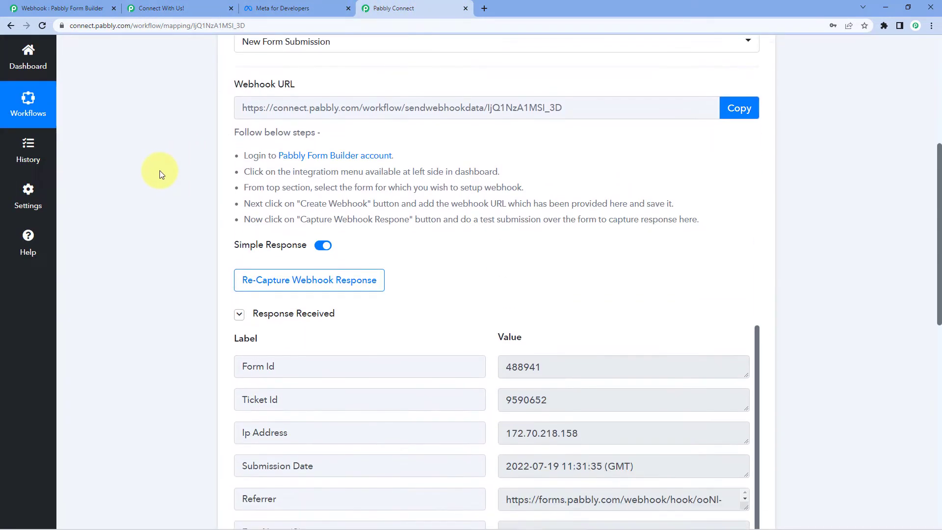
scroll(159, 176, down, 1)
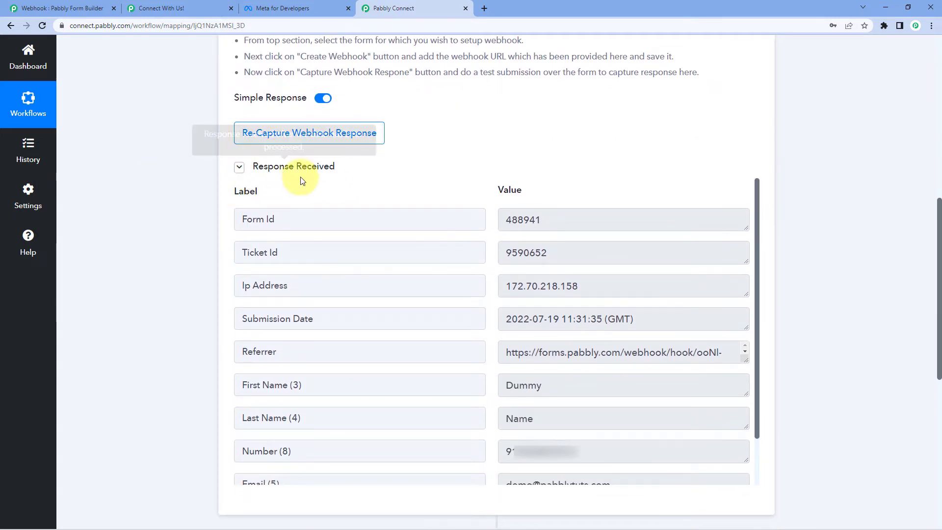
scroll(416, 196, down, 2)
scroll(154, 202, down, 3)
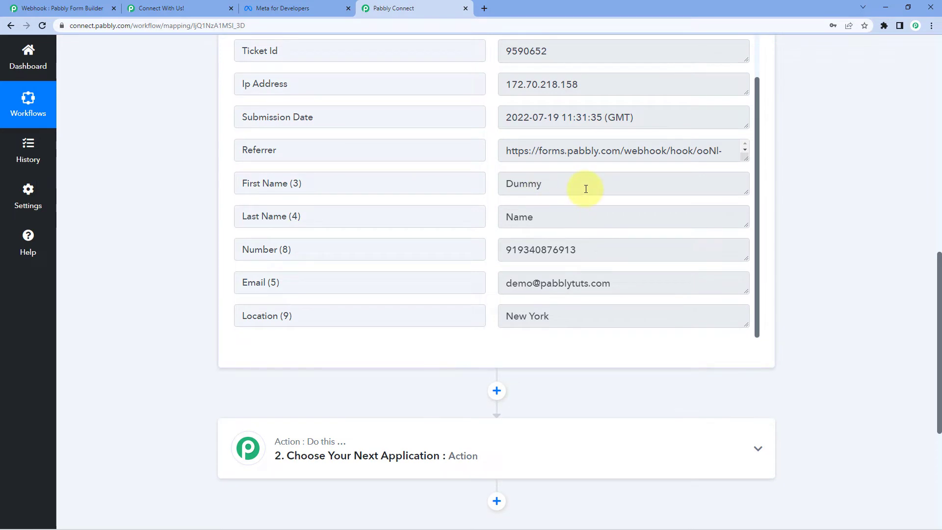
double_click(584, 187)
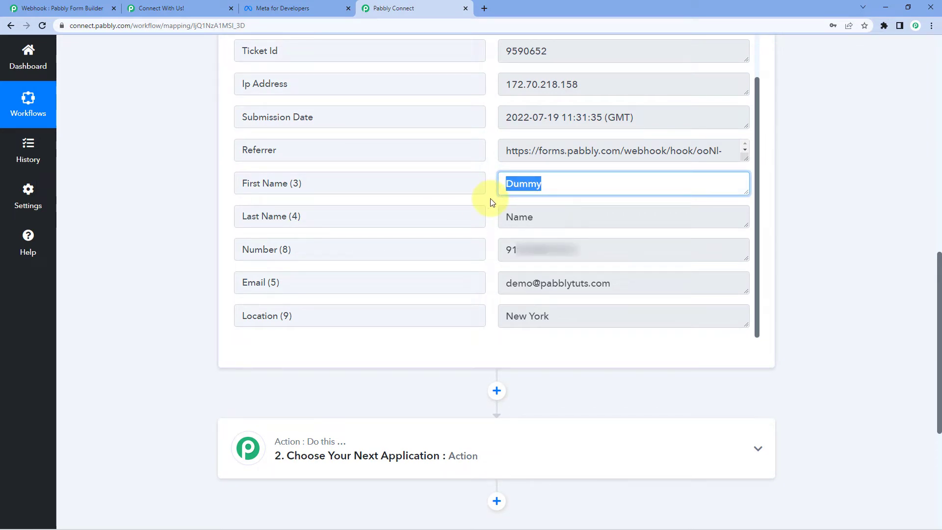
double_click(563, 216)
double_click(620, 250)
double_click(503, 282)
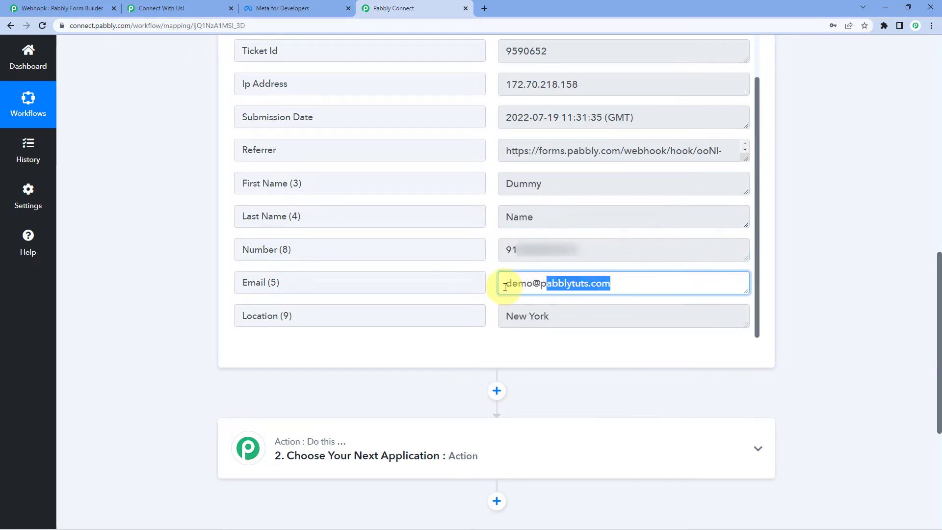
triple_click(542, 316)
click(190, 305)
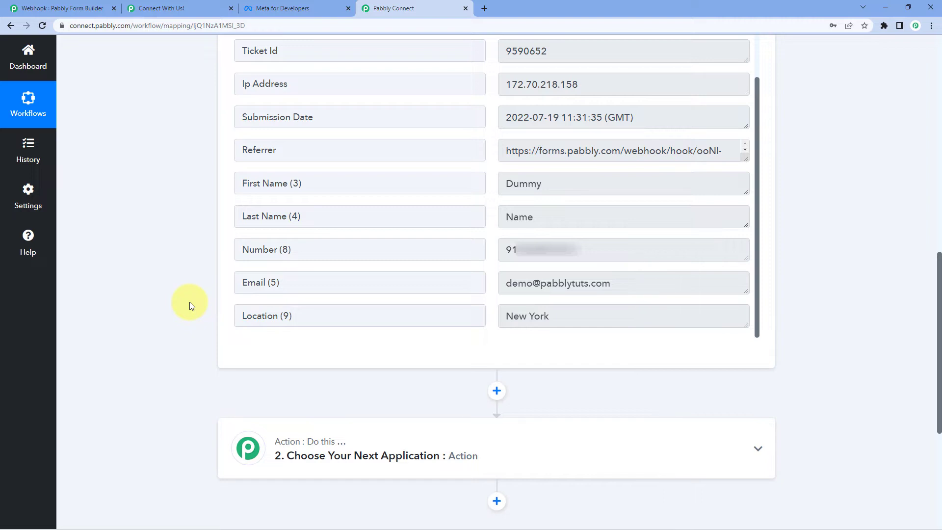
click(168, 4)
click(38, 13)
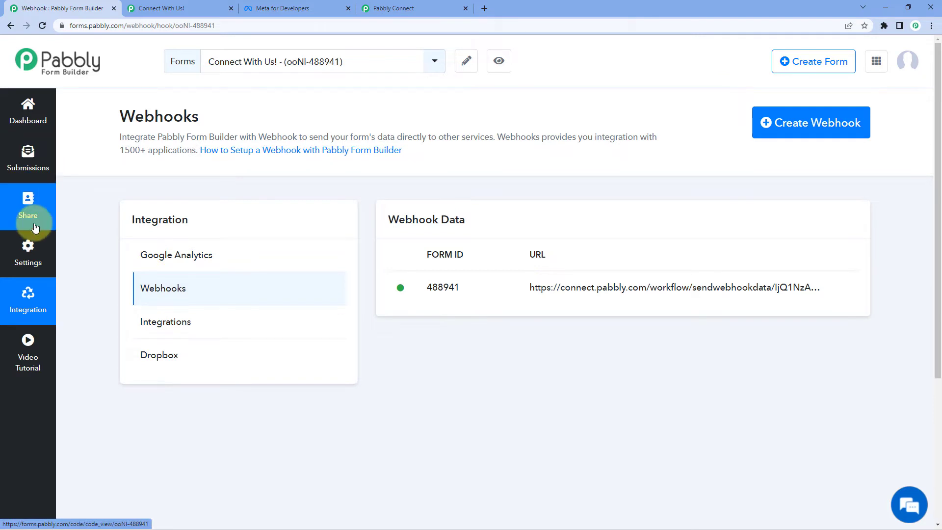
click(162, 8)
key(F5)
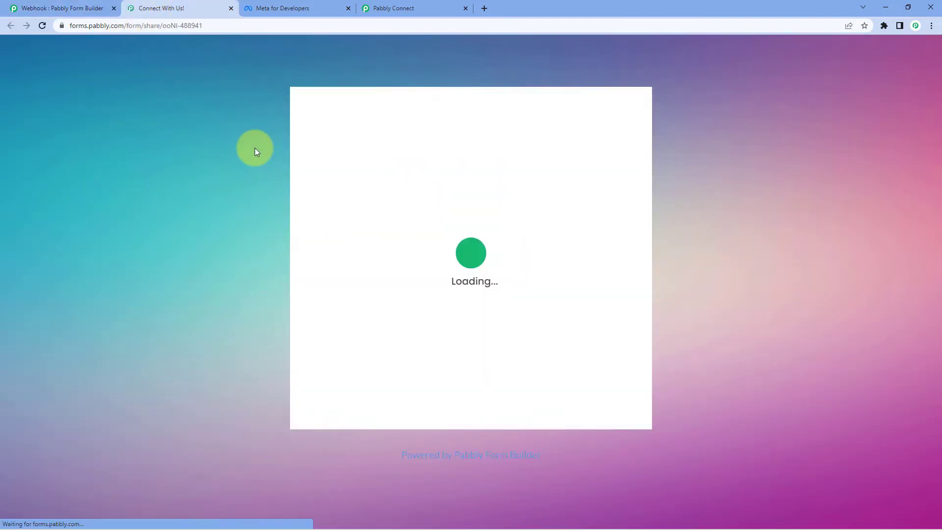
click(384, 377)
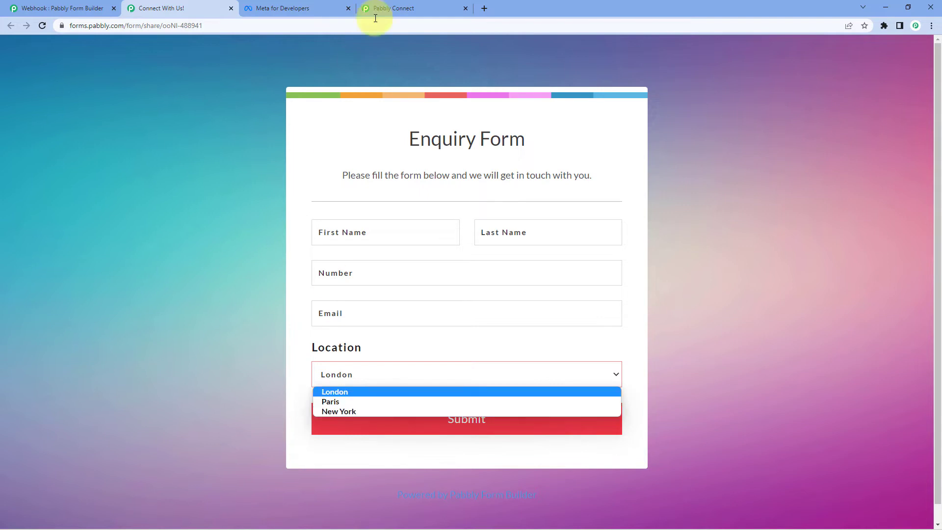
click(415, 8)
click(584, 318)
drag(584, 319, 466, 317)
click(585, 319)
drag(585, 319, 466, 318)
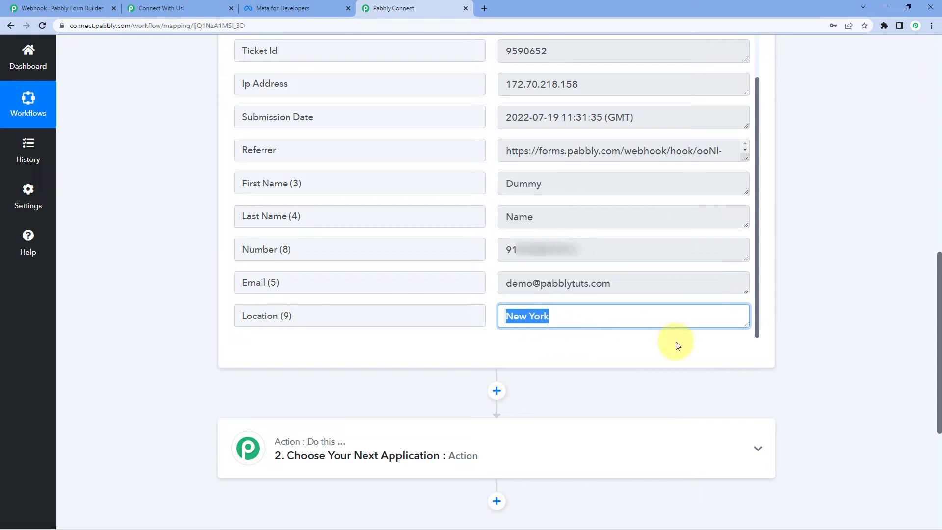
click(603, 346)
drag(294, 315, 204, 315)
click(204, 316)
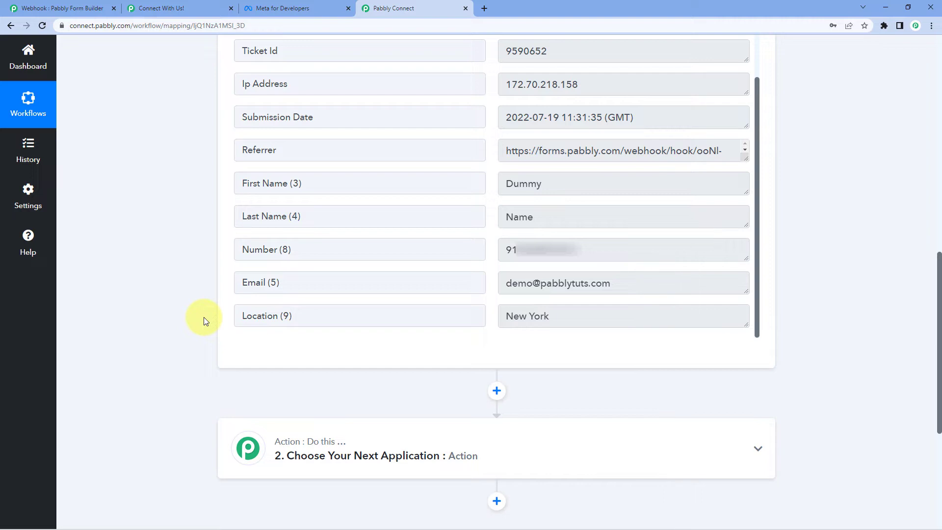
Choose Lookup Table as the app for the second workflow step
scroll(204, 317, down, 2)
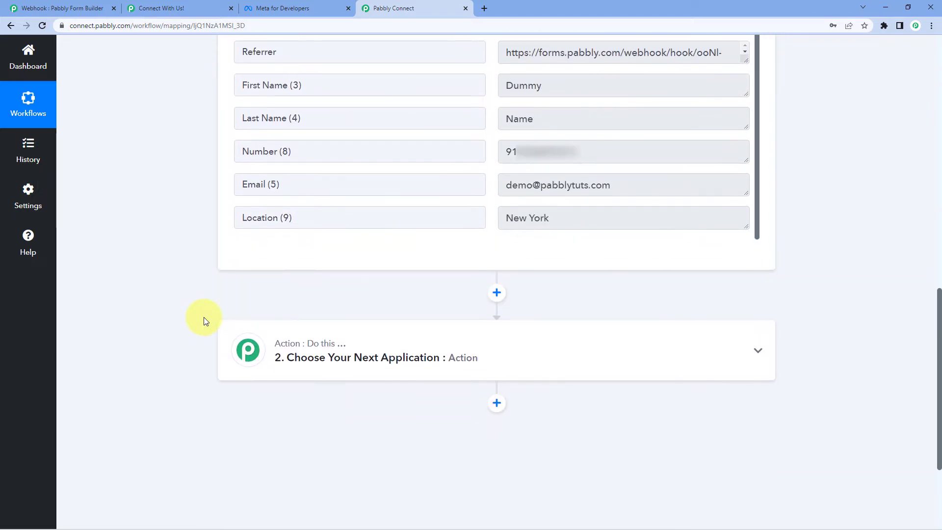
scroll(204, 317, down, 2)
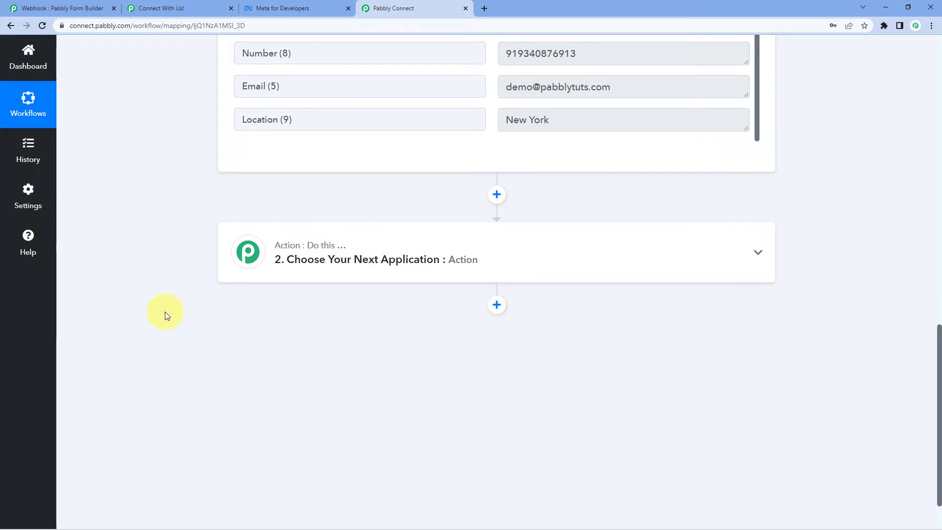
scroll(447, 248, down, 1)
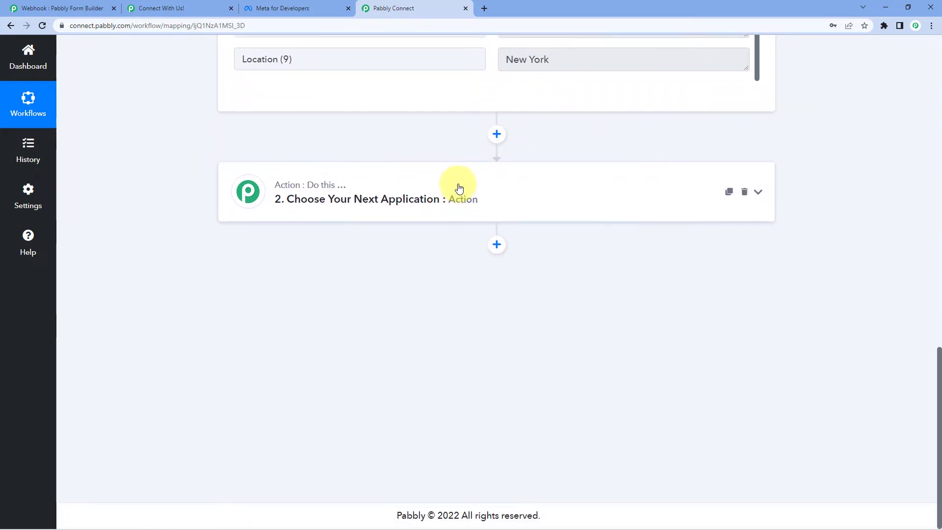
click(456, 191)
click(287, 260)
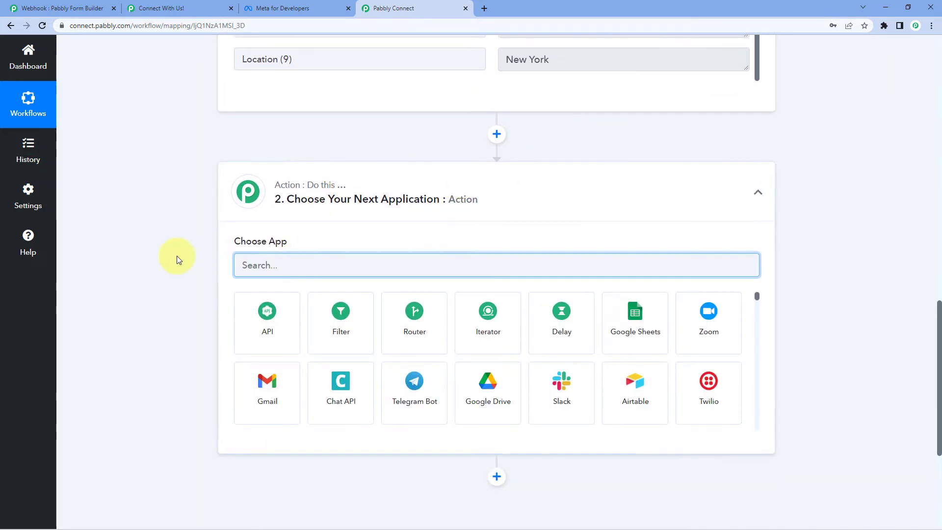
text(Loo)
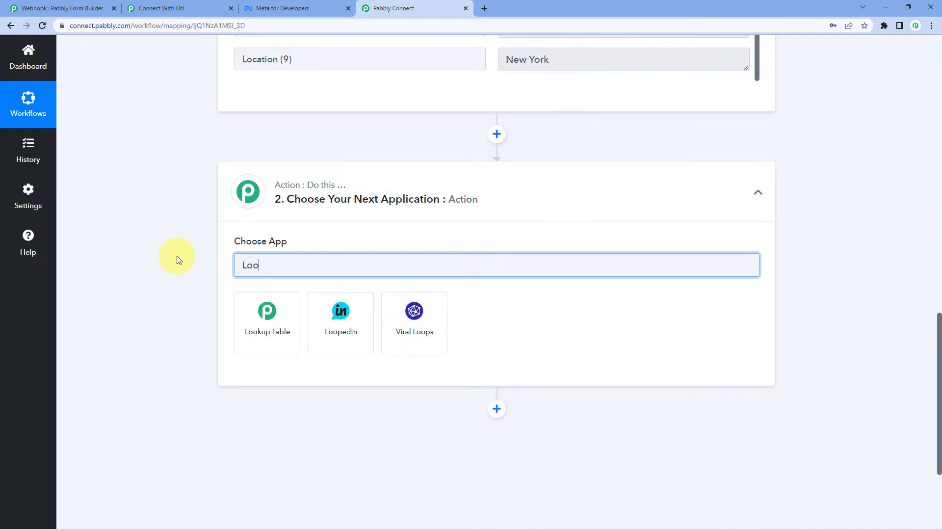
click(260, 328)
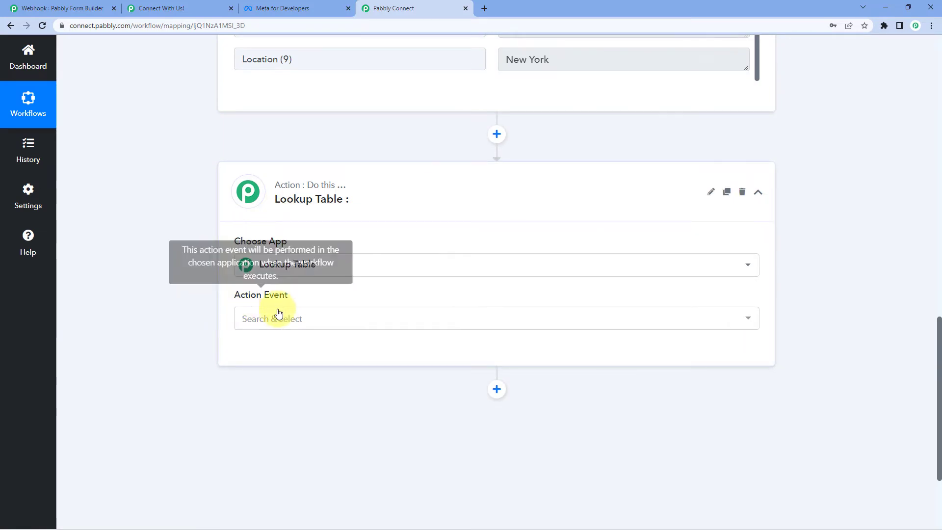
Select the Lookup Table action event and connect the step
click(301, 321)
click(259, 392)
click(260, 352)
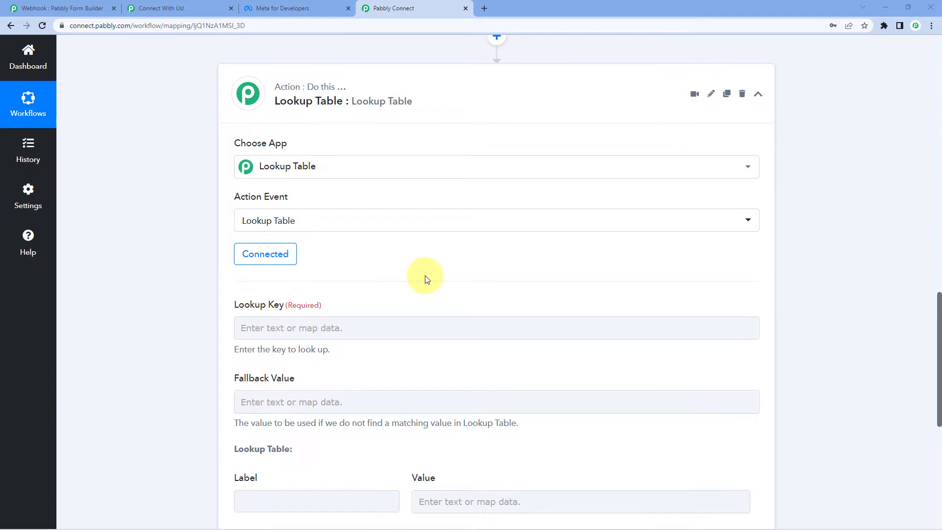
scroll(425, 278, up, 3)
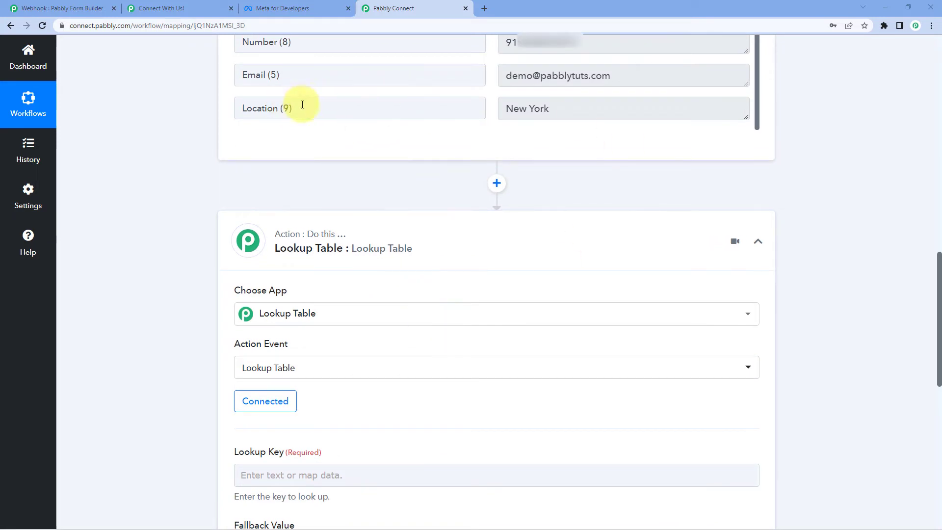
Highlight the form's Location field and its submitted value New York
drag(320, 107, 200, 116)
click(200, 116)
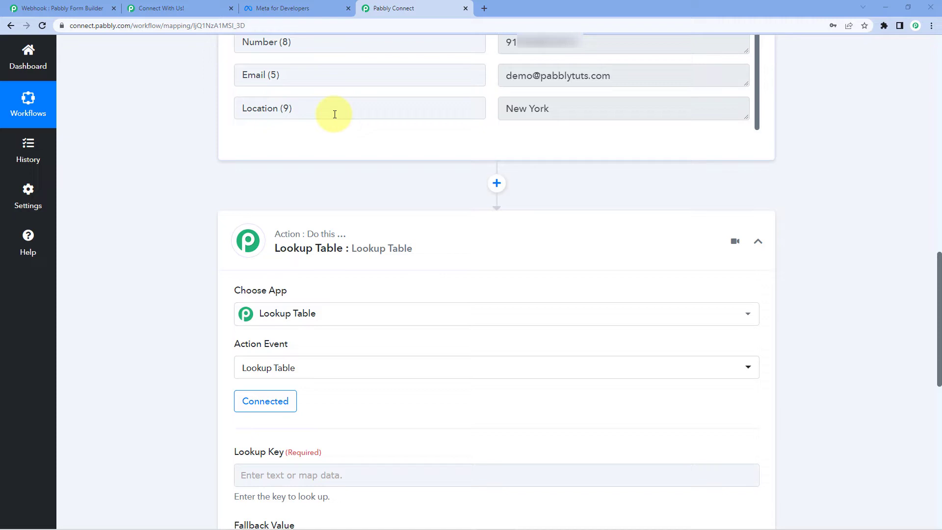
drag(601, 107, 477, 107)
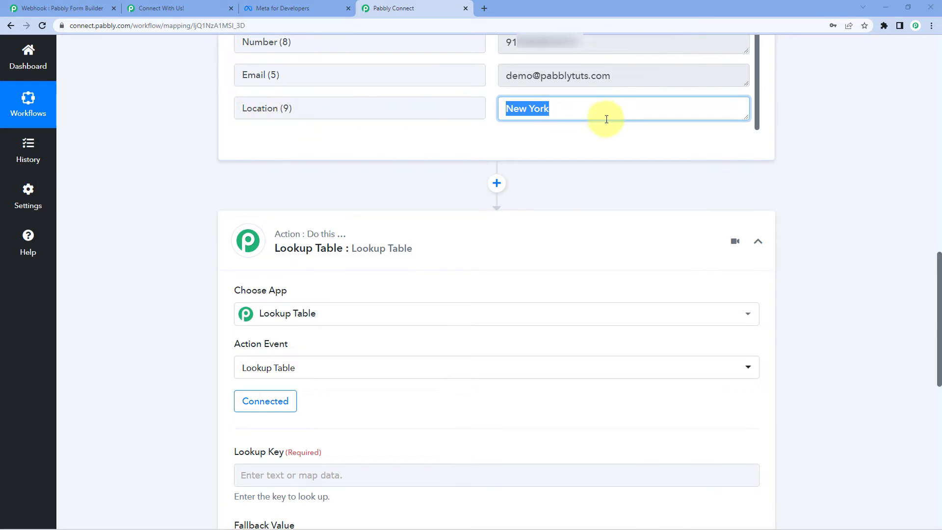
Map the submission's Location (9) : New York into the Lookup Key field
scroll(155, 395, down, 2)
scroll(155, 396, down, 3)
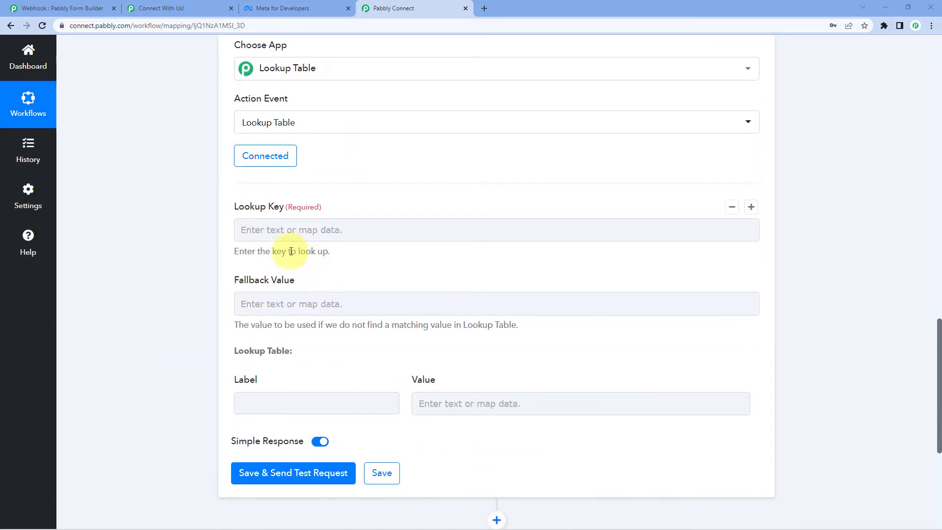
click(296, 228)
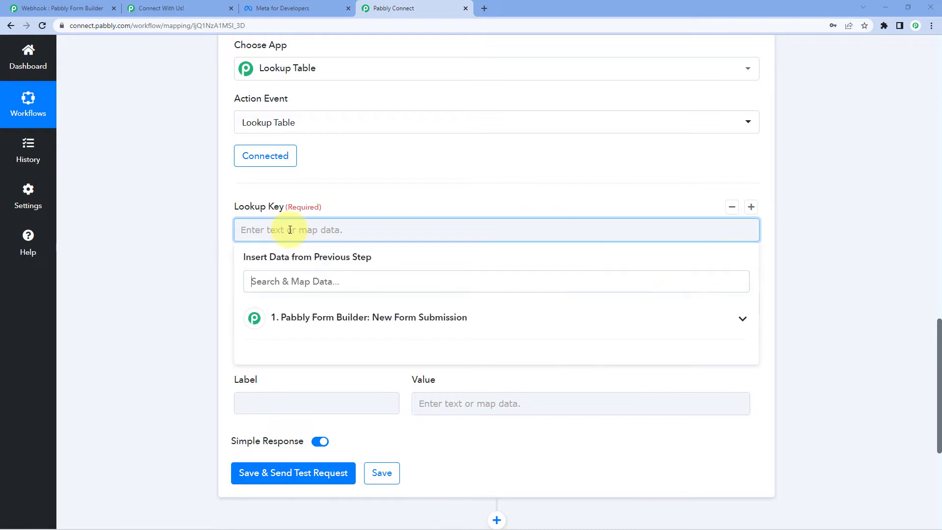
click(347, 318)
scroll(187, 365, down, 2)
scroll(337, 389, down, 3)
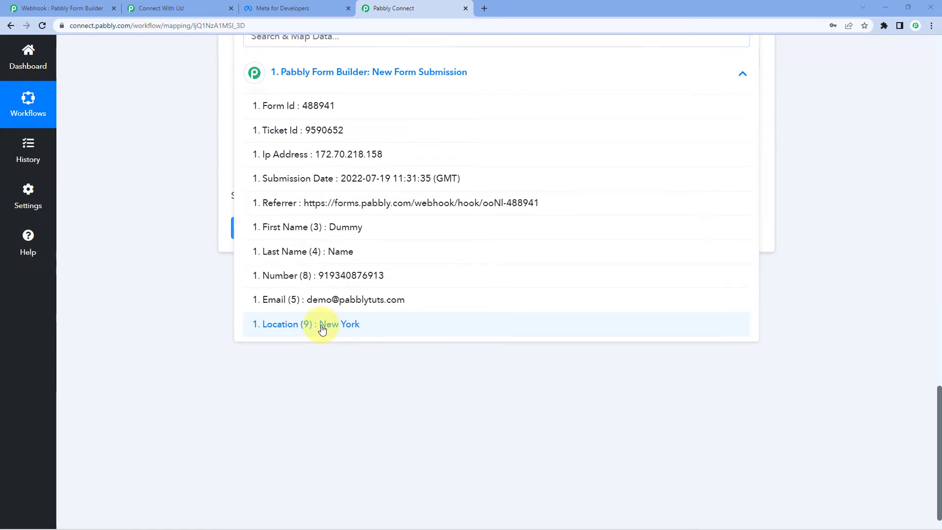
click(322, 325)
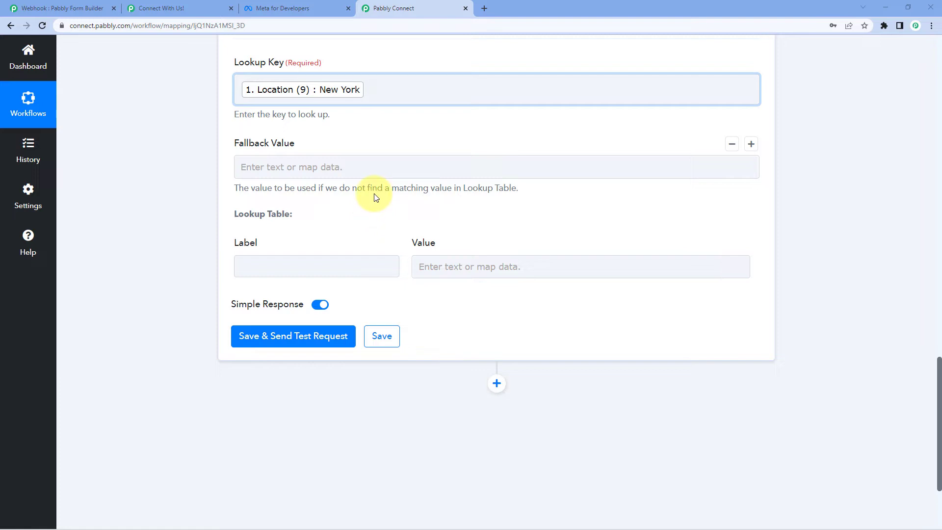
Type 'New York' as the first Lookup Table label, then switch to the Notepad PDF links
scroll(371, 197, down, 1)
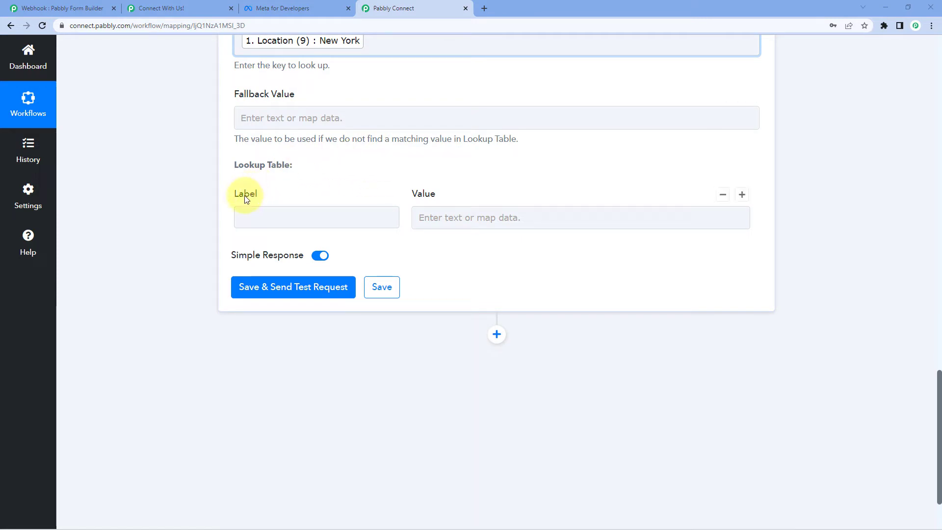
click(294, 216)
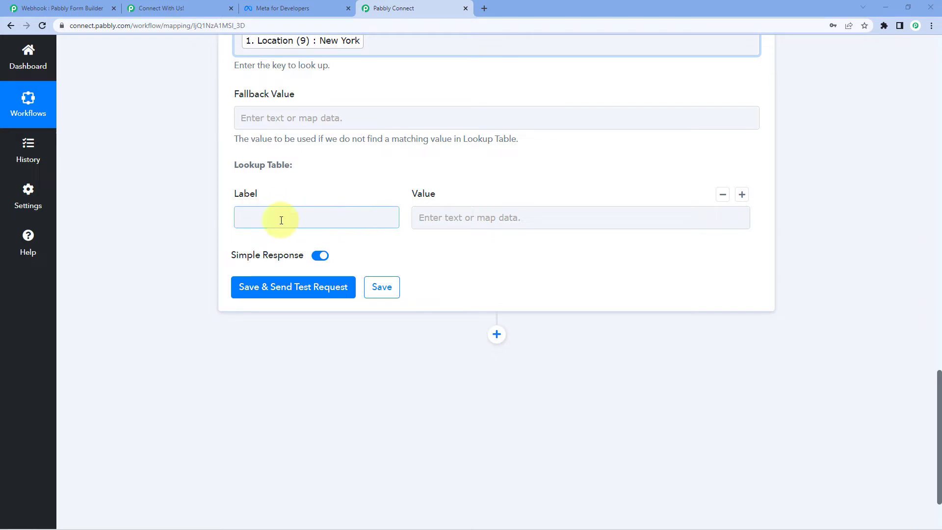
click(319, 184)
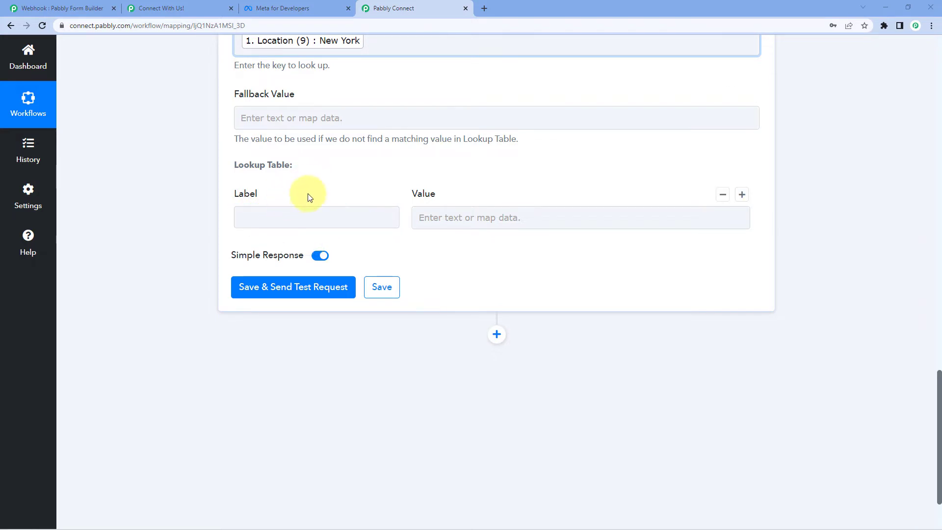
scroll(309, 197, up, 1)
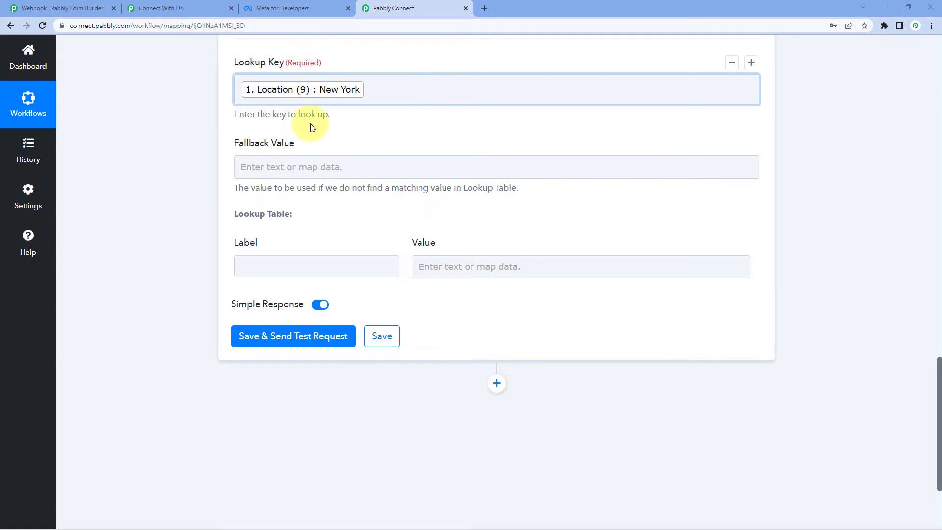
click(332, 256)
text(New Your)
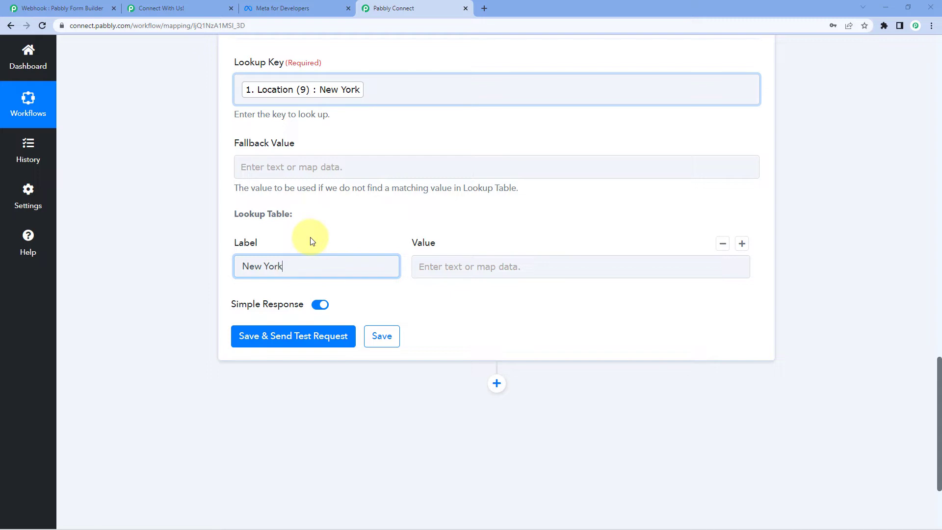
click(467, 267)
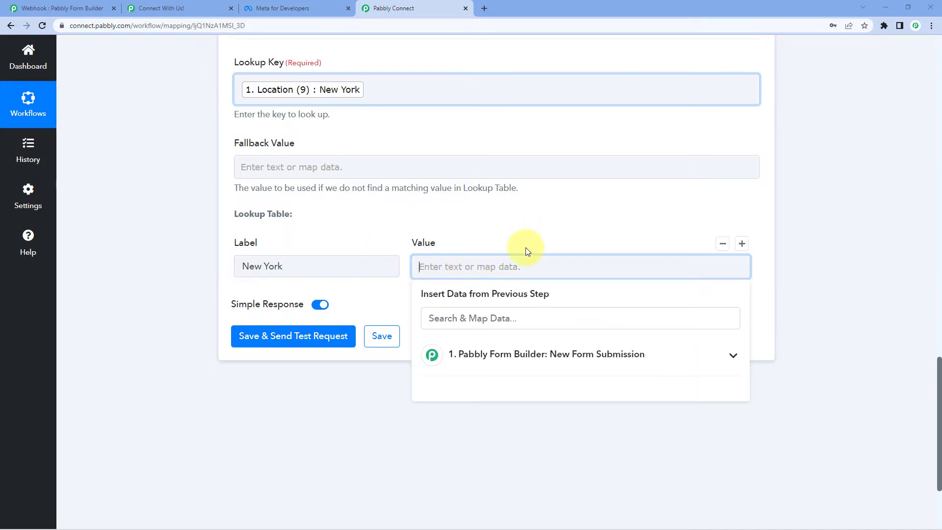
click(514, 230)
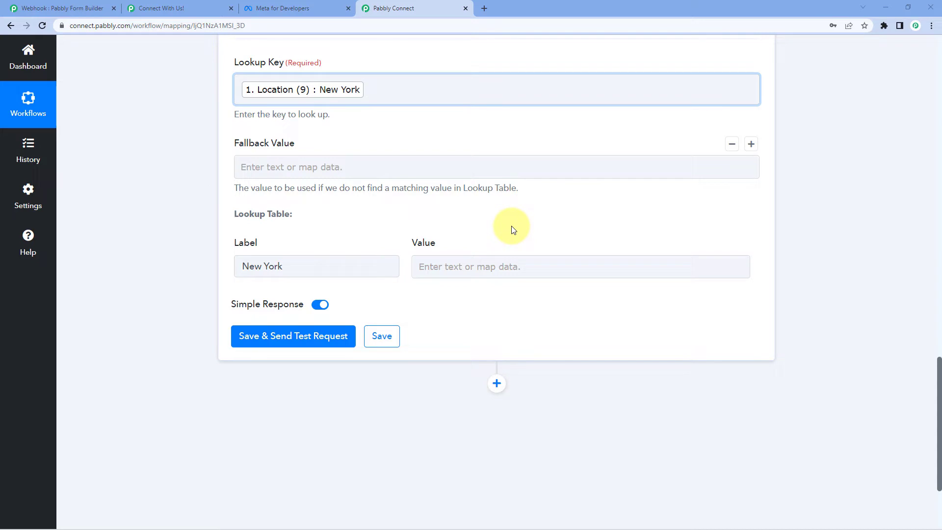
key(alt+Tab)
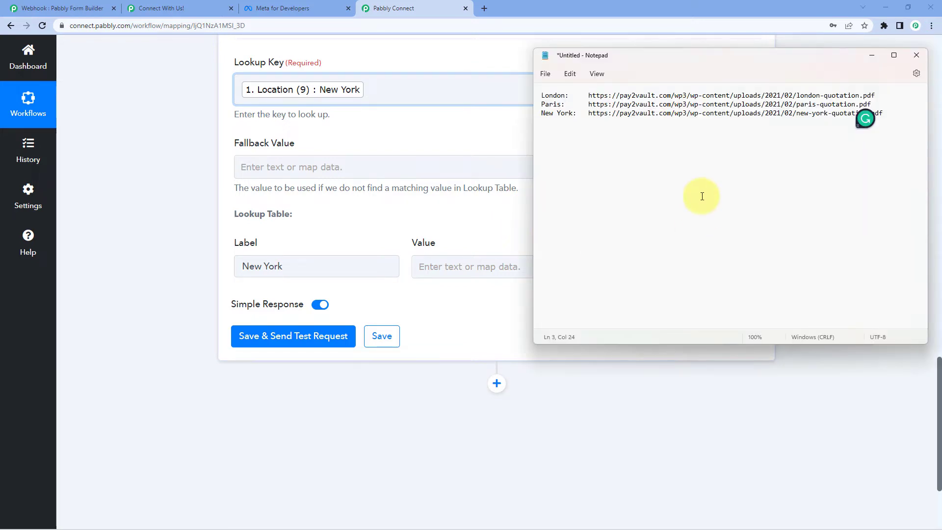
Copy the New York quotation PDF link from Notepad into the New York row's Value
right_click(858, 123)
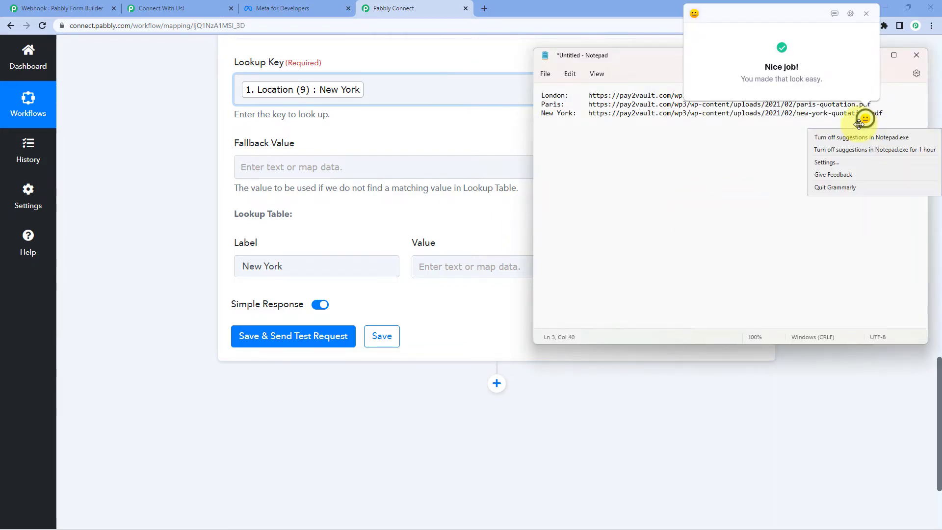
click(836, 187)
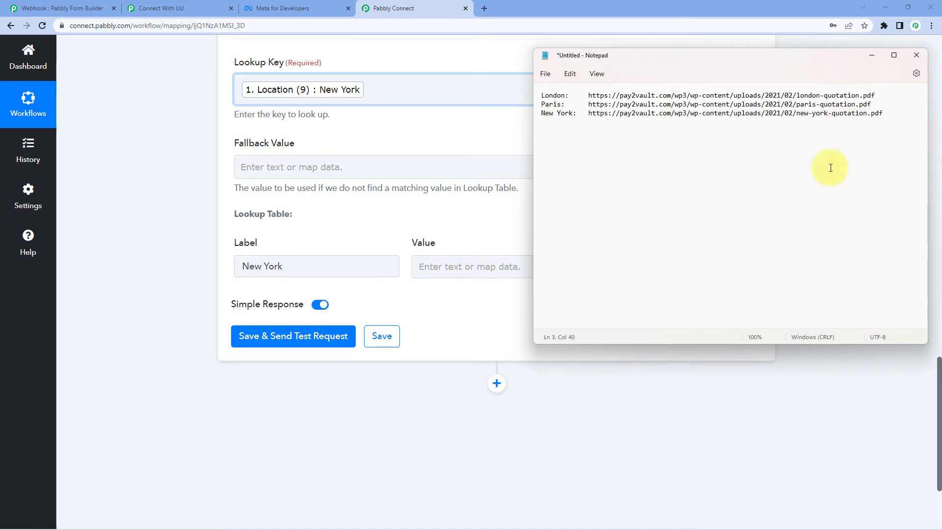
click(591, 104)
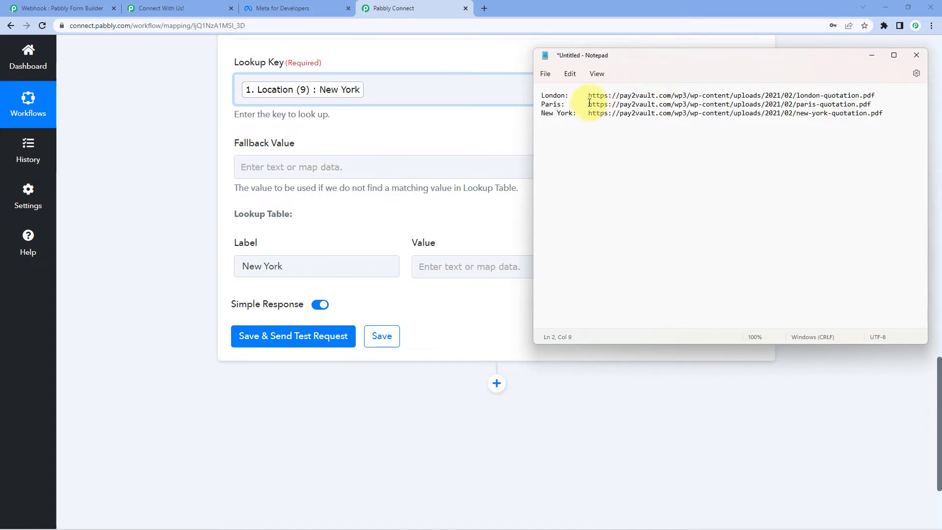
drag(589, 114, 868, 116)
right_click(856, 113)
click(728, 158)
click(546, 162)
click(487, 139)
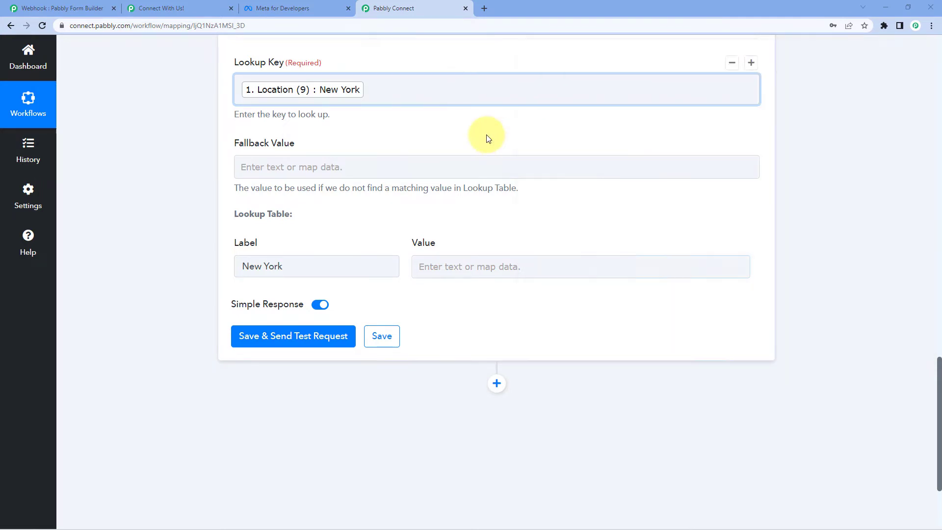
click(428, 266)
right_click(428, 265)
click(467, 347)
Check the New York label and its pasted new-york-quotation.pdf value
click(383, 230)
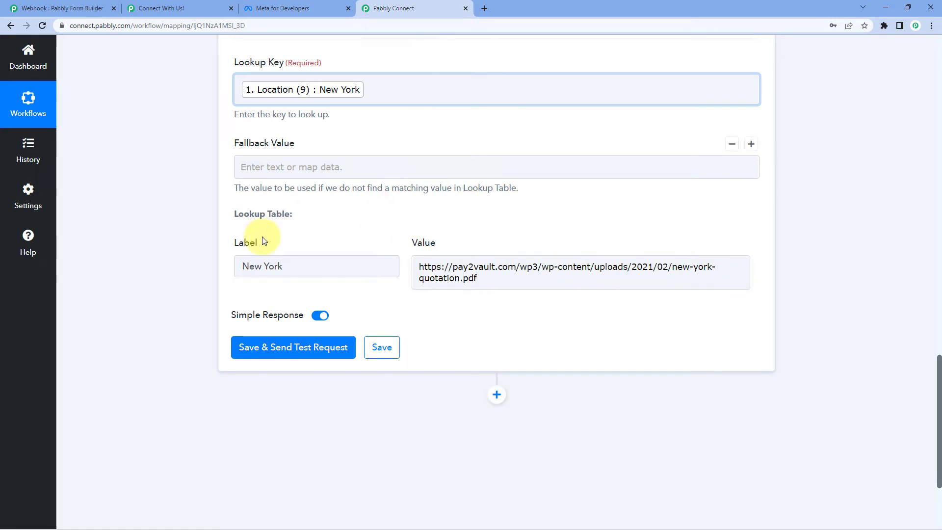
click(324, 270)
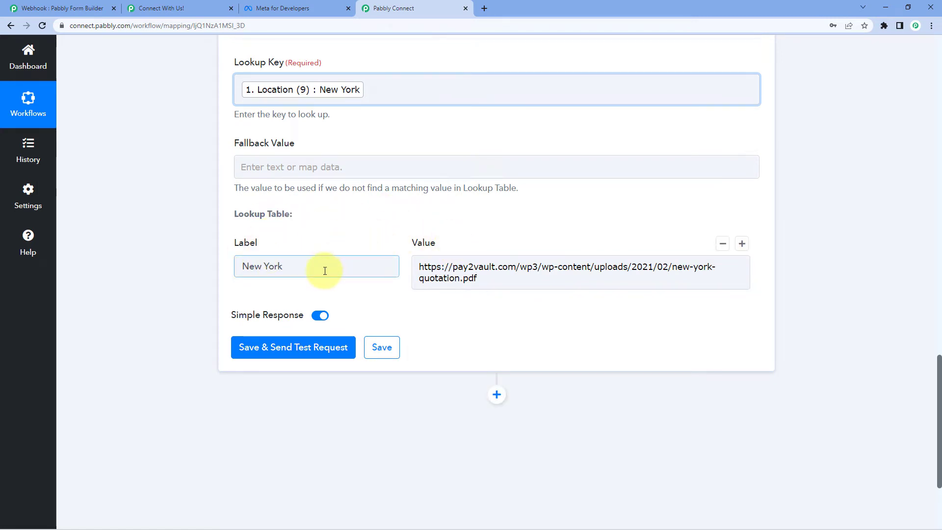
drag(323, 269, 175, 269)
click(288, 266)
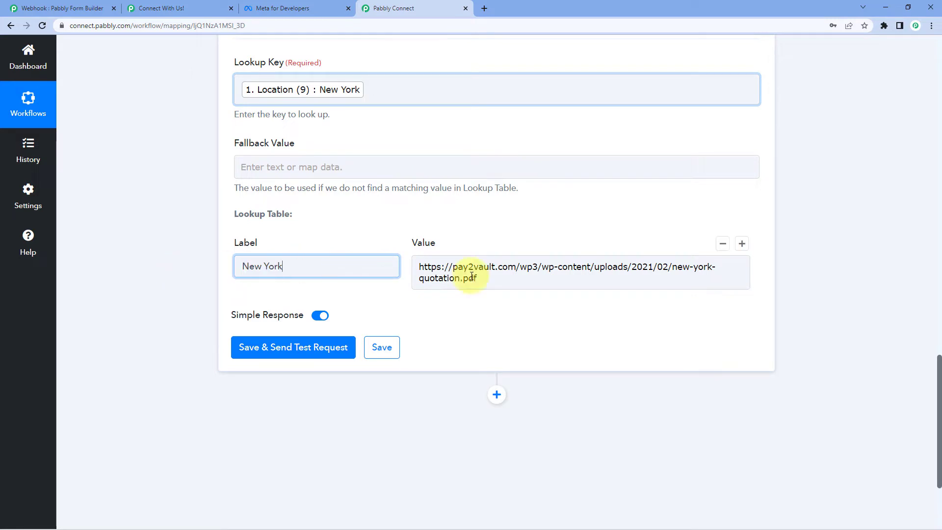
drag(499, 283, 411, 259)
click(378, 229)
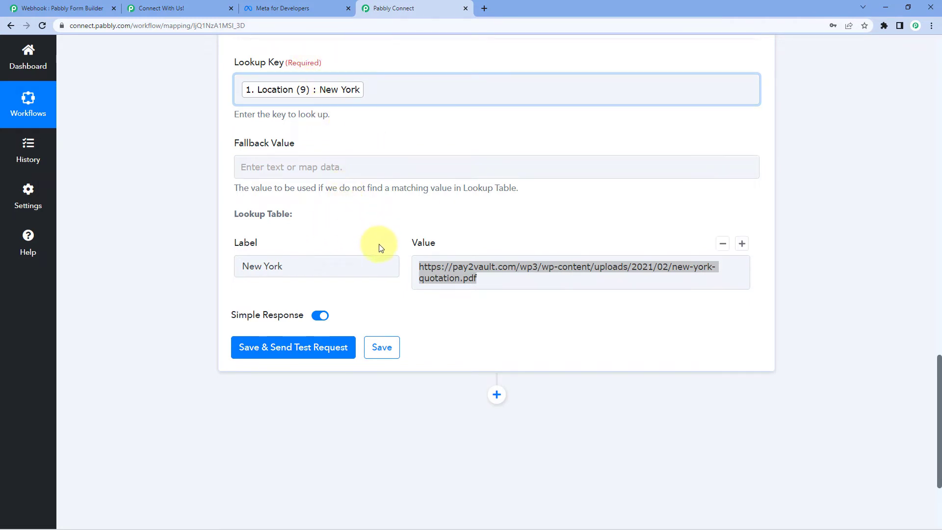
drag(422, 267, 493, 280)
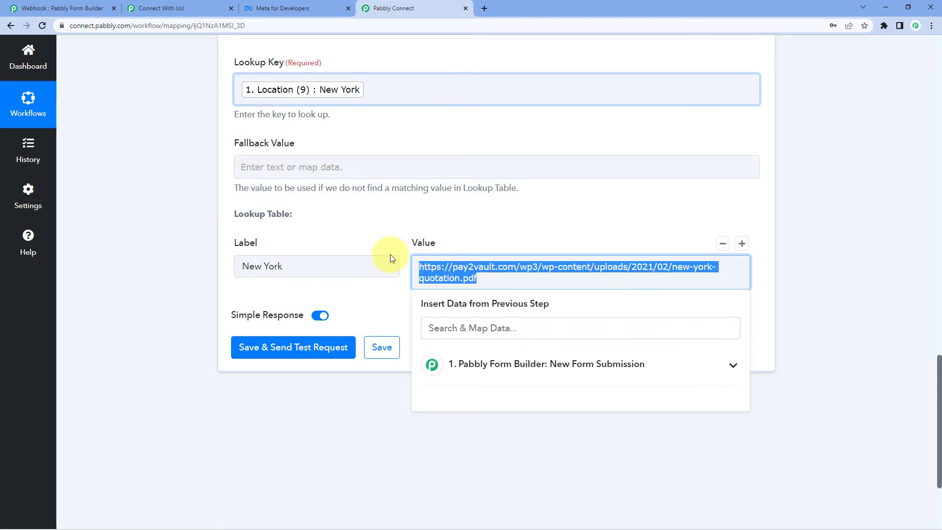
click(390, 228)
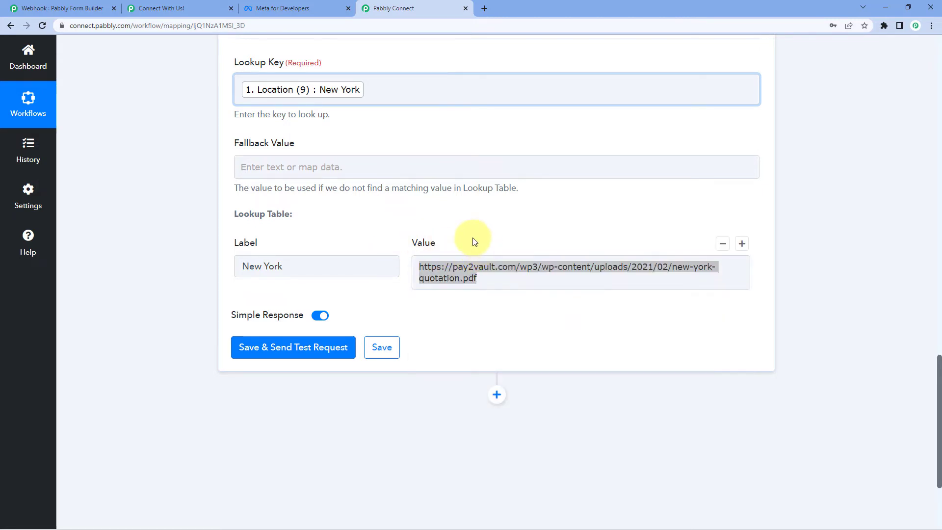
Check the Enquiry Form's Location cities, then add a second lookup row and start its label
click(177, 8)
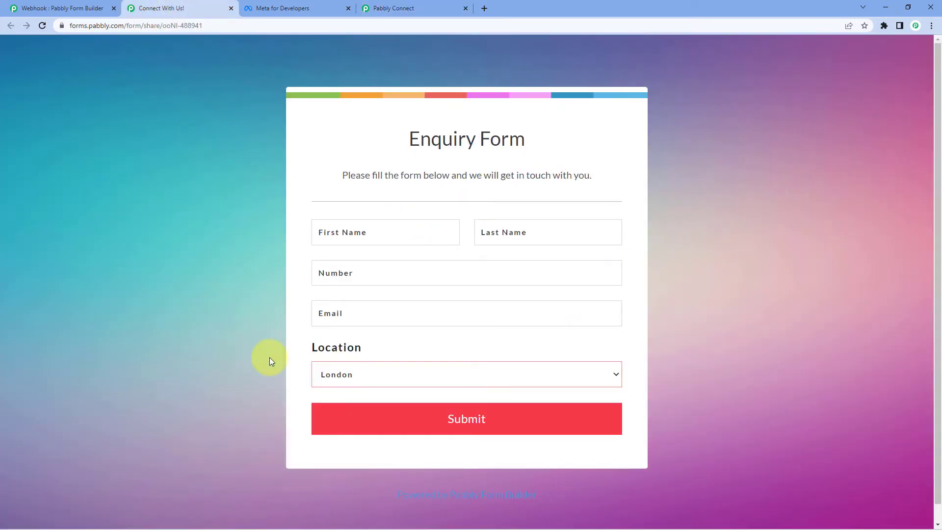
click(352, 367)
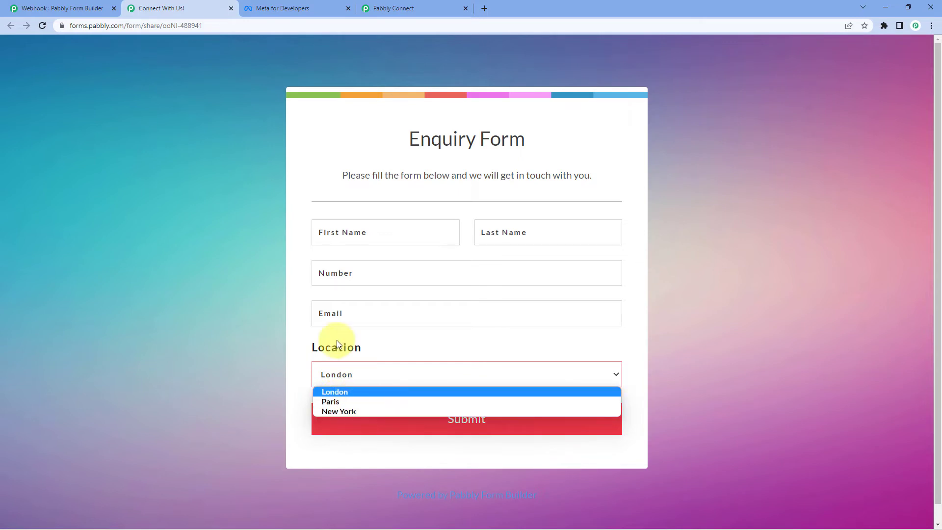
click(392, 8)
click(750, 244)
click(273, 324)
Label the second row Paris and paste the paris-quotation.pdf URL as its value
text(Par)
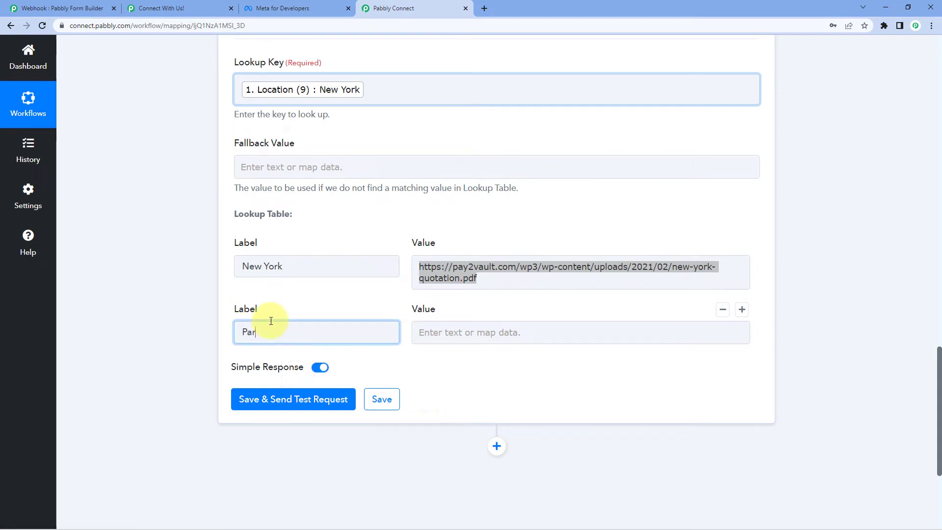
click(464, 330)
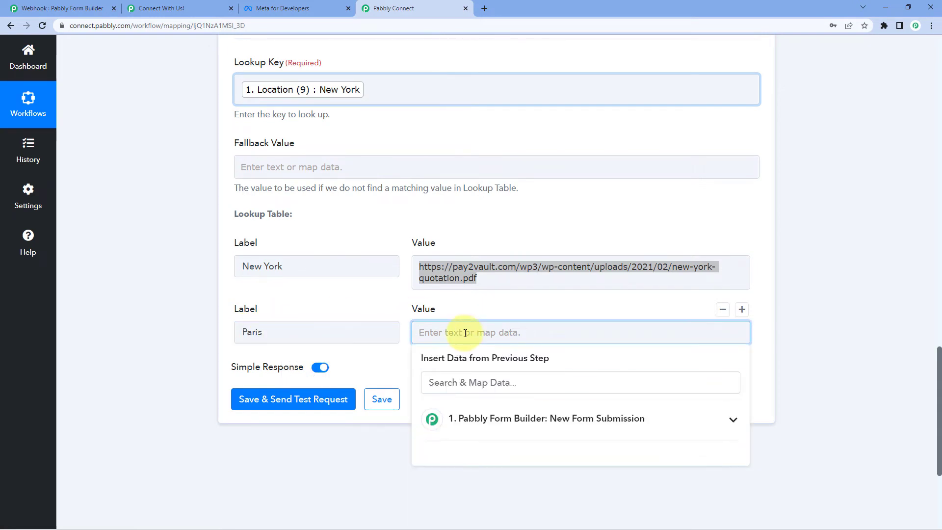
key(alt+Tab)
drag(878, 104, 588, 104)
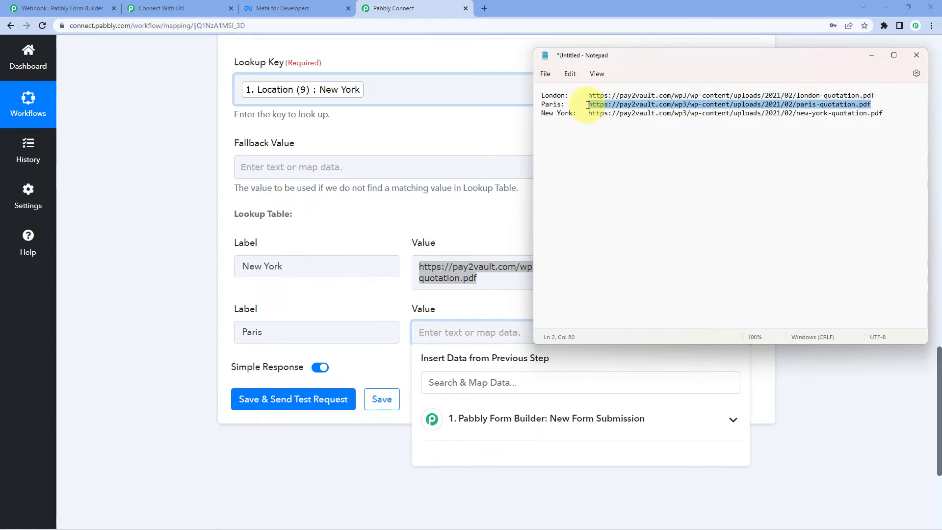
right_click(452, 330)
click(481, 414)
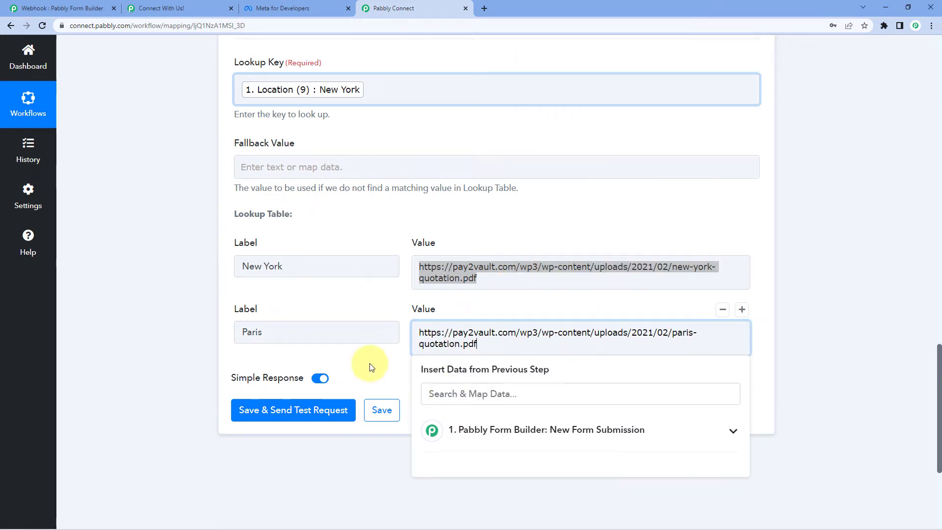
Add a third row labelled London with the london-quotation.pdf URL as its value
click(741, 309)
click(300, 393)
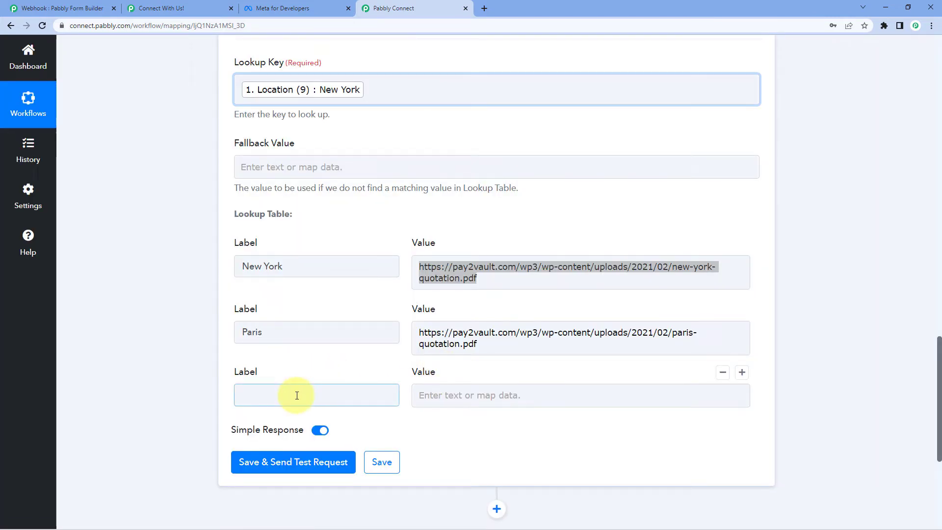
click(306, 393)
text(L)
click(411, 387)
key(alt+Tab)
drag(880, 94, 587, 91)
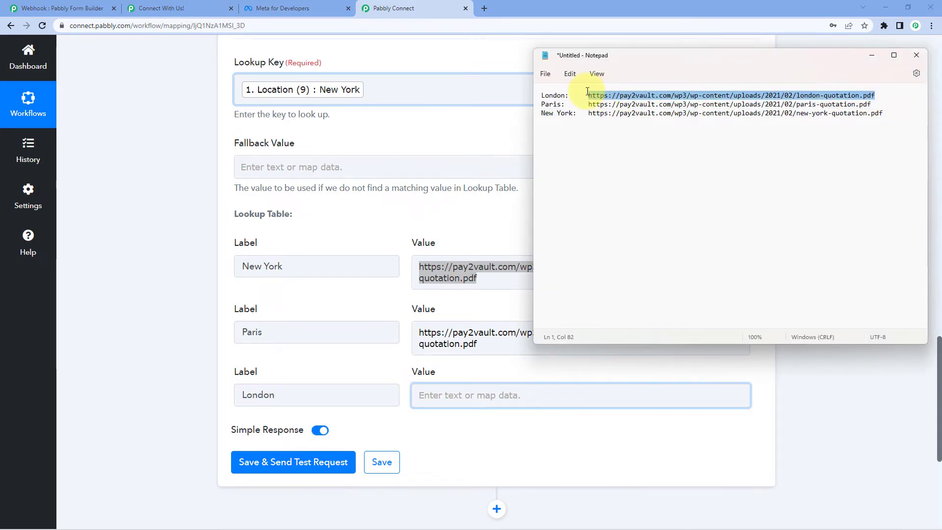
click(437, 399)
right_click(440, 397)
click(483, 301)
Review the three city rows and their PDF link values
click(191, 336)
click(542, 280)
click(490, 225)
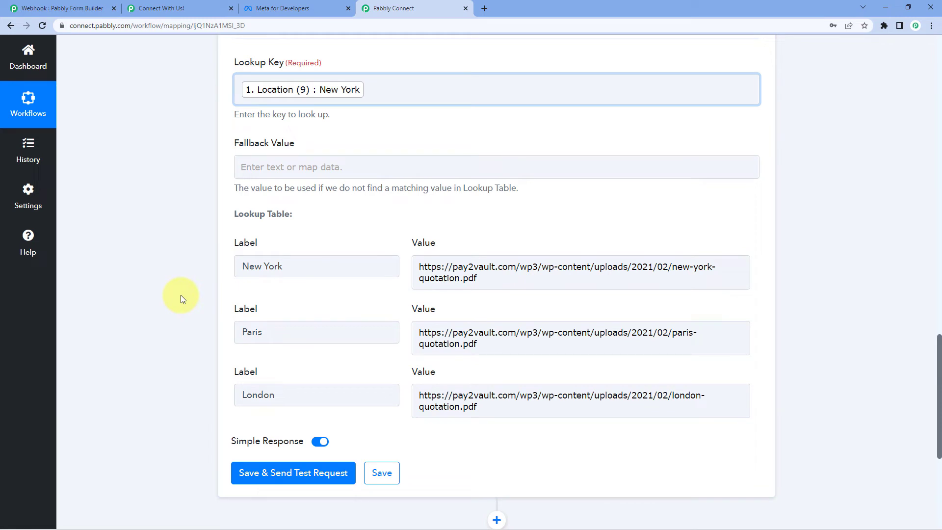
scroll(362, 129, up, 1)
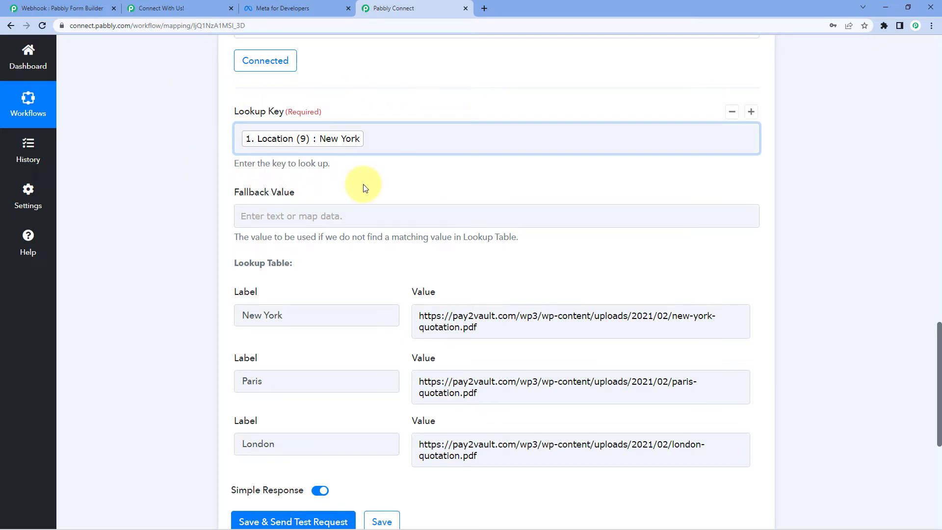
scroll(364, 186, down, 3)
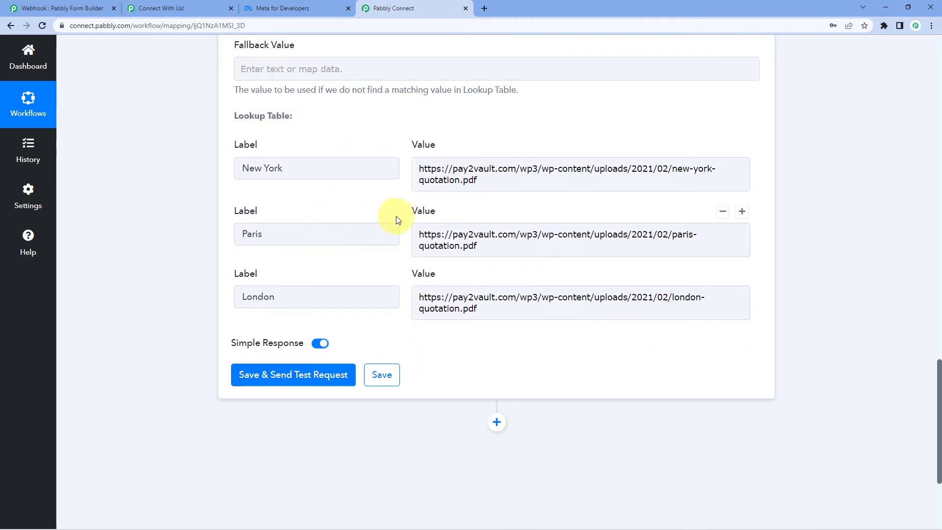
click(265, 233)
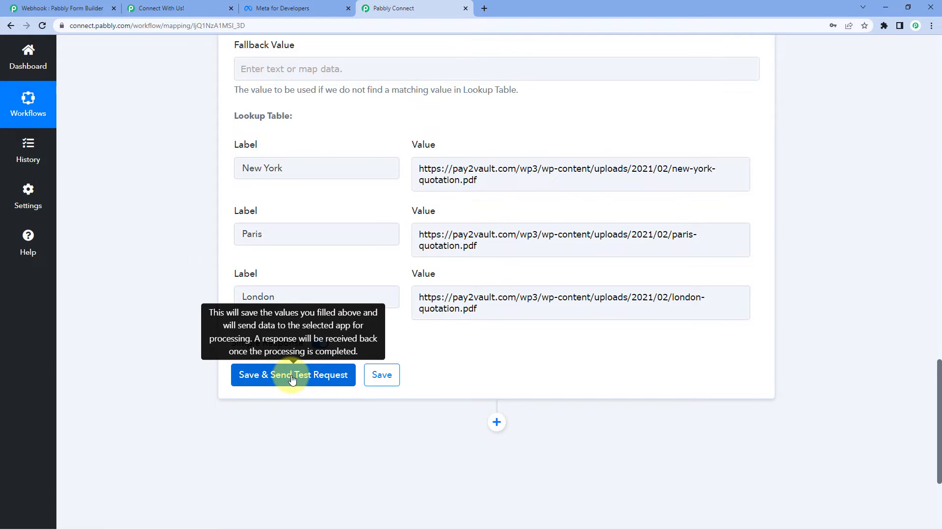
scroll(311, 246, up, 3)
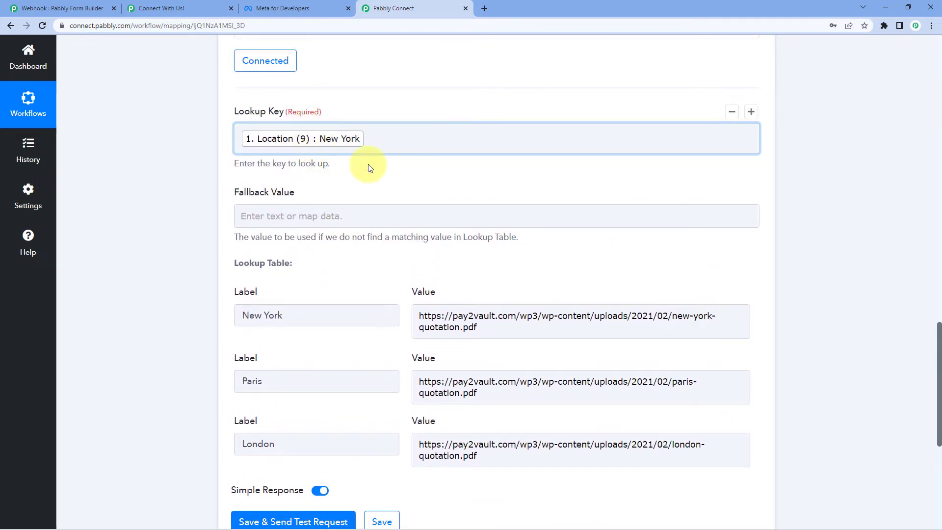
scroll(368, 168, down, 2)
drag(478, 229, 420, 216)
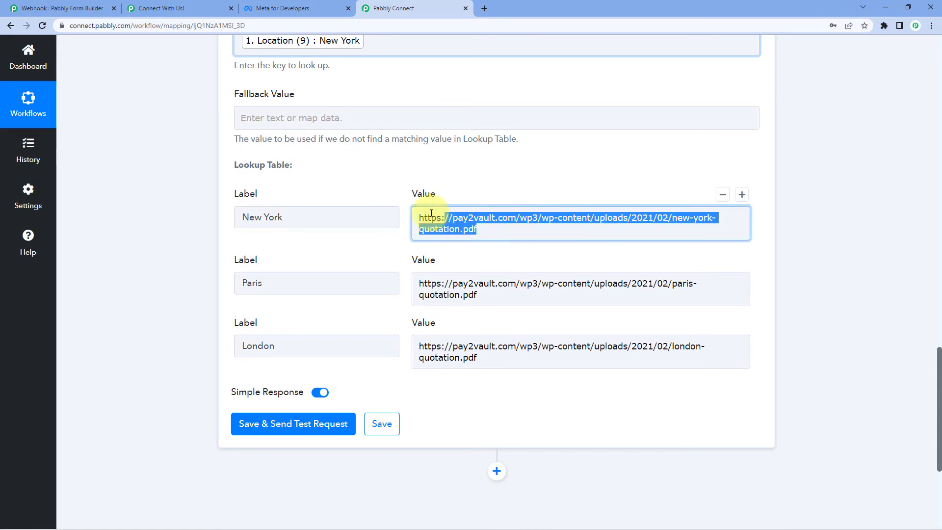
click(388, 193)
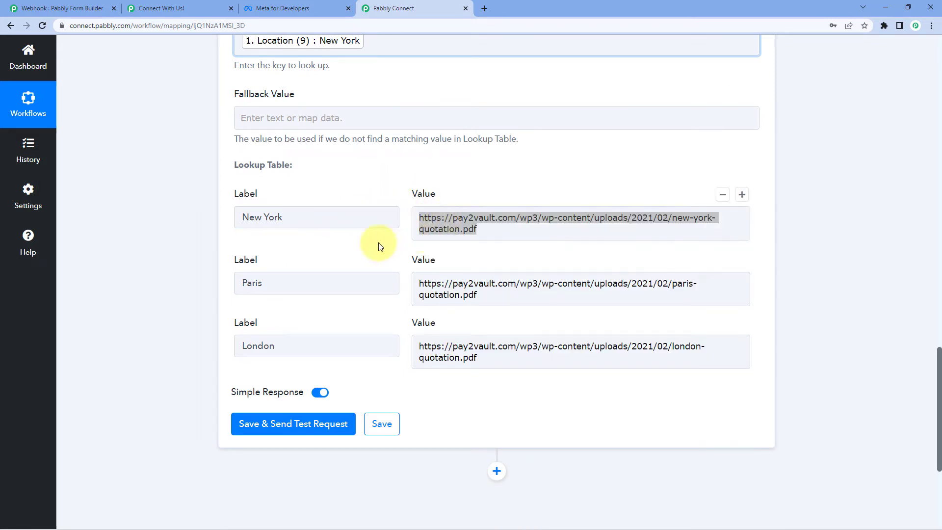
click(462, 218)
click(488, 185)
Save the Lookup Table step and send a test request
scroll(305, 295, down, 2)
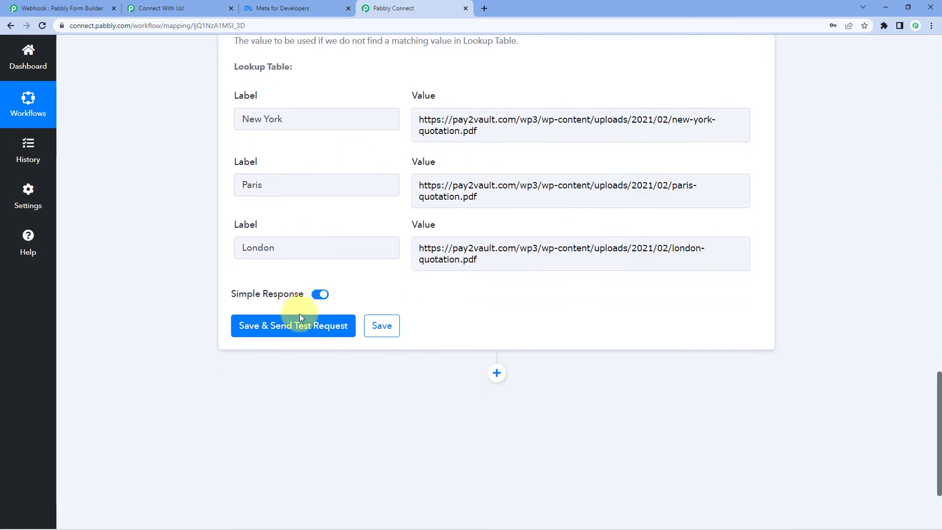
click(298, 323)
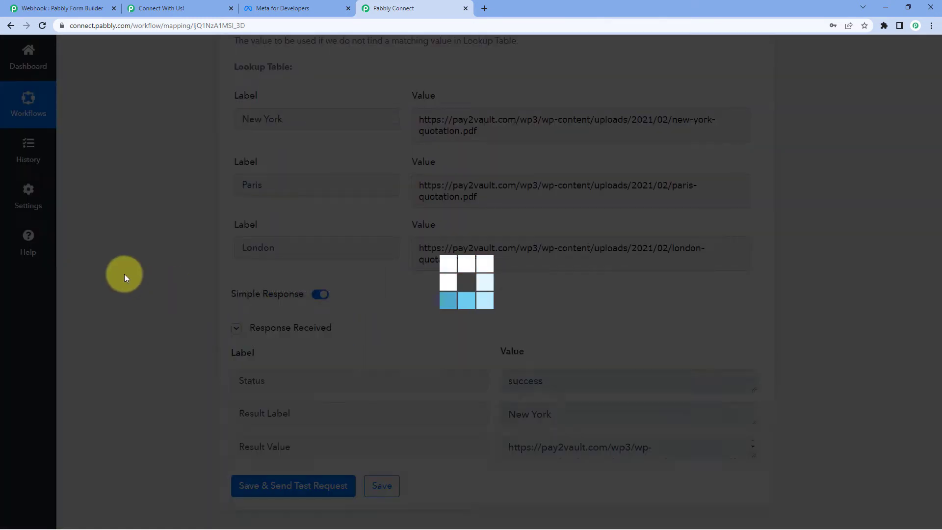
scroll(415, 349, down, 2)
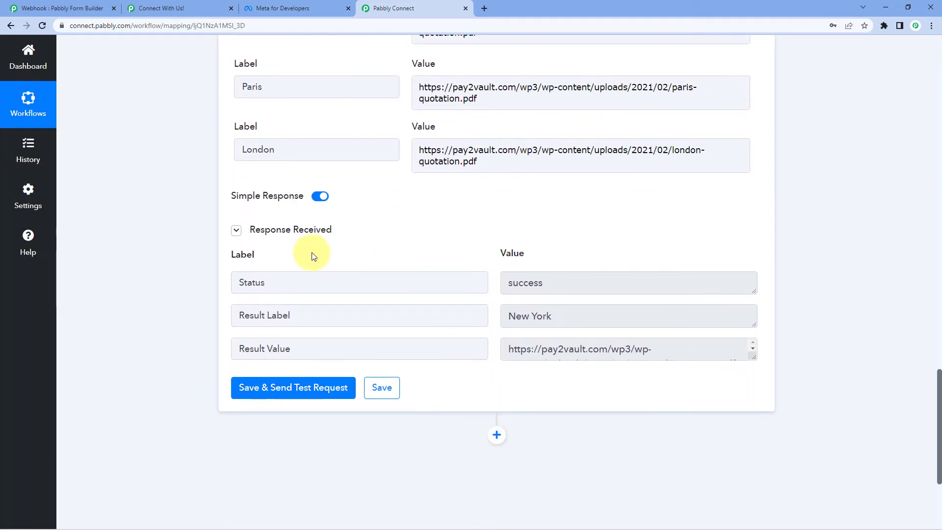
Enlarge the Result Value box and check it returns New York with the new-york-quotation.pdf link
drag(754, 358, 754, 420)
drag(553, 316, 487, 239)
click(487, 242)
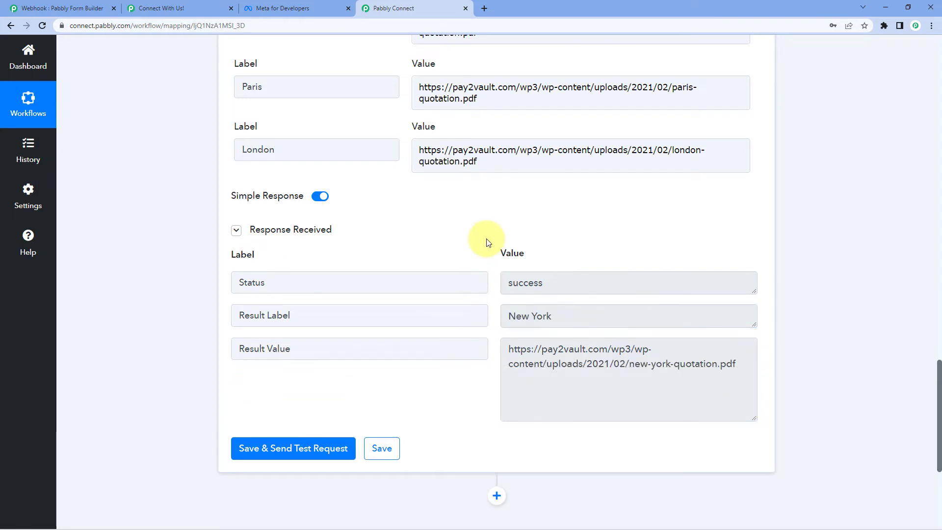
click(599, 379)
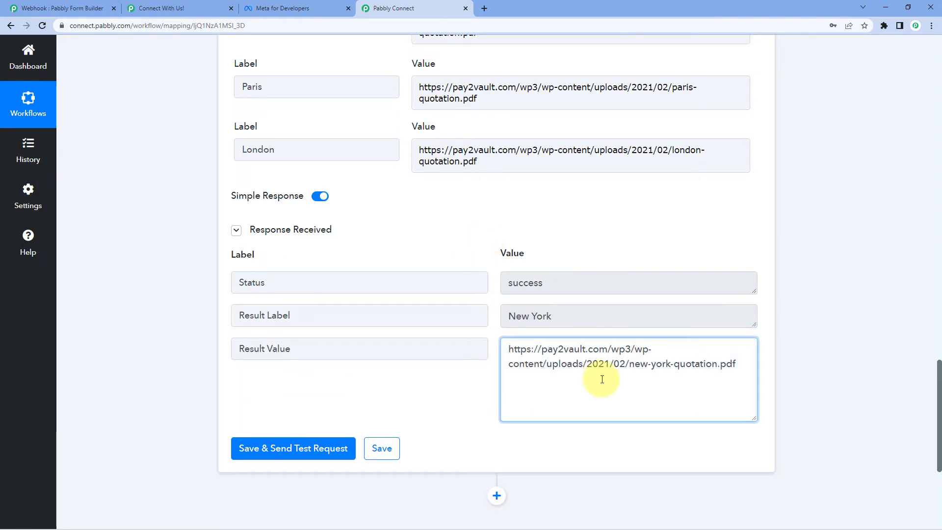
drag(746, 368, 507, 336)
click(493, 279)
scroll(271, 145, up, 3)
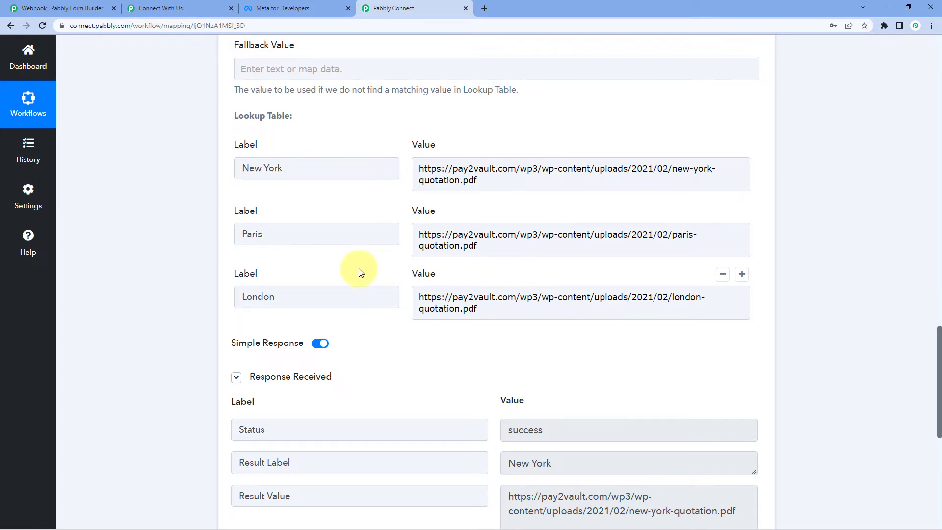
scroll(388, 266, down, 4)
scroll(554, 255, down, 1)
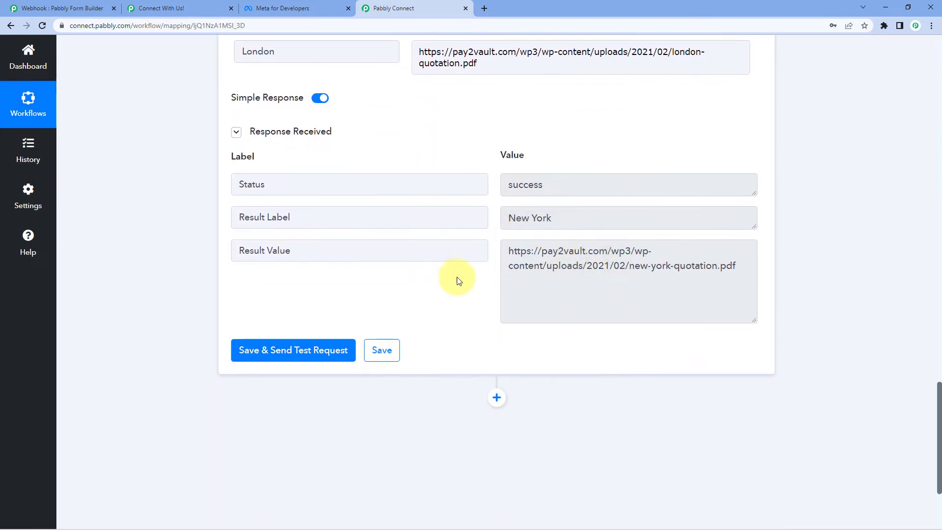
scroll(515, 282, down, 3)
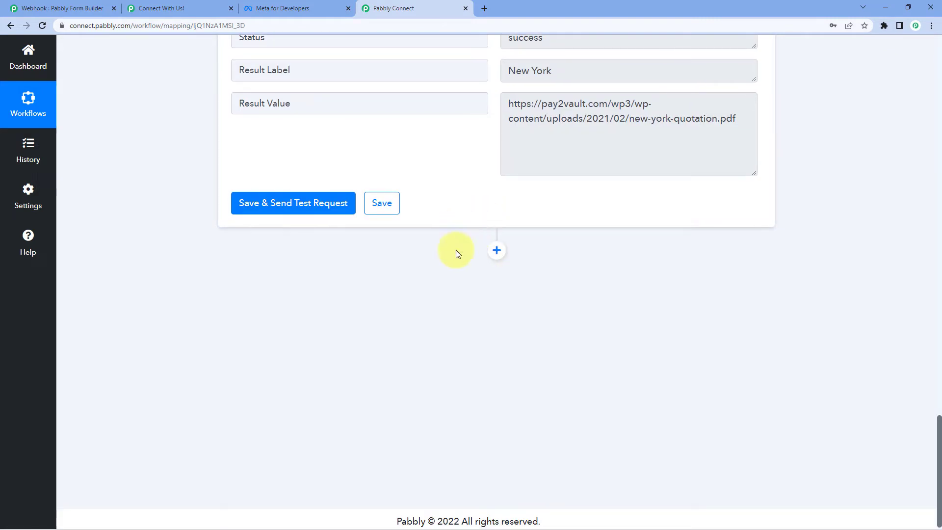
Add a WhatsApp Cloud API action with event Send Template Message and open Connect
click(497, 251)
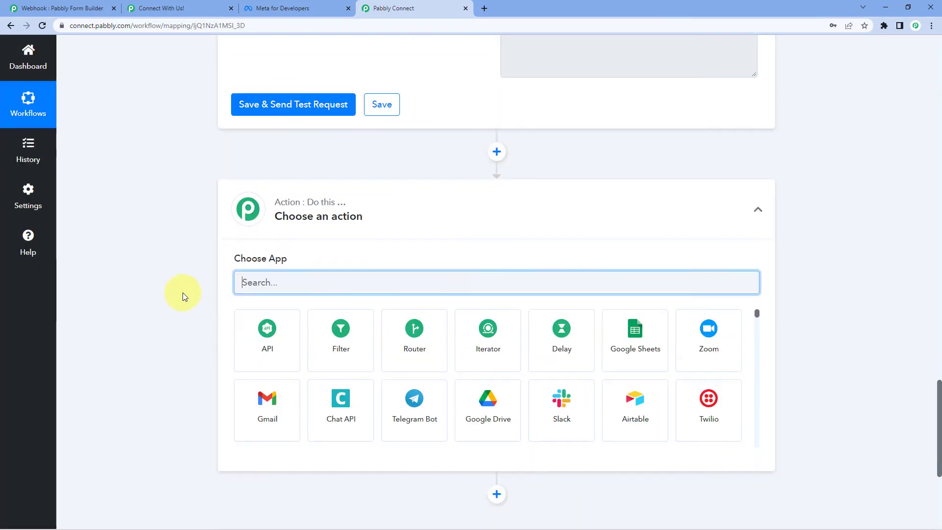
text(WhatsApp)
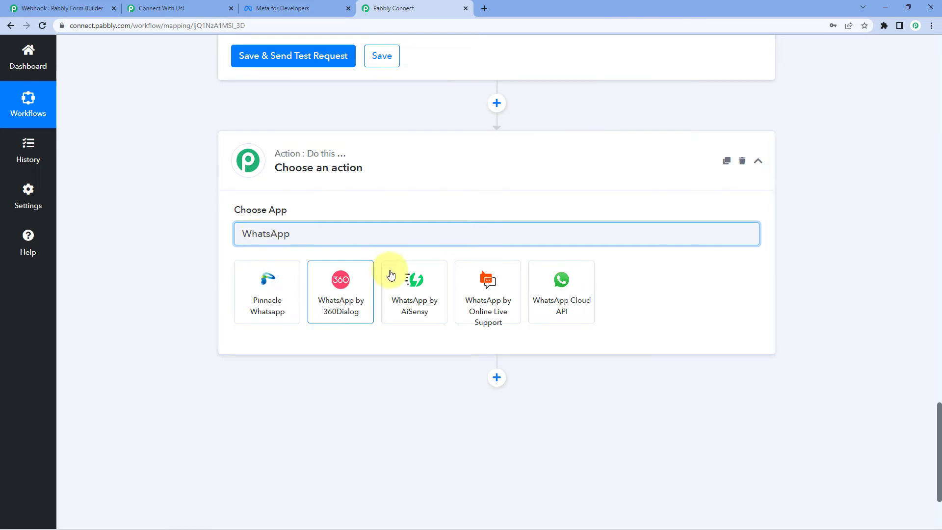
click(562, 283)
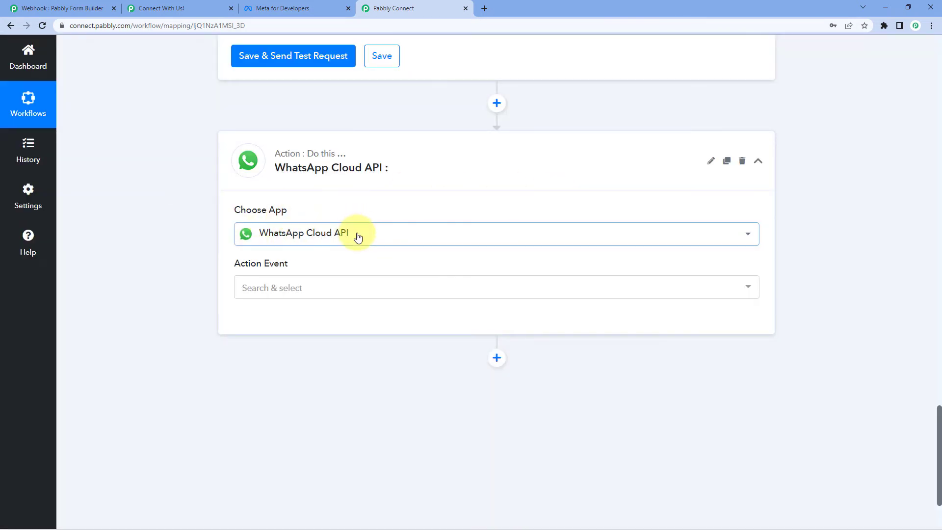
scroll(213, 253, down, 1)
click(330, 237)
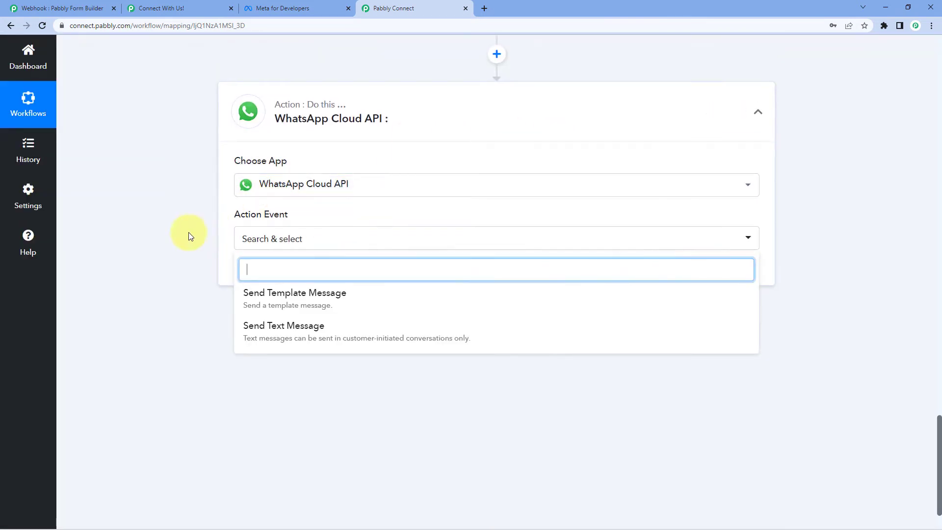
scroll(196, 255, down, 1)
click(320, 253)
click(244, 222)
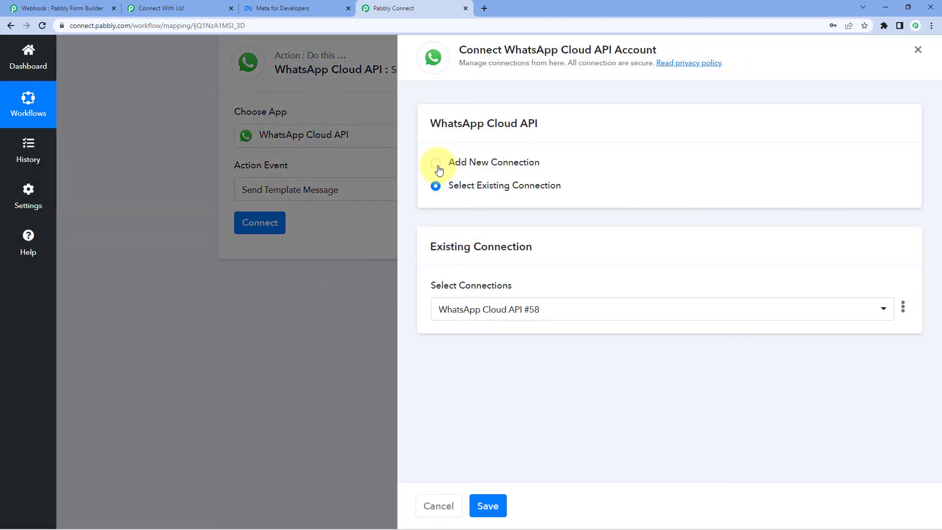
Start a new connection, WhatsApp Cloud API #59, then switch to the Meta for Developers tab
click(435, 166)
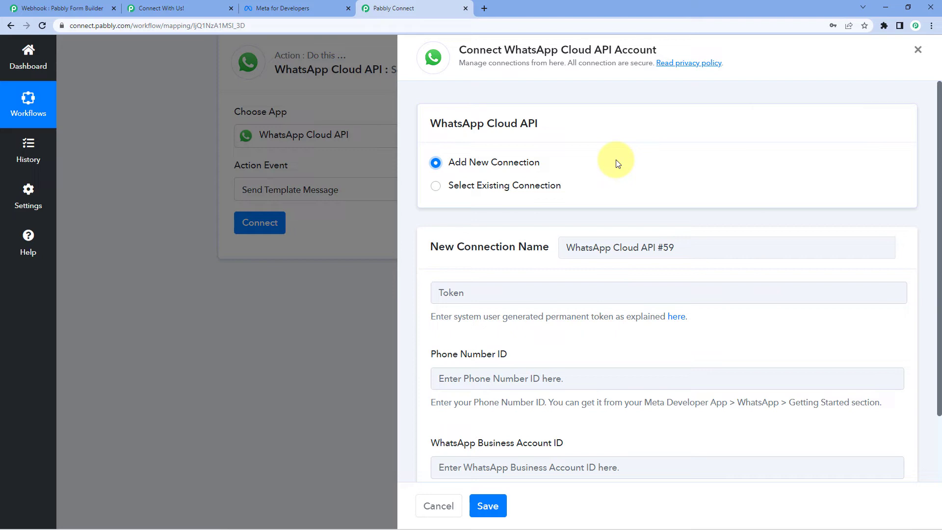
scroll(616, 163, down, 1)
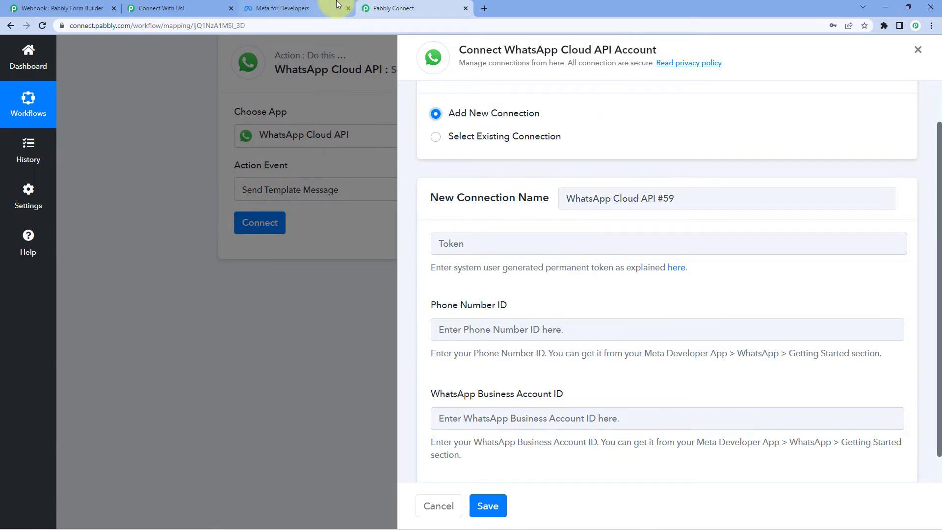
click(304, 9)
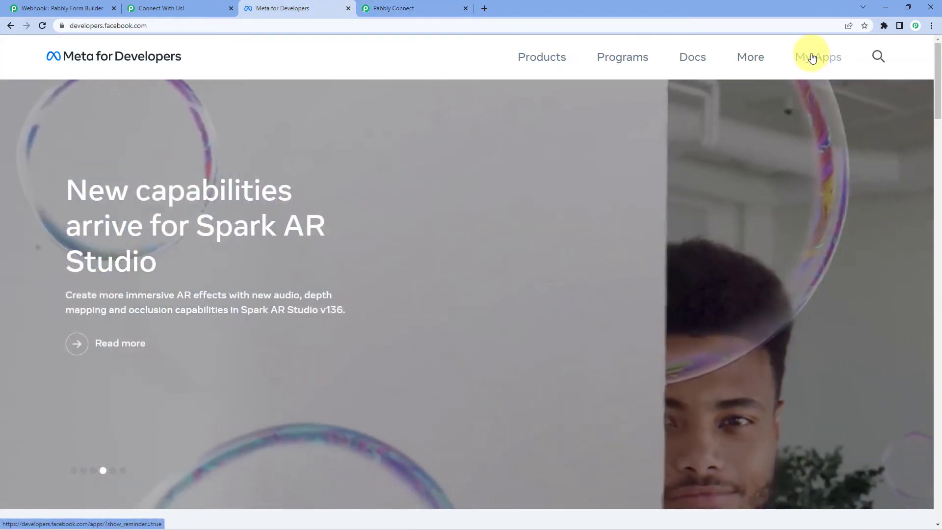
Open MyConnectMsg App's WhatsApp Getting Started page, then return to the Pabbly Connect form
click(812, 56)
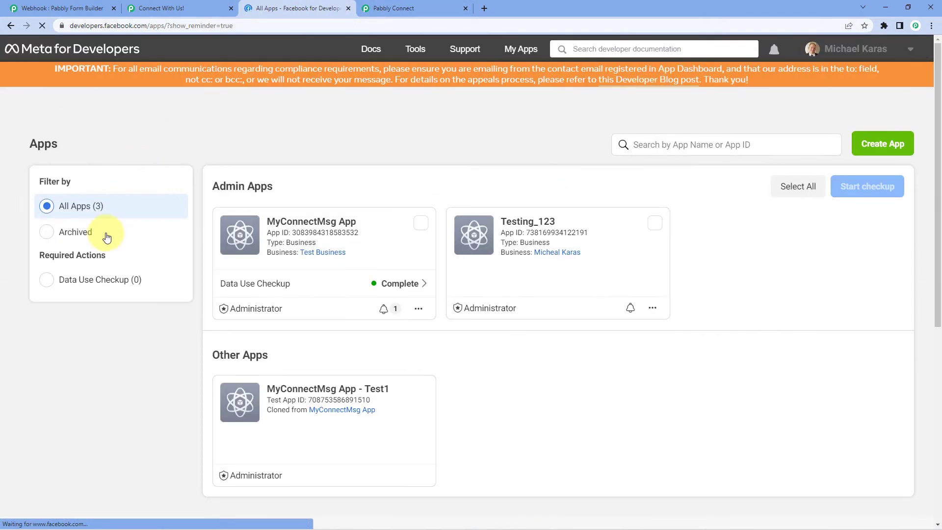
click(285, 221)
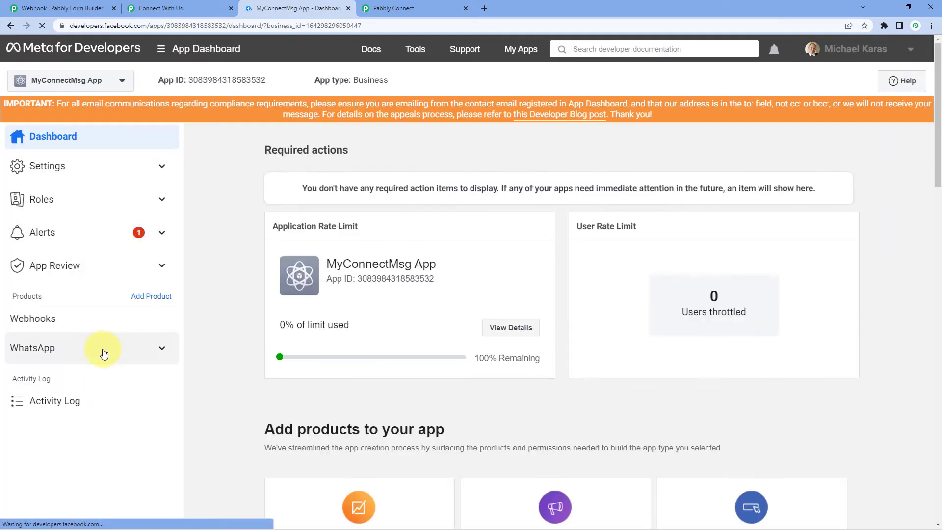
click(100, 350)
click(92, 378)
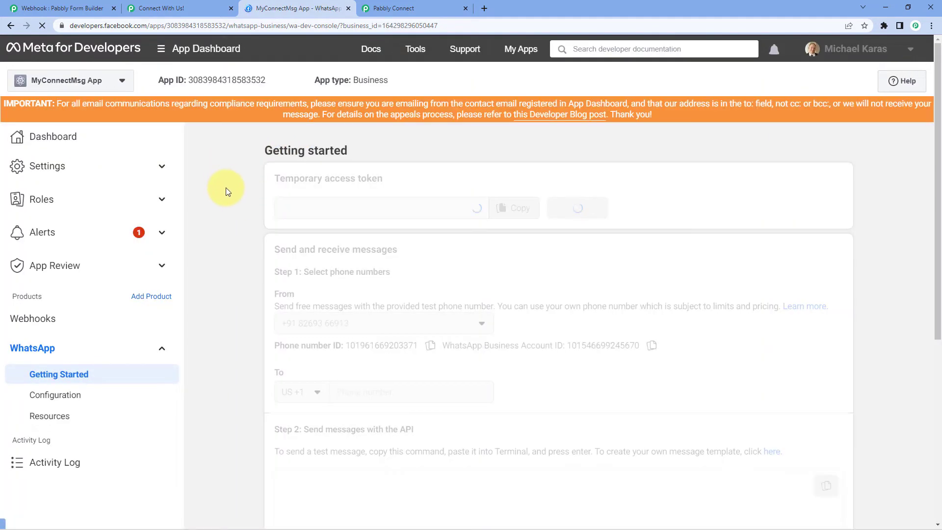
scroll(225, 187, down, 1)
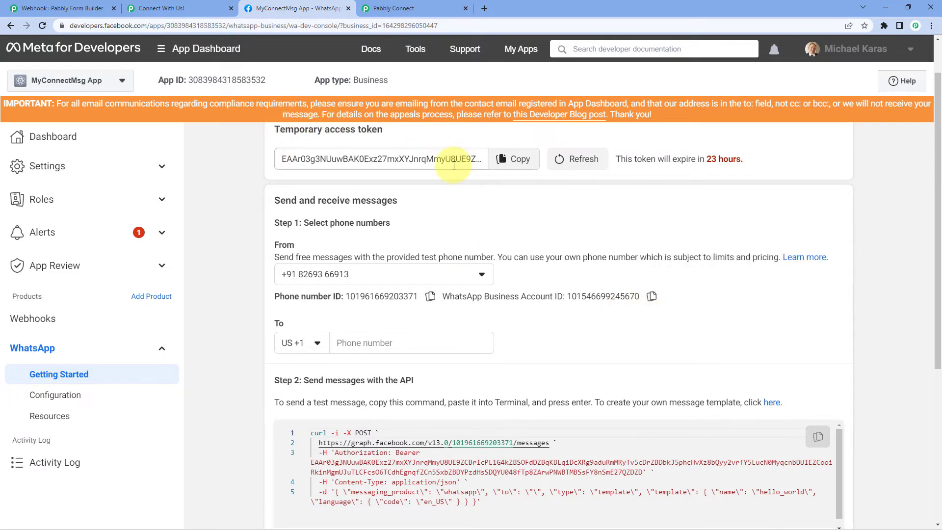
click(426, 4)
scroll(464, 275, down, 1)
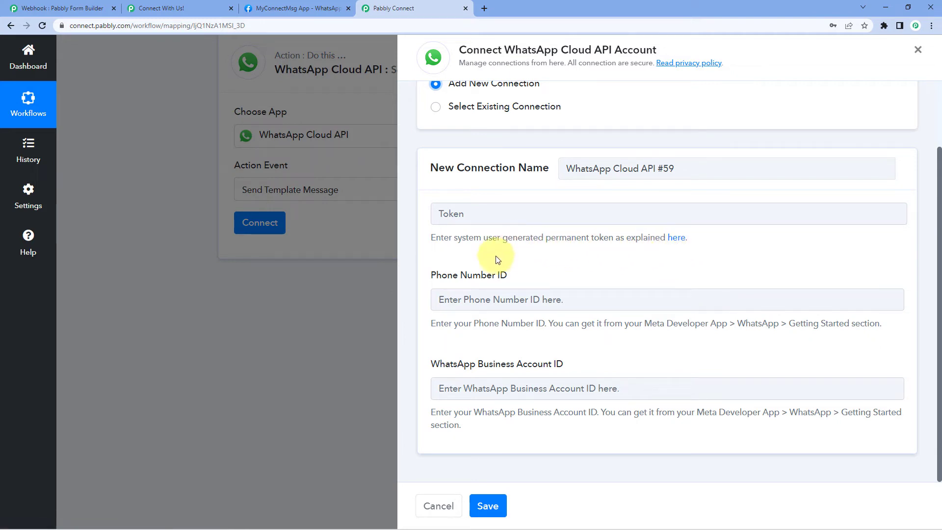
Open the 'here' permanent-token guide link under the Token field
click(289, 8)
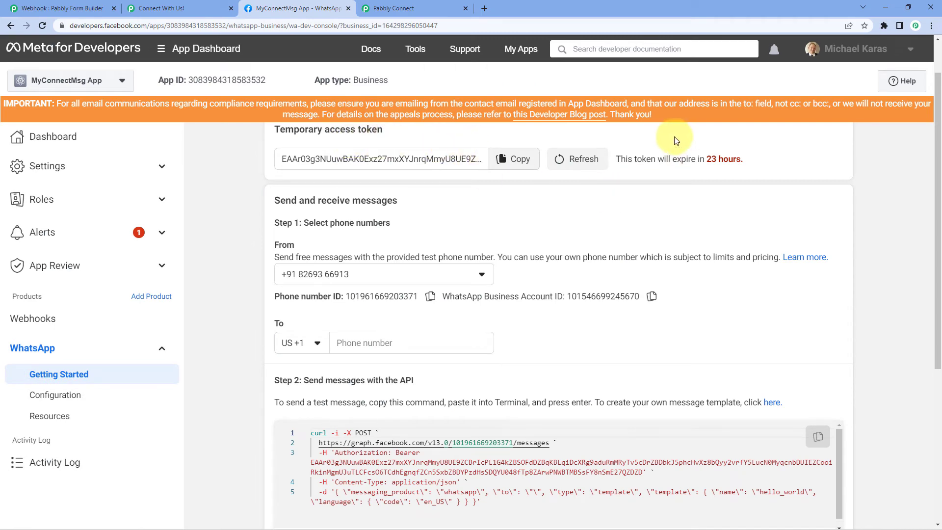
click(428, 8)
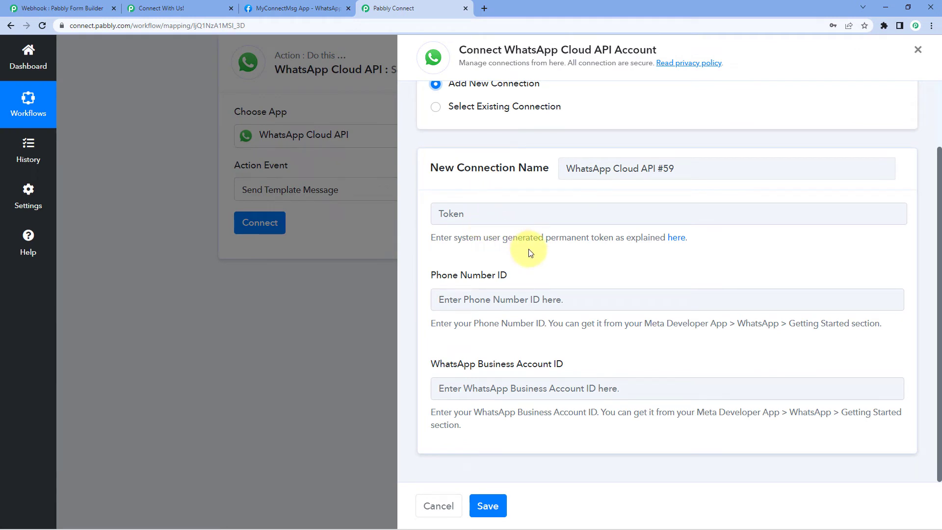
click(675, 240)
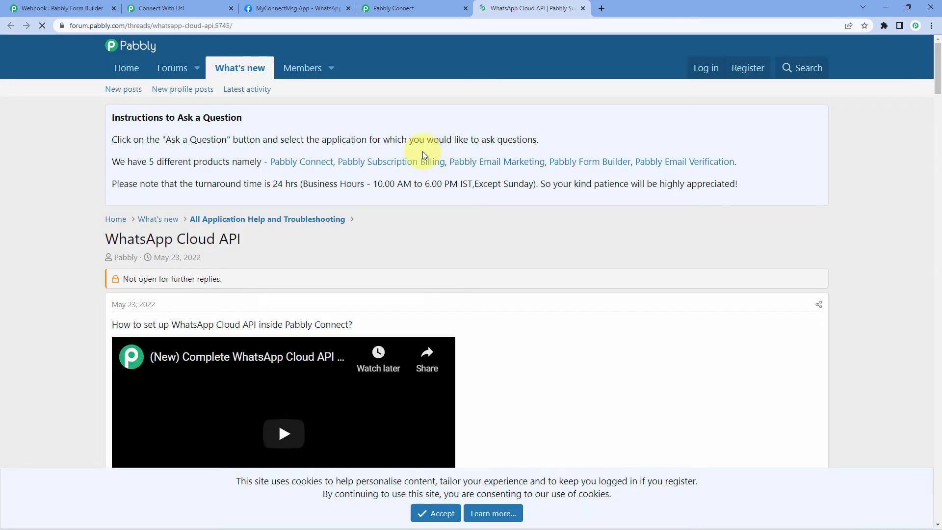
Scroll the forum thread to the setup and permanent-token videos, then return to Pabbly Connect
scroll(499, 292, down, 4)
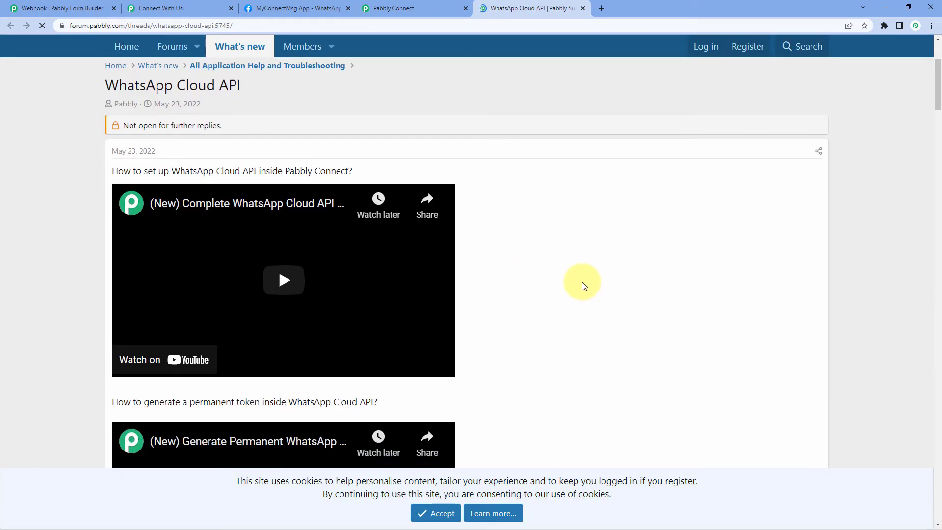
scroll(583, 285, down, 1)
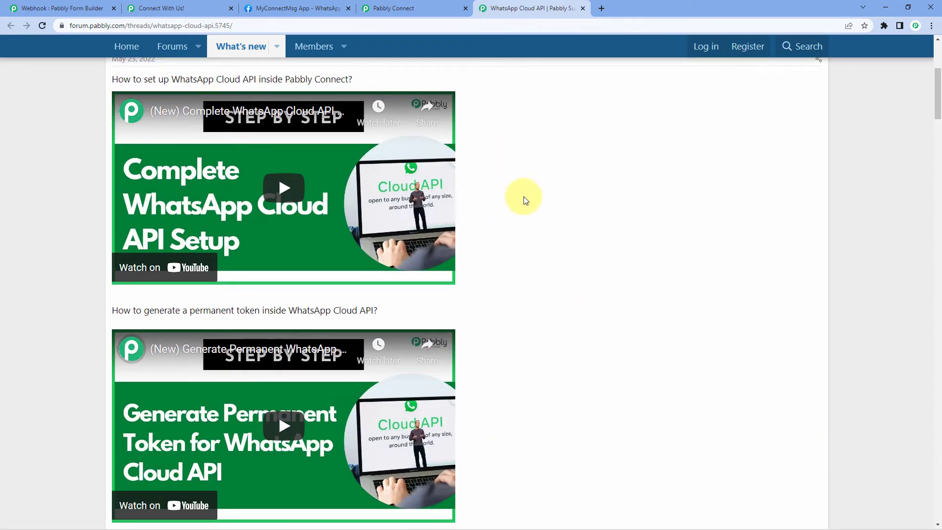
scroll(551, 224, down, 2)
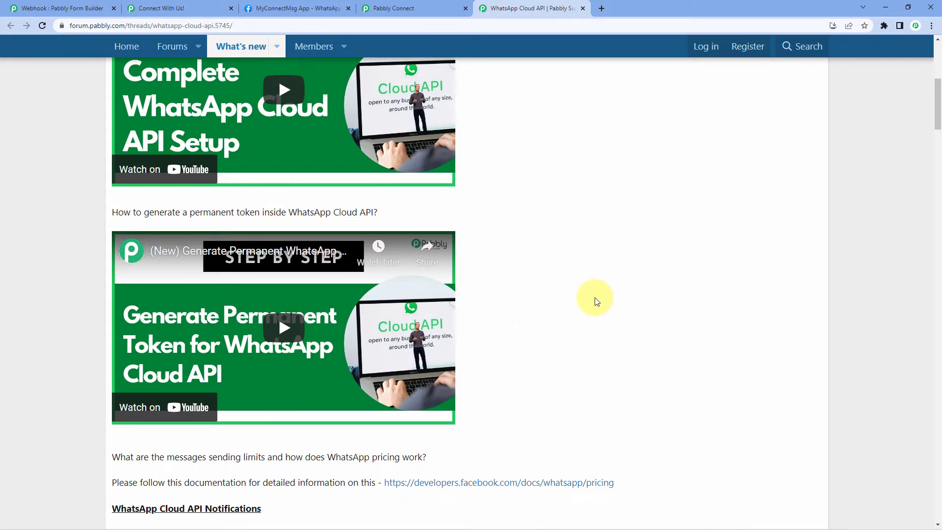
click(410, 6)
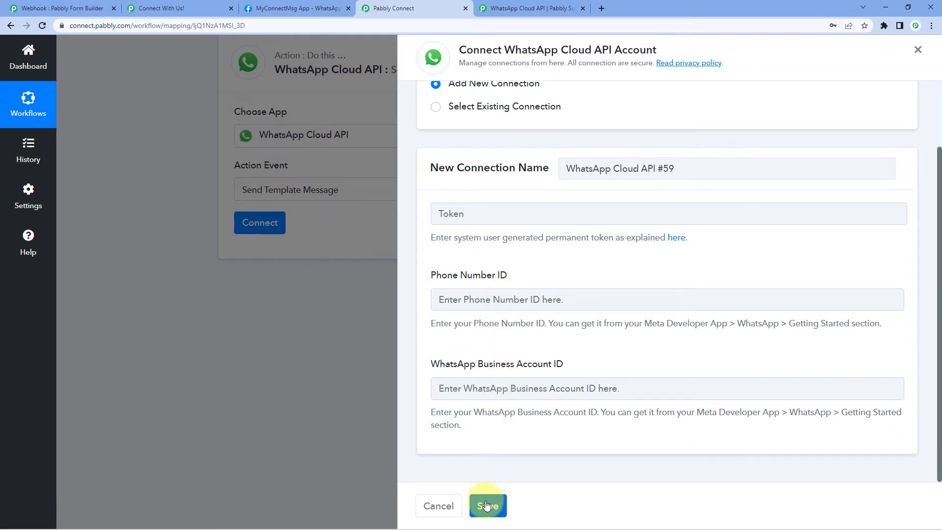
Save the existing WhatsApp Cloud API #58 connection and browse the Template Name list
click(436, 108)
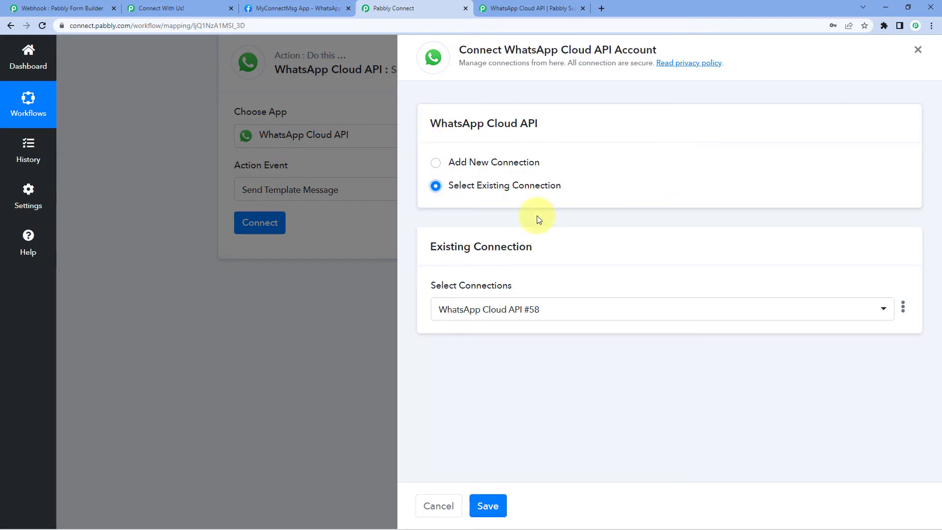
click(487, 505)
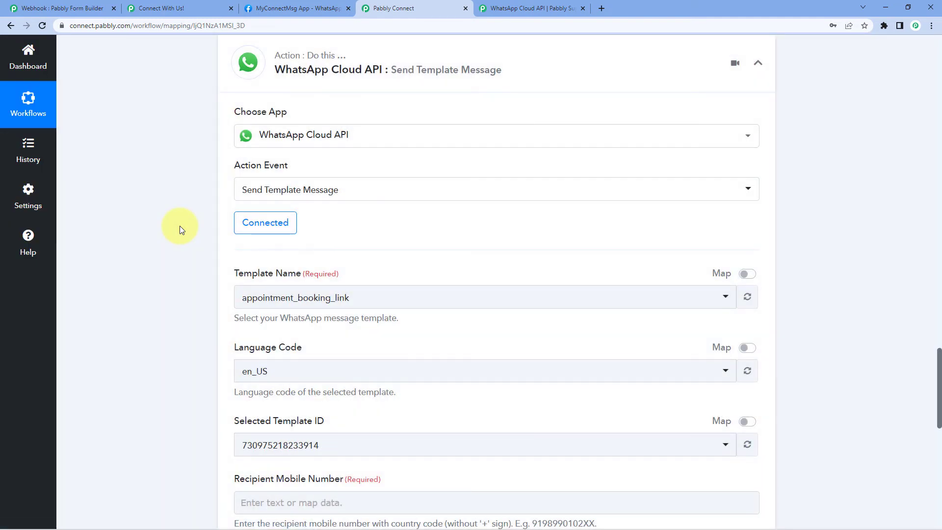
scroll(495, 250, down, 1)
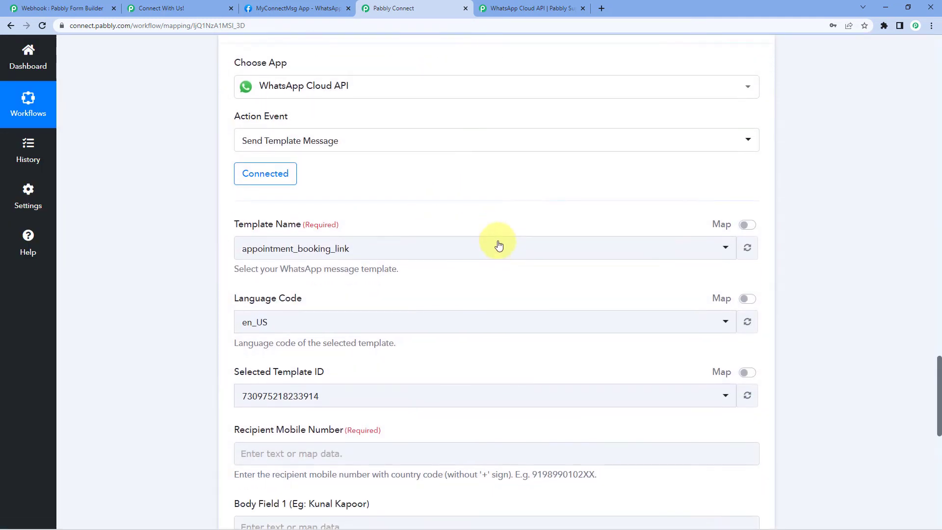
scroll(221, 246, down, 1)
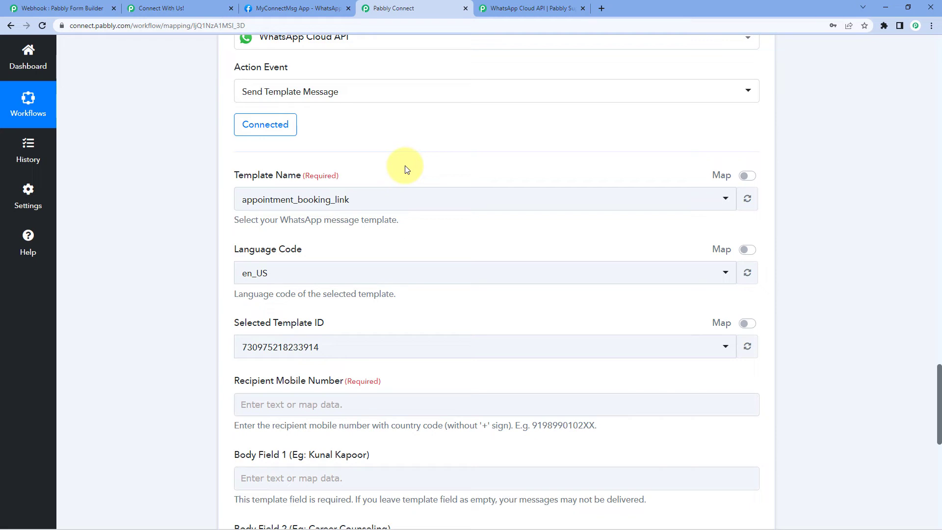
click(404, 202)
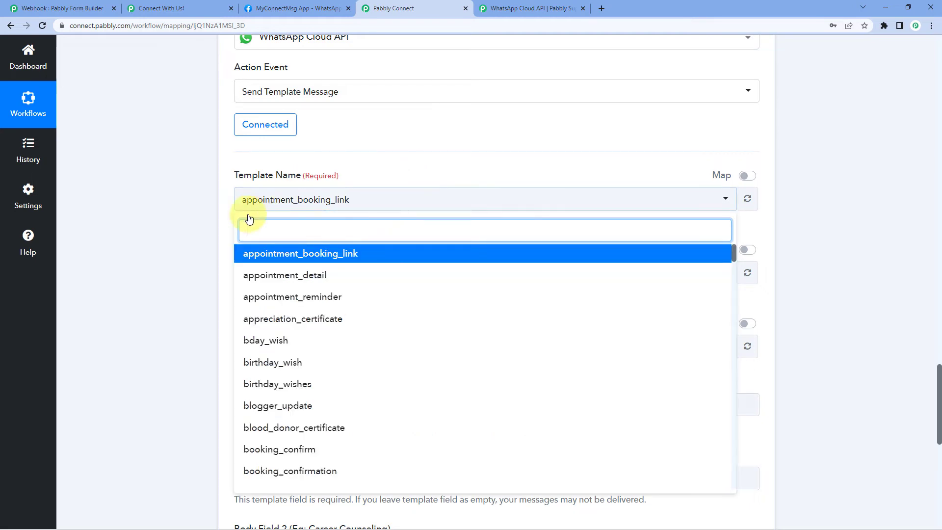
scroll(213, 240, down, 1)
scroll(213, 240, down, 2)
scroll(175, 338, down, 1)
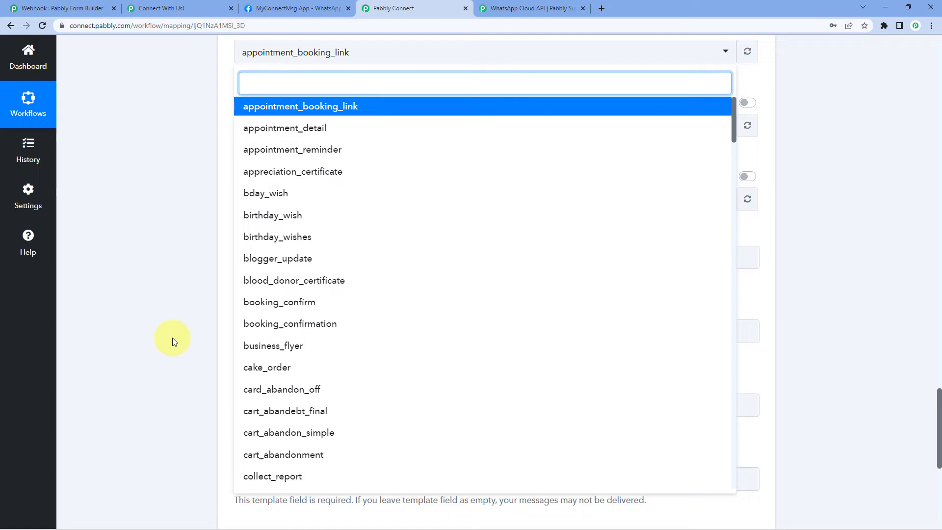
Open WhatsApp Manager's Message templates list in a new tab and view the appointment_booking_link template
click(288, 8)
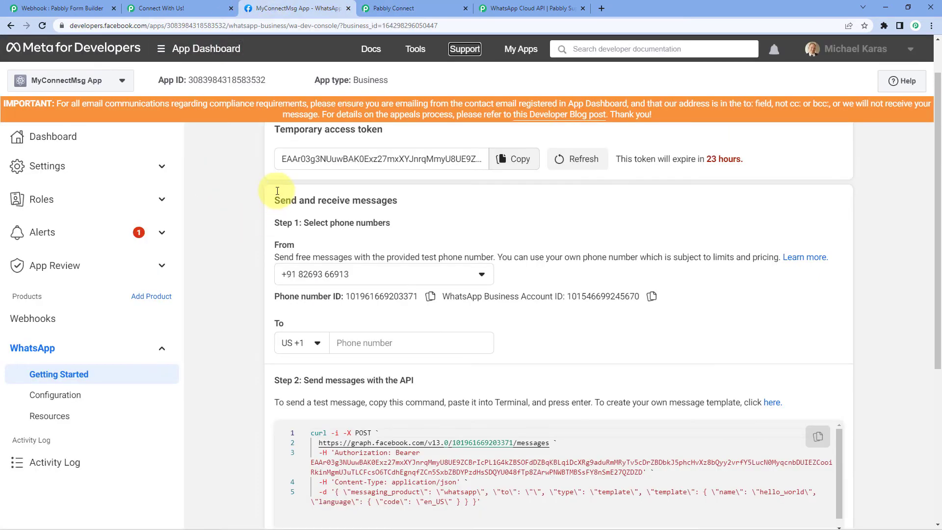
scroll(243, 197, down, 4)
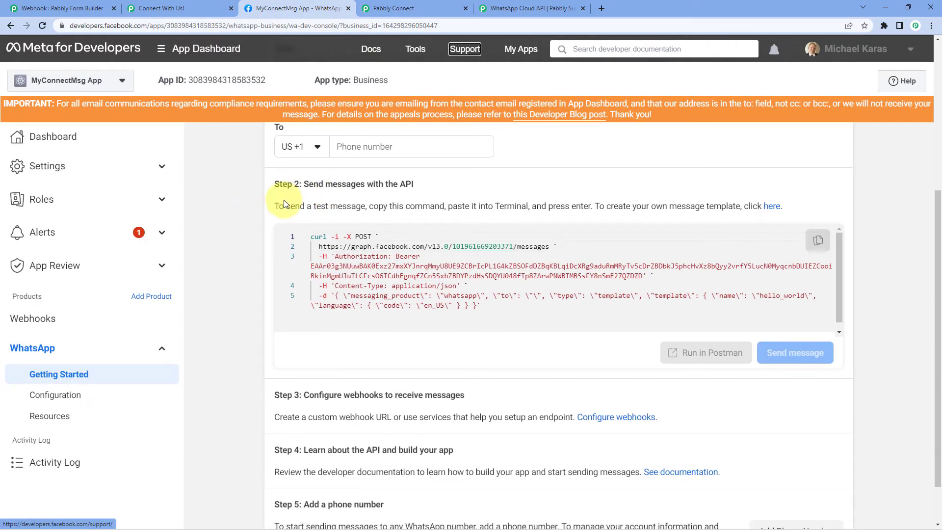
click(771, 206)
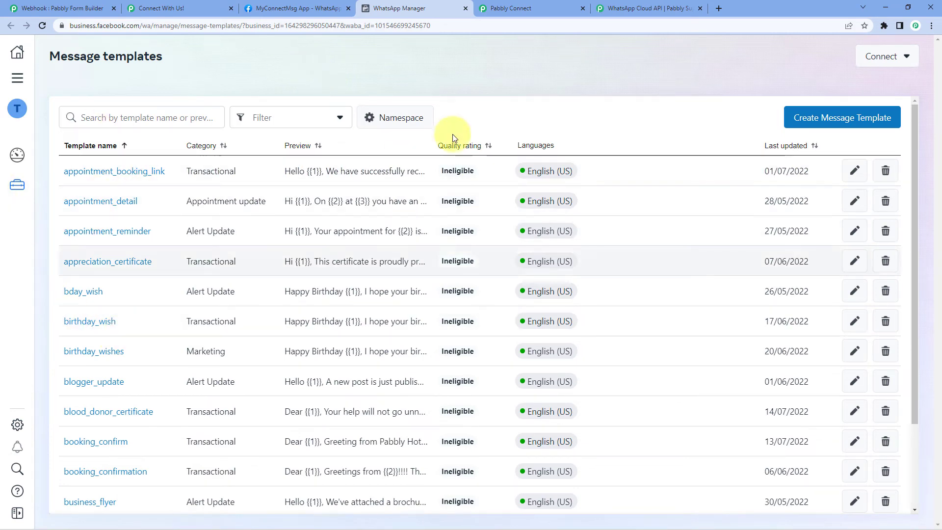
mouse_move(572, 172)
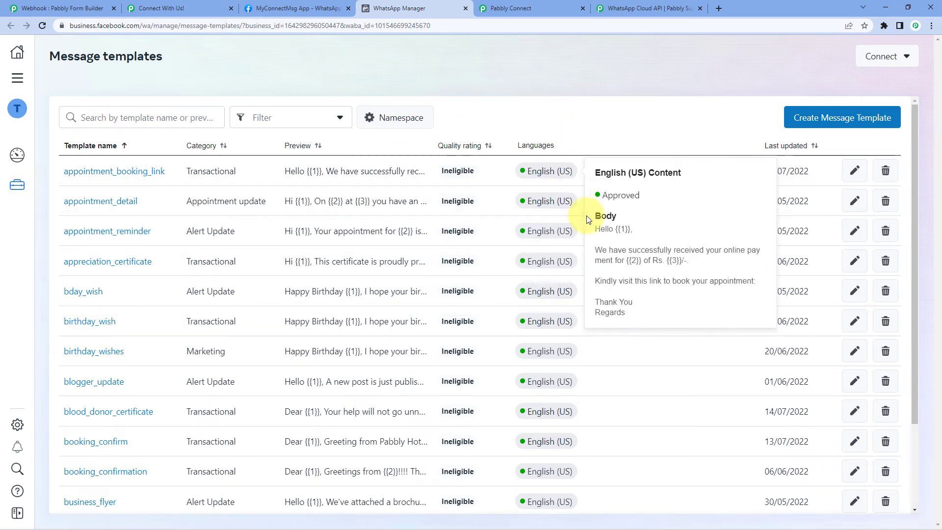
scroll(616, 231, down, 4)
scroll(616, 237, up, 1)
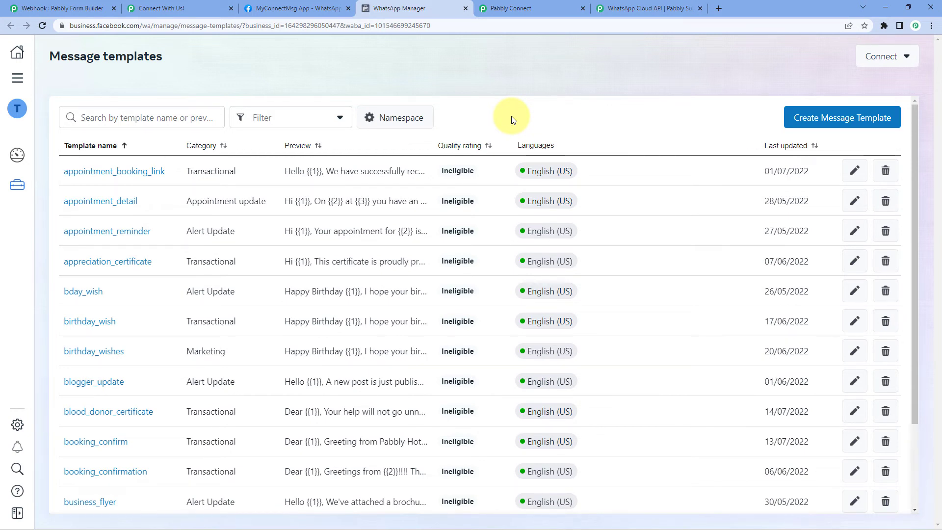
click(134, 123)
text(quo)
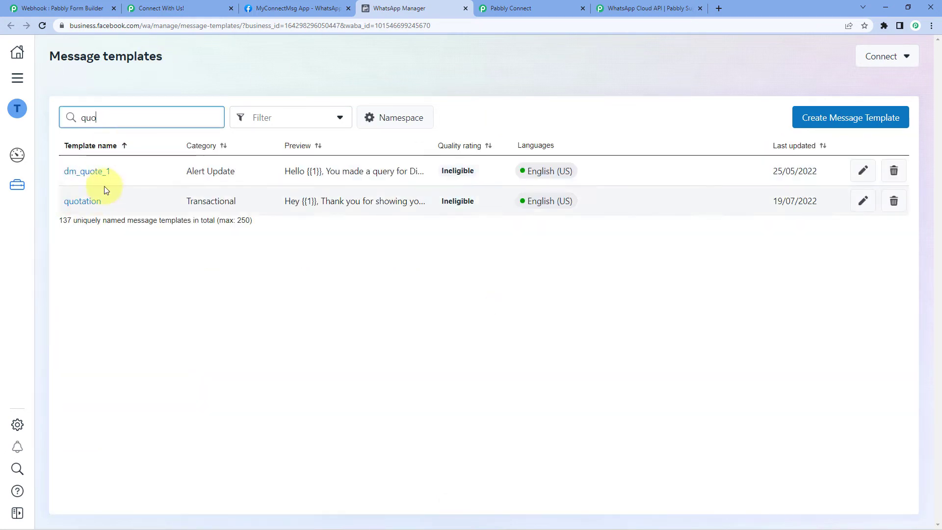
click(84, 201)
scroll(662, 328, down, 1)
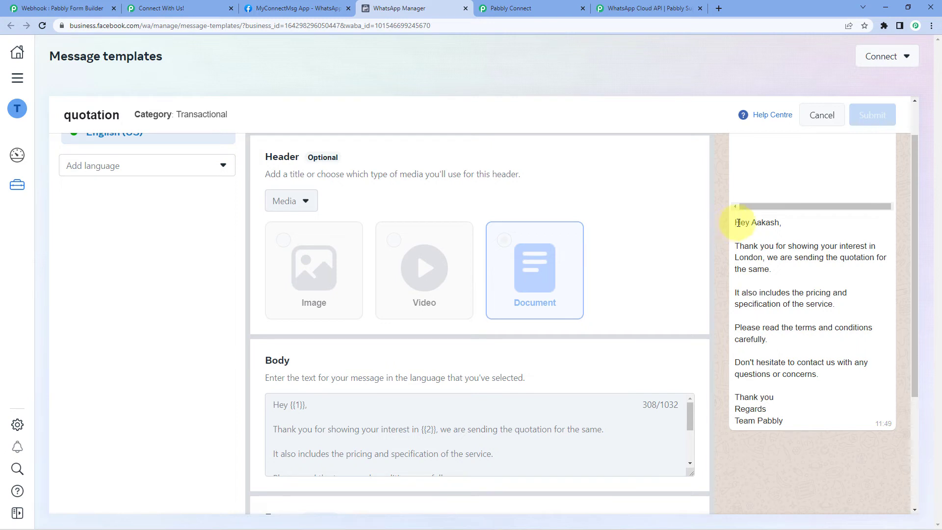
drag(752, 222, 779, 224)
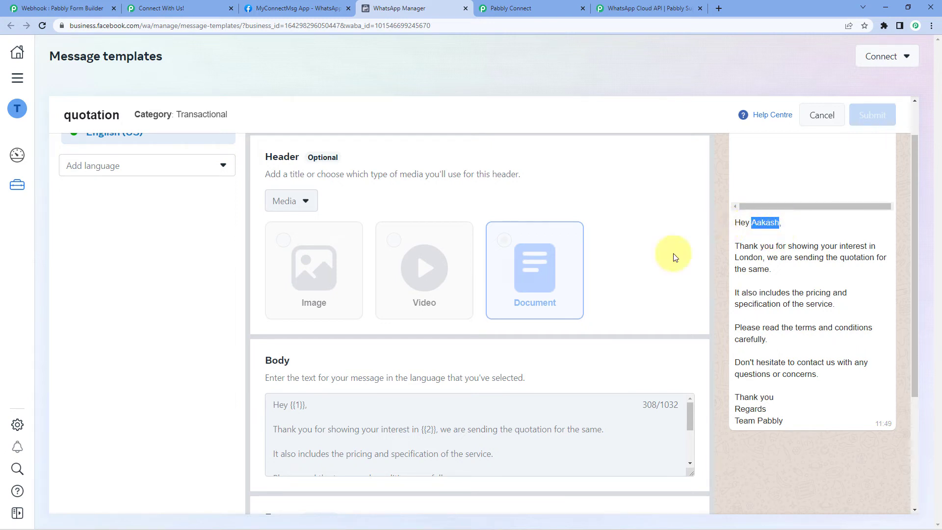
scroll(375, 311, down, 2)
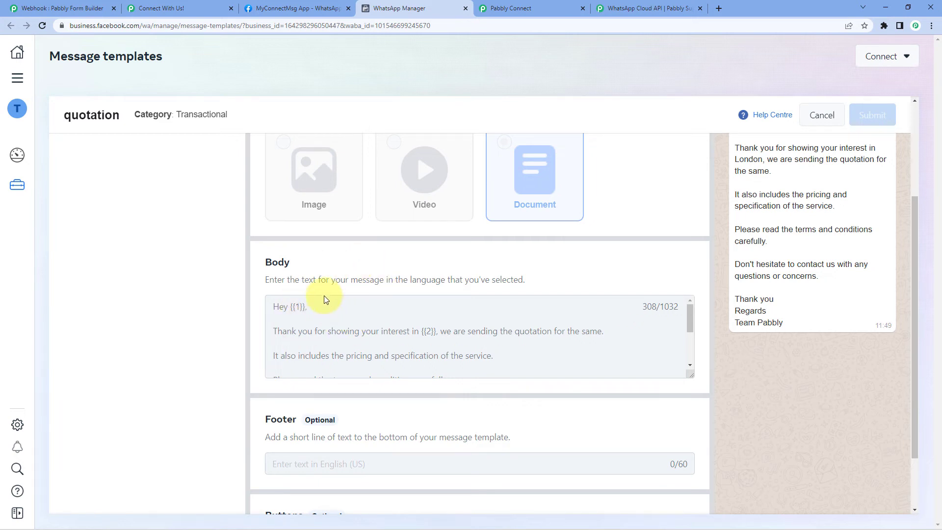
double_click(299, 306)
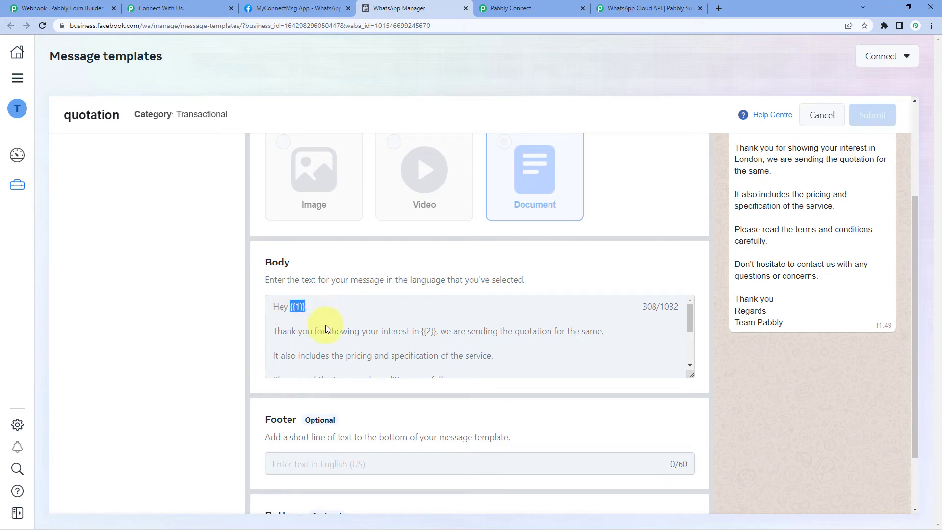
click(311, 309)
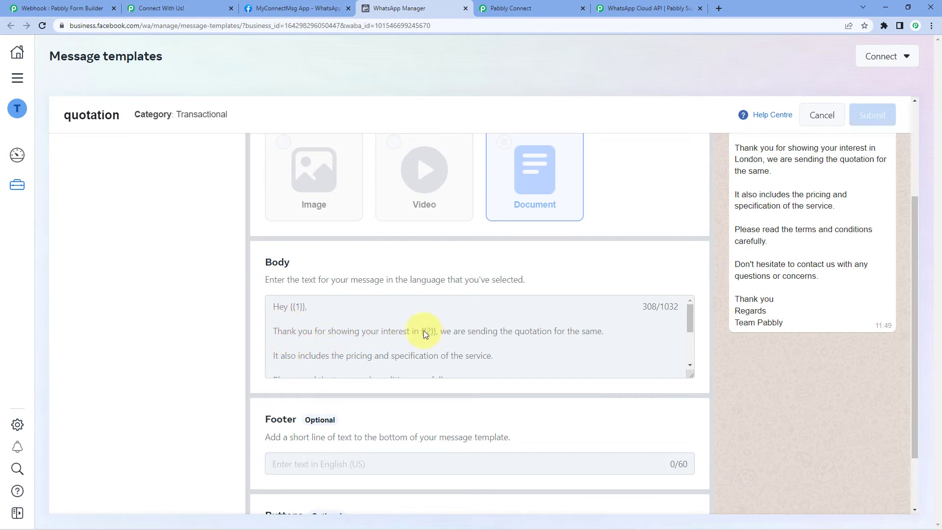
drag(421, 331, 438, 328)
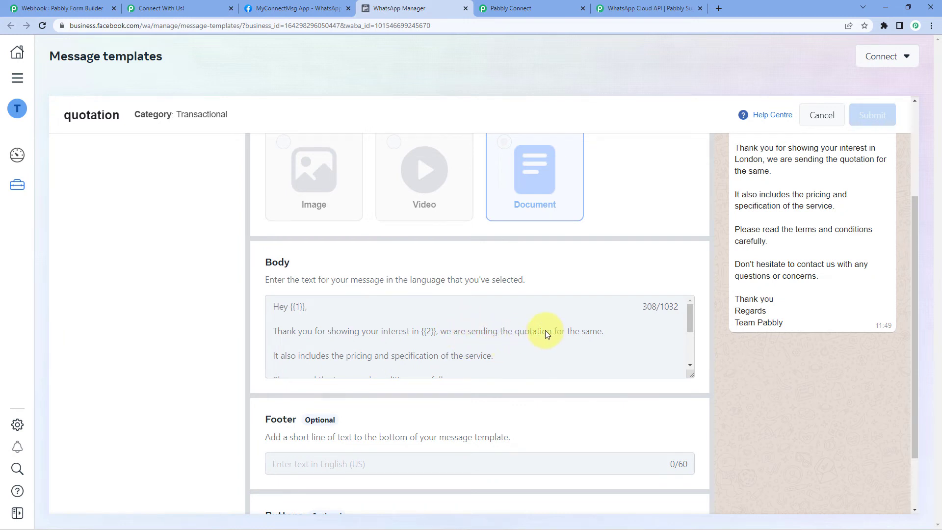
scroll(316, 317, down, 1)
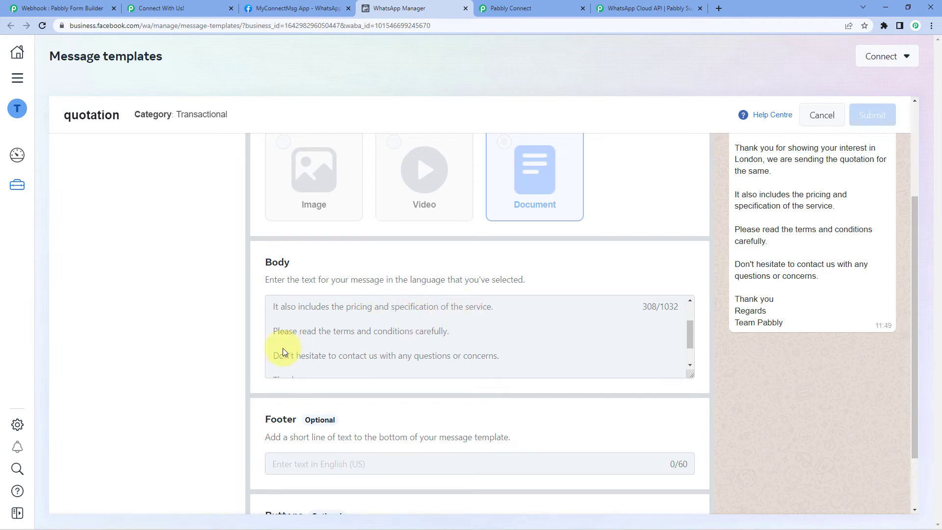
scroll(555, 328, down, 1)
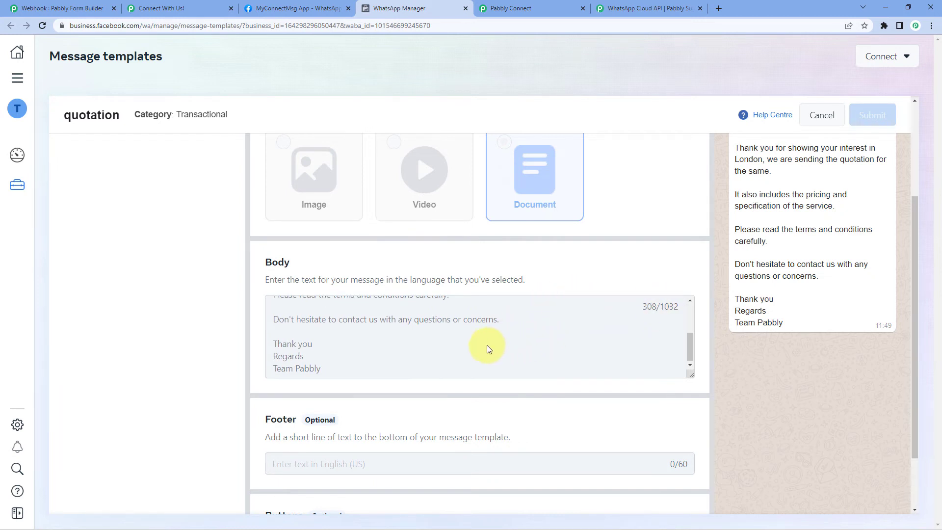
scroll(486, 349, up, 2)
scroll(484, 346, up, 1)
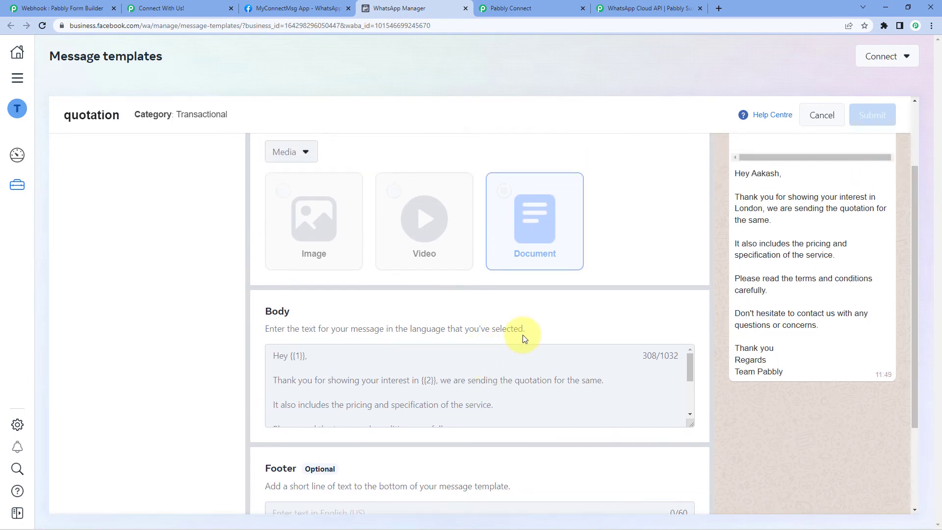
scroll(589, 337, up, 2)
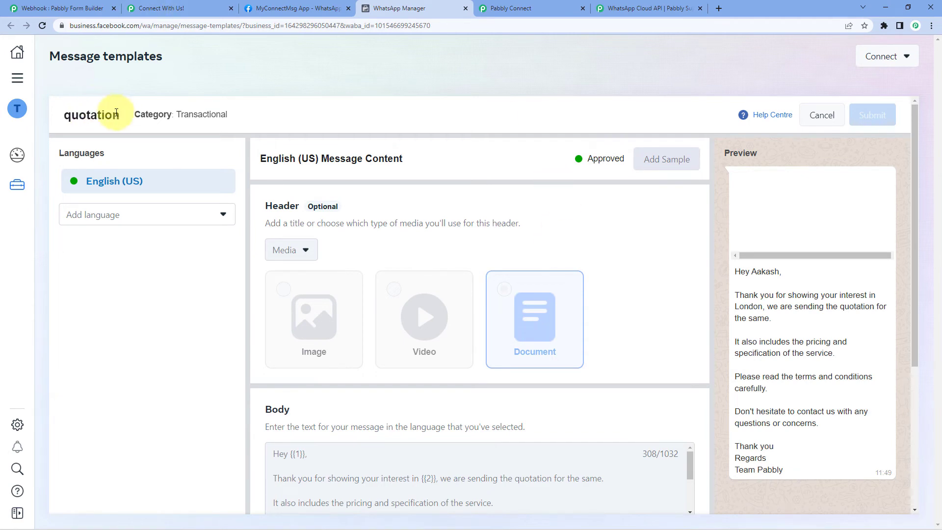
click(528, 7)
text(qu)
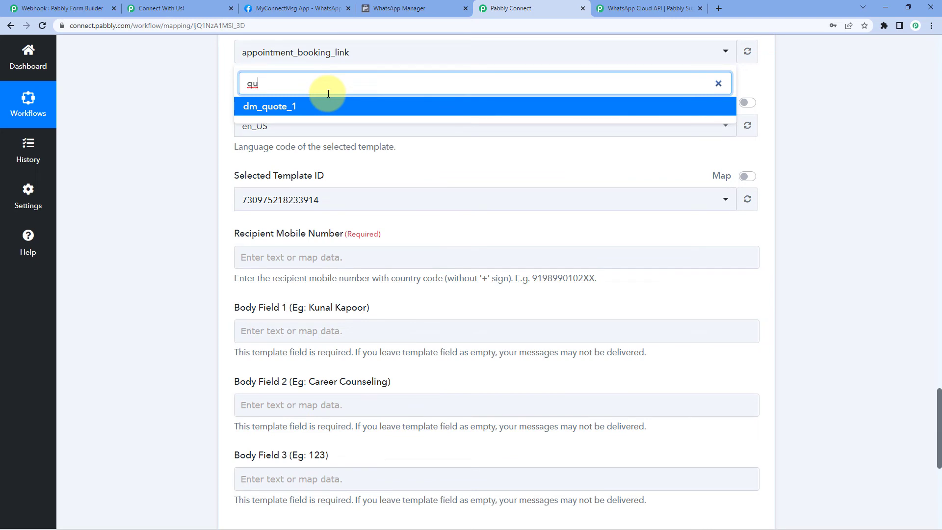
key(BackSpace)
key(BackSpace)
click(741, 51)
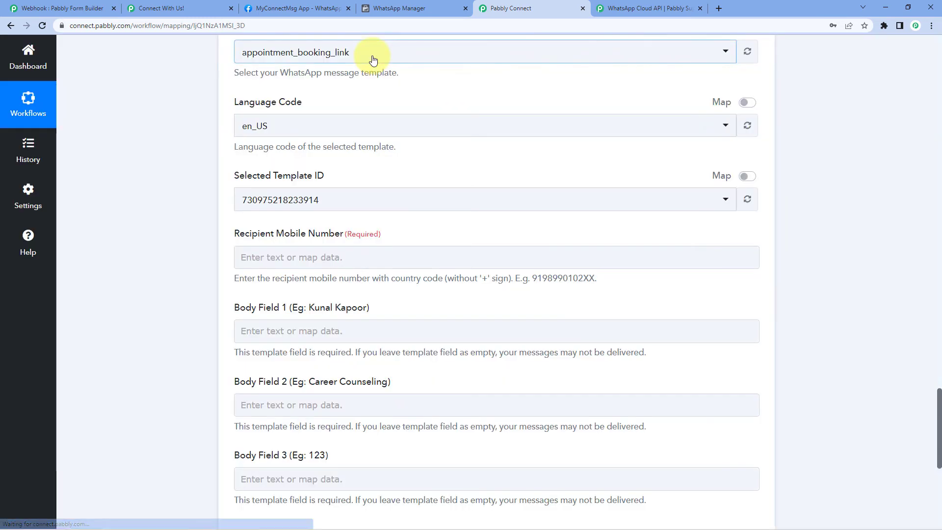
click(372, 55)
text(quo)
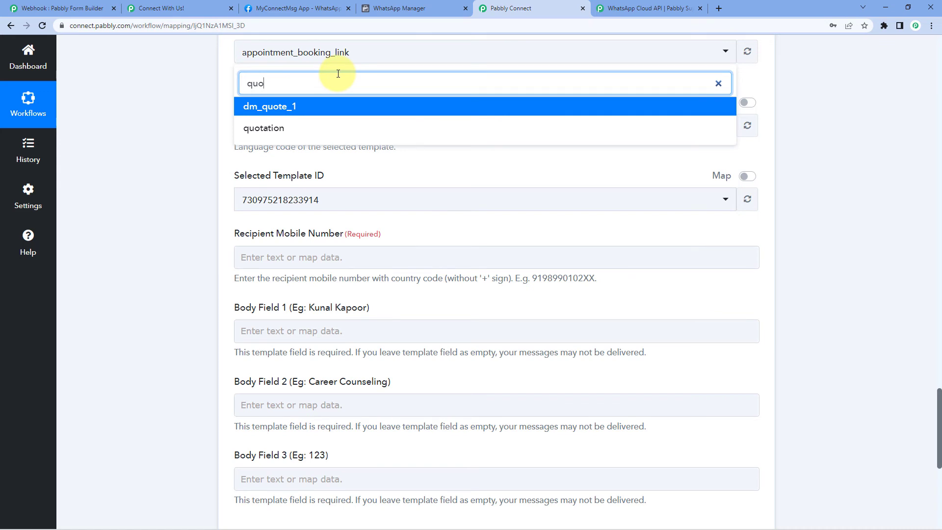
click(264, 128)
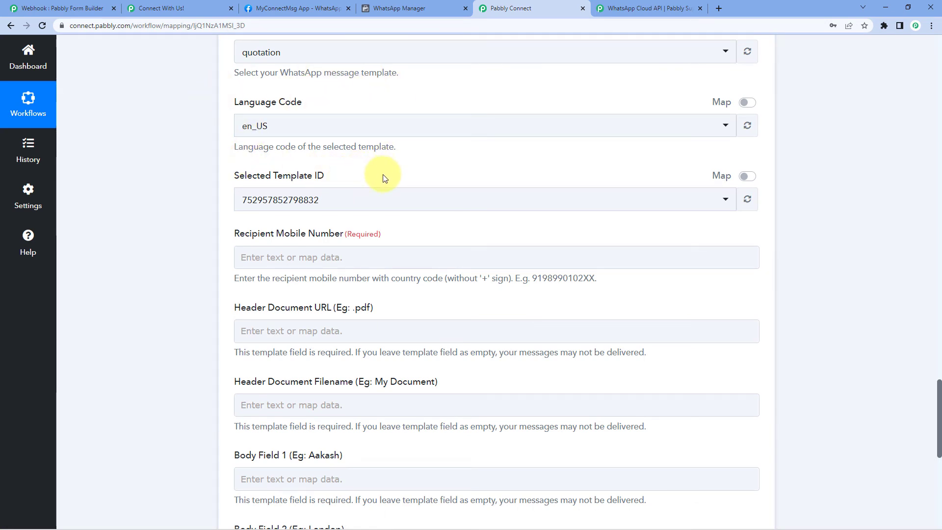
scroll(198, 184, down, 3)
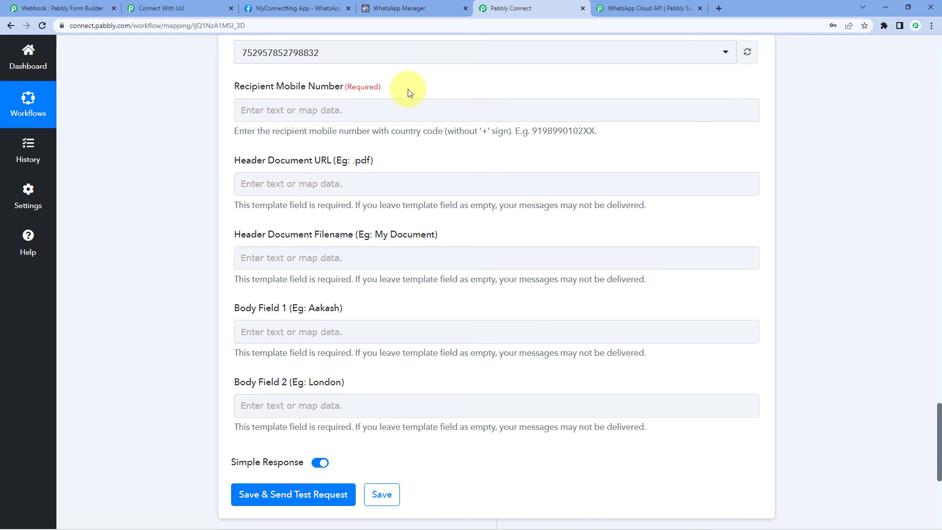
Map the form submission's Number (8) field into Recipient Mobile Number
click(273, 111)
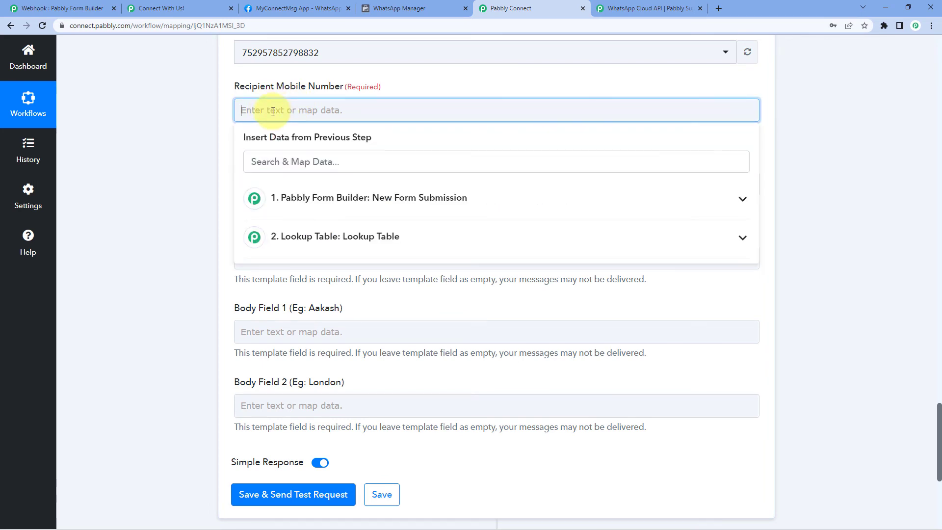
click(333, 199)
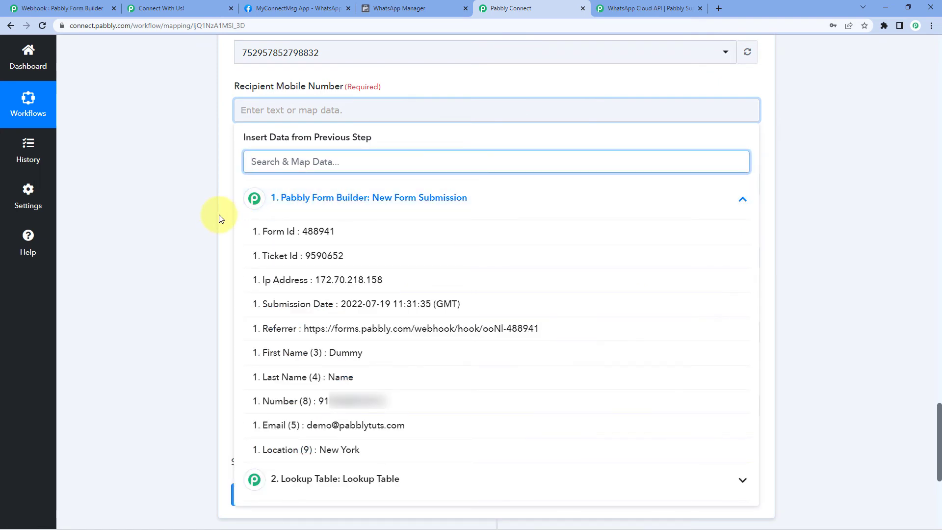
scroll(265, 229, down, 1)
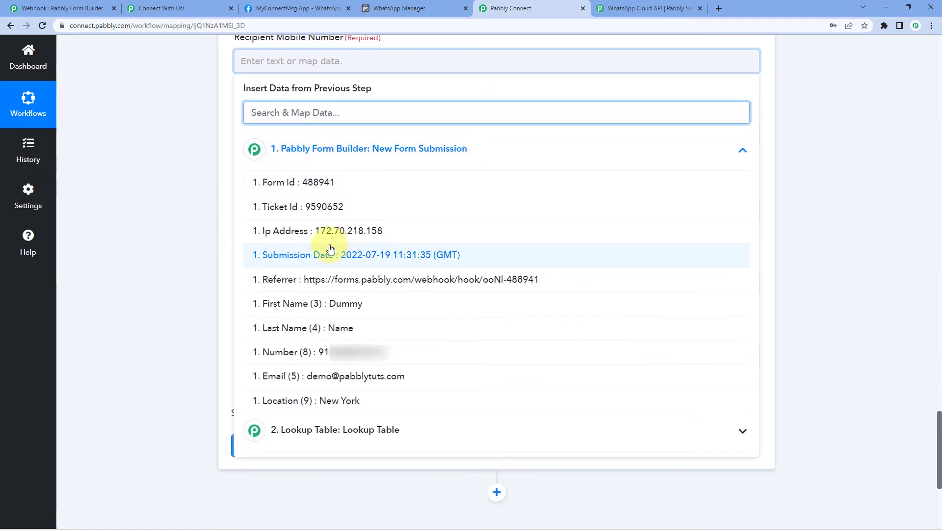
click(309, 353)
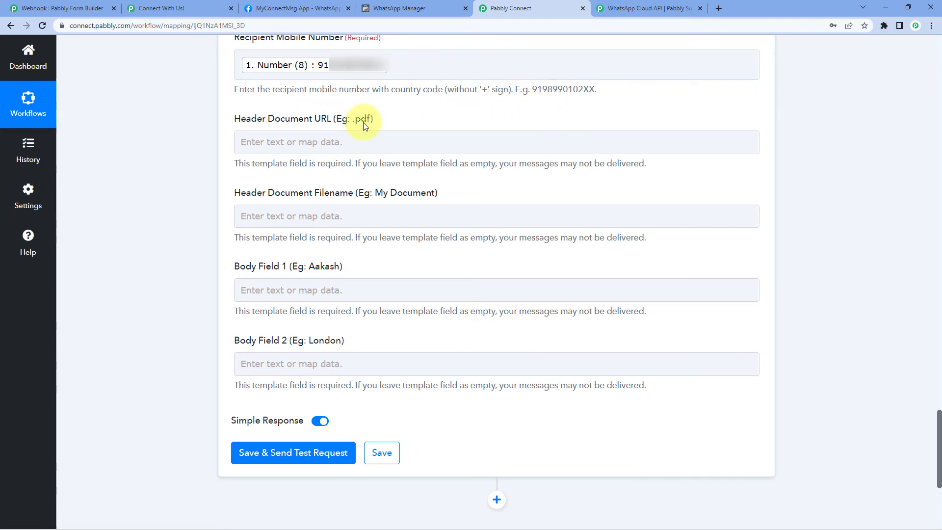
scroll(231, 98, down, 1)
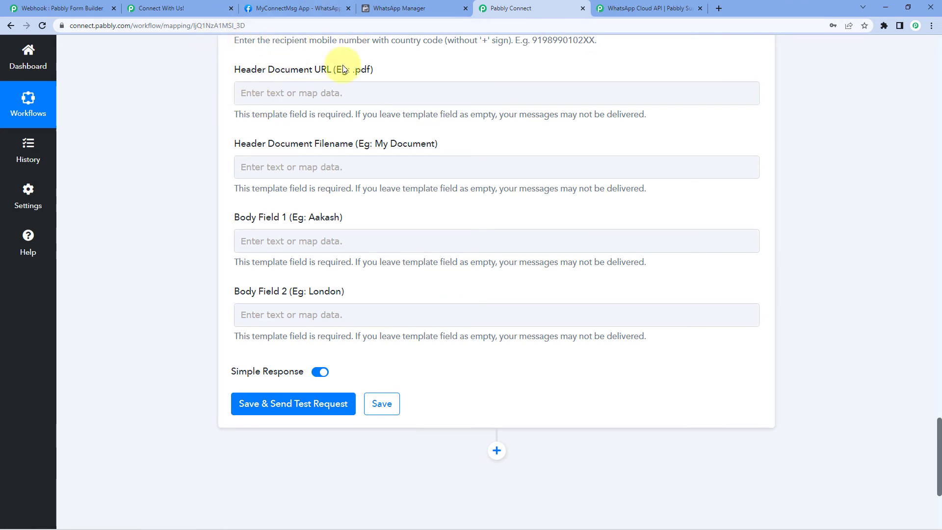
click(326, 97)
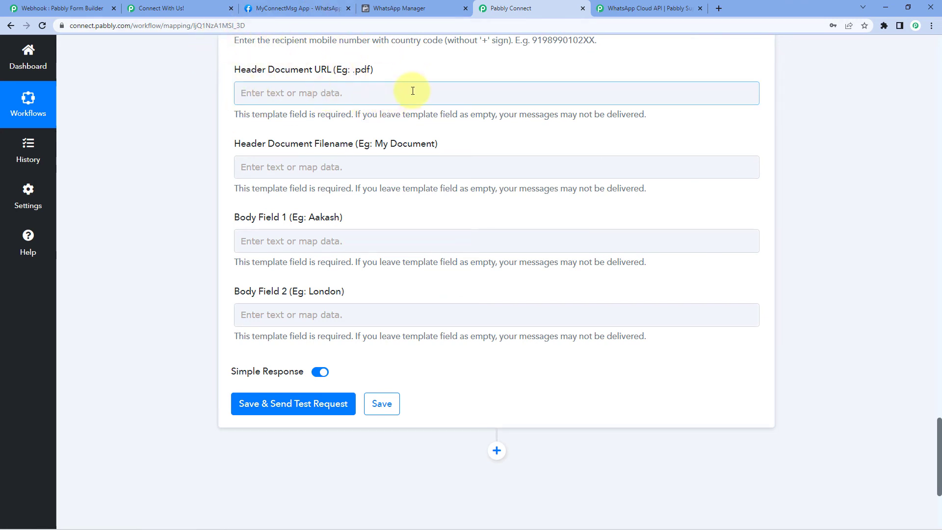
click(413, 5)
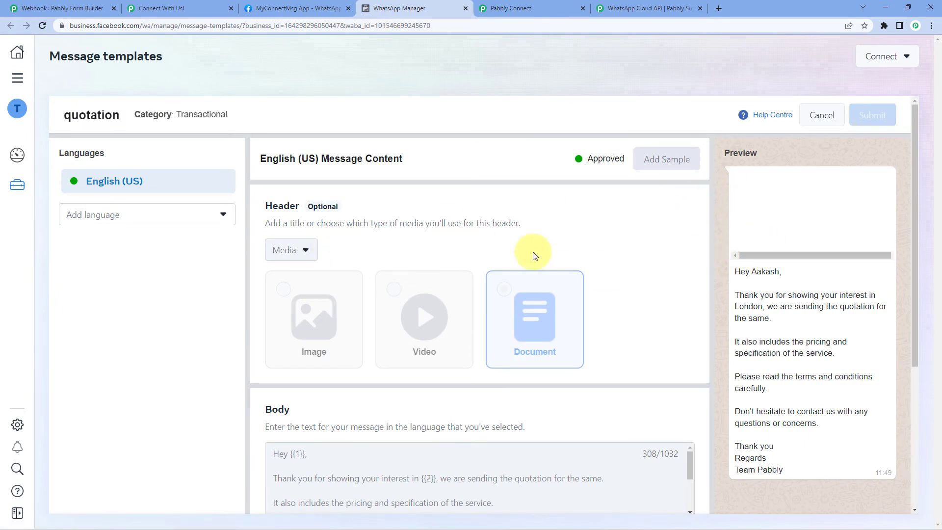
click(550, 7)
click(316, 96)
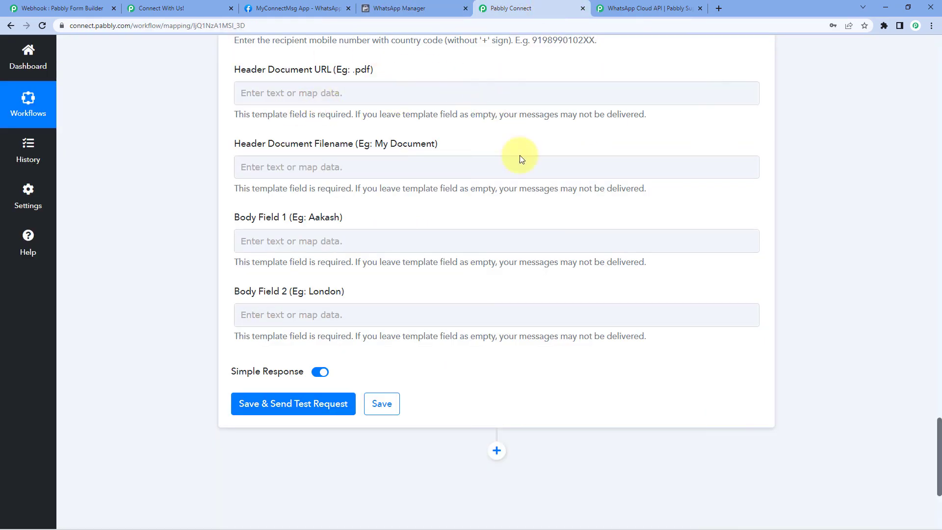
scroll(563, 252, up, 10)
scroll(565, 255, up, 10)
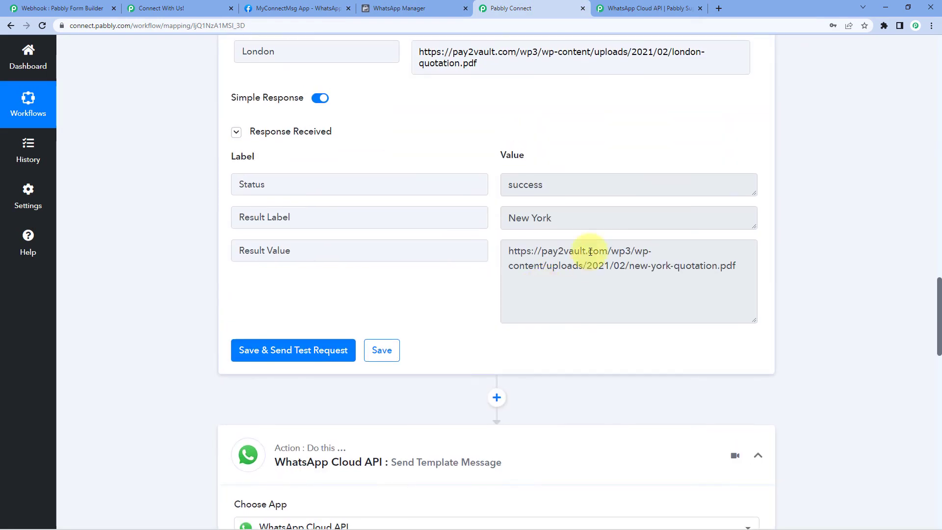
scroll(466, 244, up, 2)
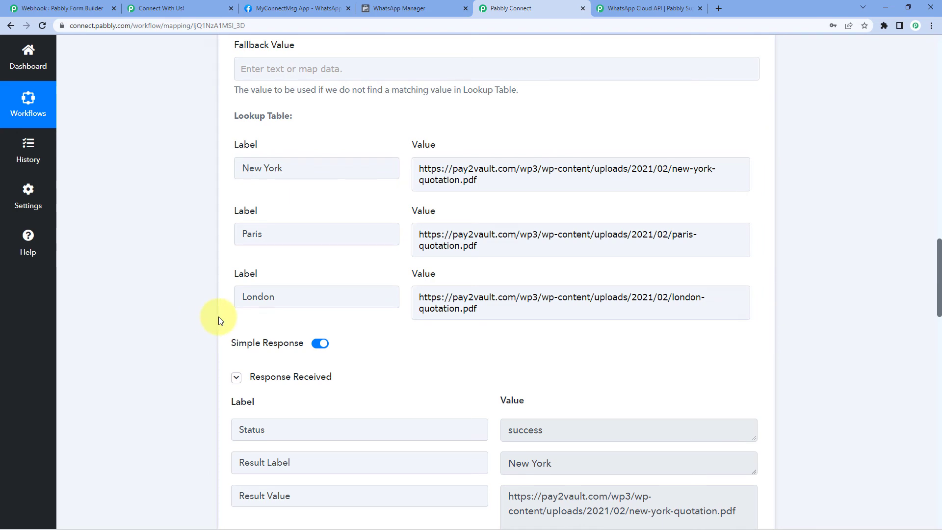
scroll(219, 317, down, 4)
drag(746, 322, 483, 301)
click(493, 294)
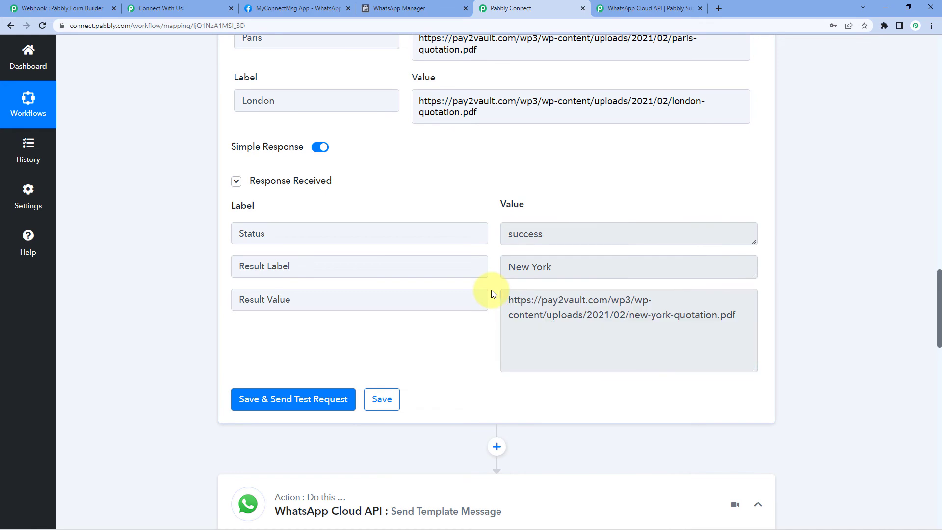
scroll(174, 311, down, 17)
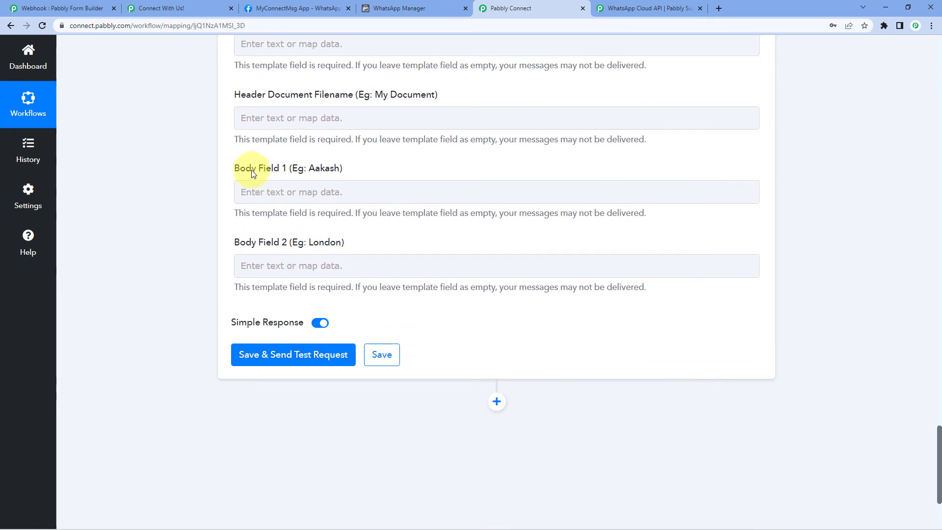
scroll(270, 153, up, 2)
click(262, 143)
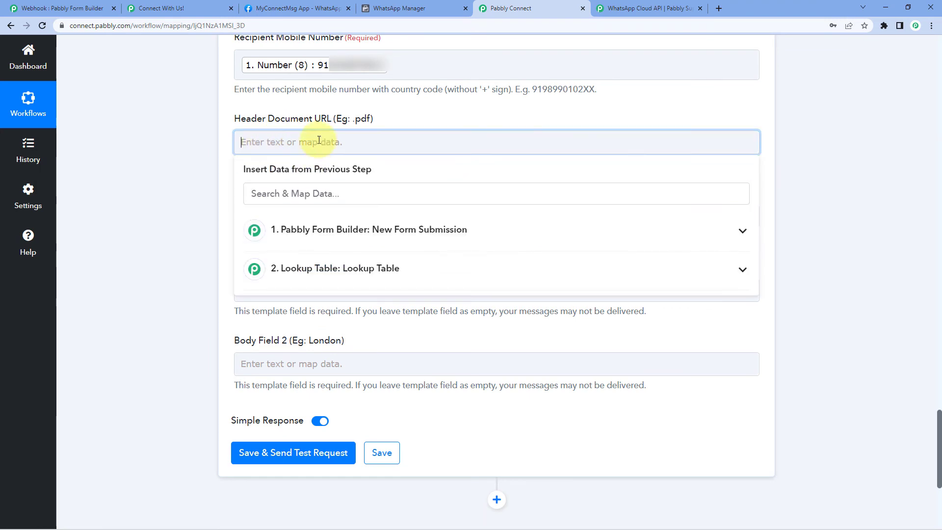
Map the Lookup Table's Result Value into Header Document URL and set the filename to Quotation
click(412, 280)
click(326, 352)
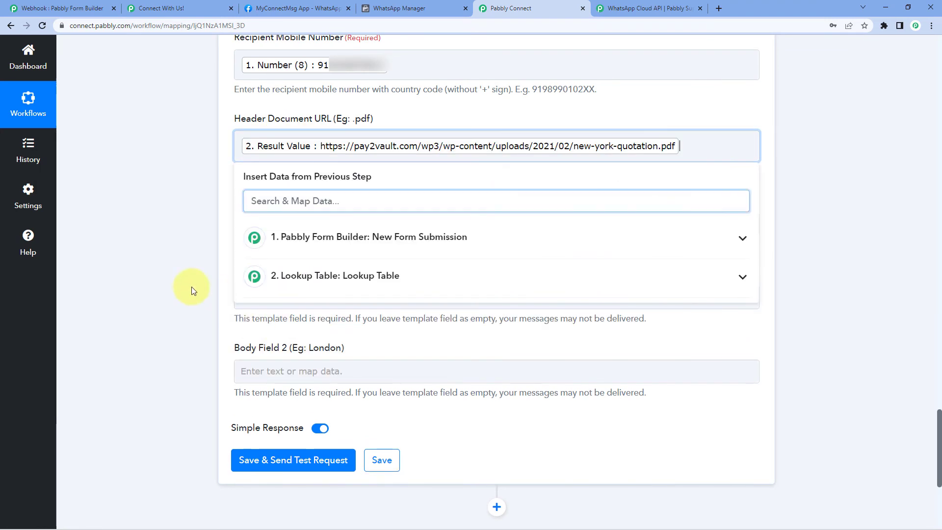
scroll(192, 286, down, 1)
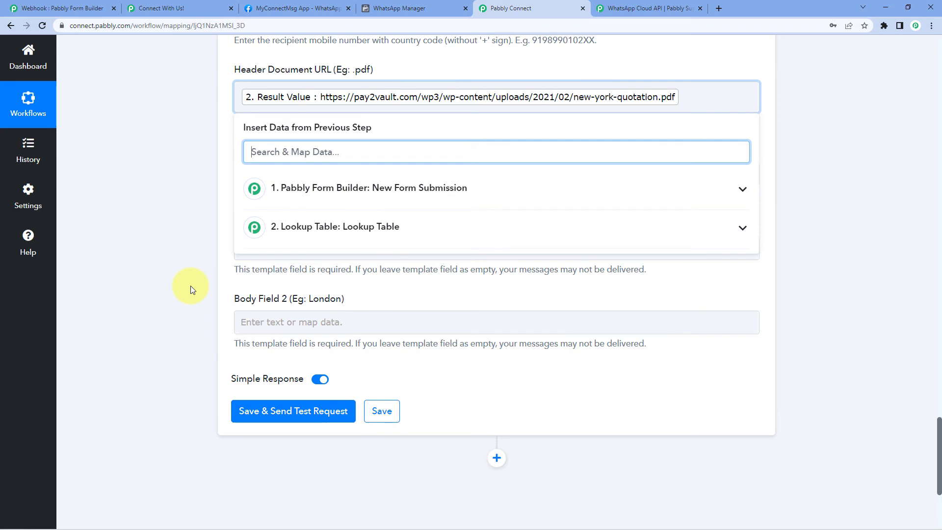
click(190, 286)
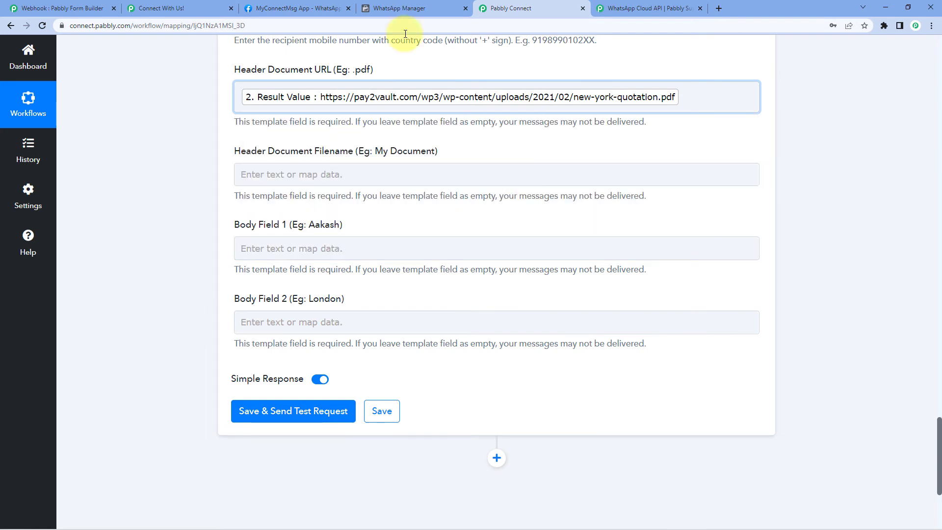
click(300, 177)
text(Quotation)
click(211, 199)
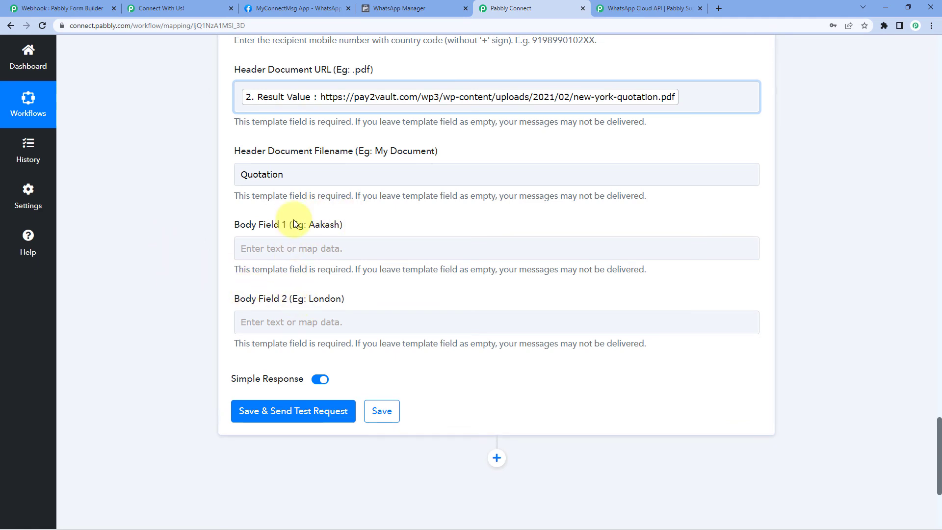
Check the quotation template's preview in the WhatsApp Manager tab
click(407, 9)
scroll(505, 283, down, 2)
drag(781, 174, 704, 175)
click(551, 7)
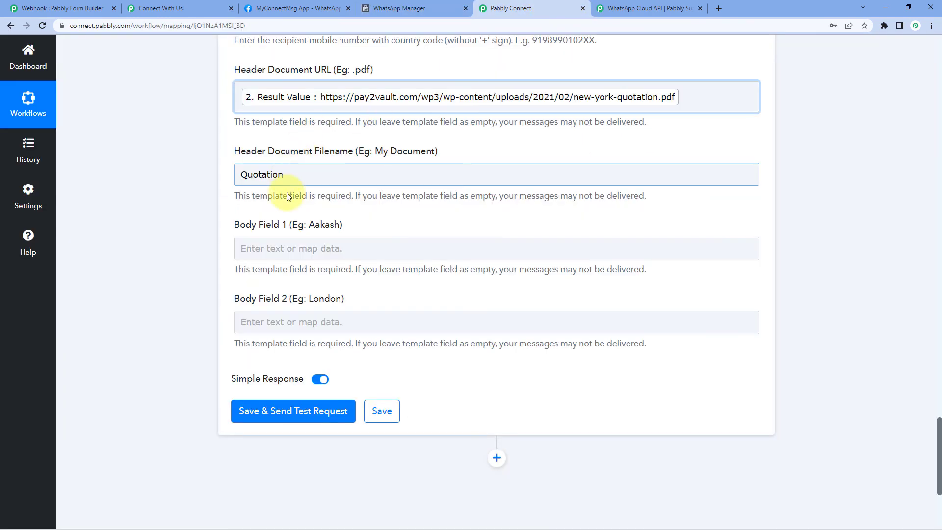
click(274, 247)
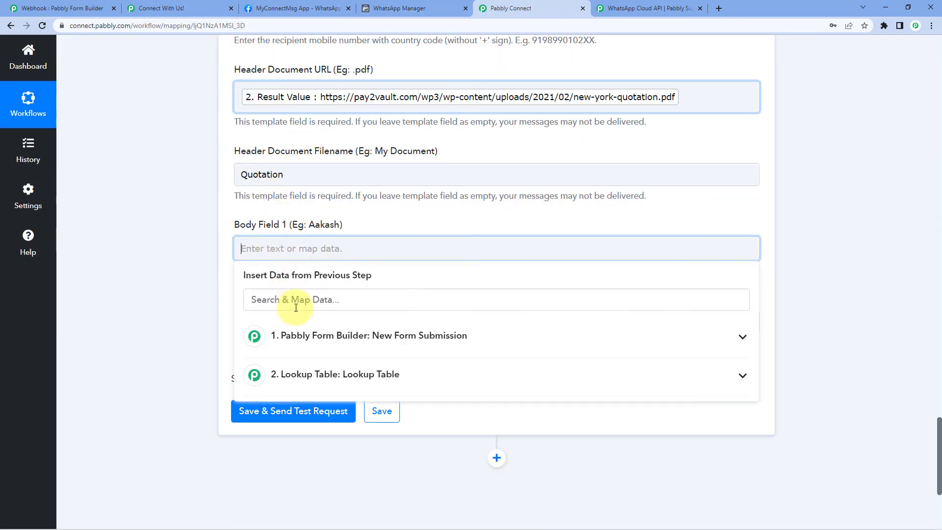
Map the form submission's First Name (3) into Body Field 1
click(302, 342)
scroll(314, 362, down, 2)
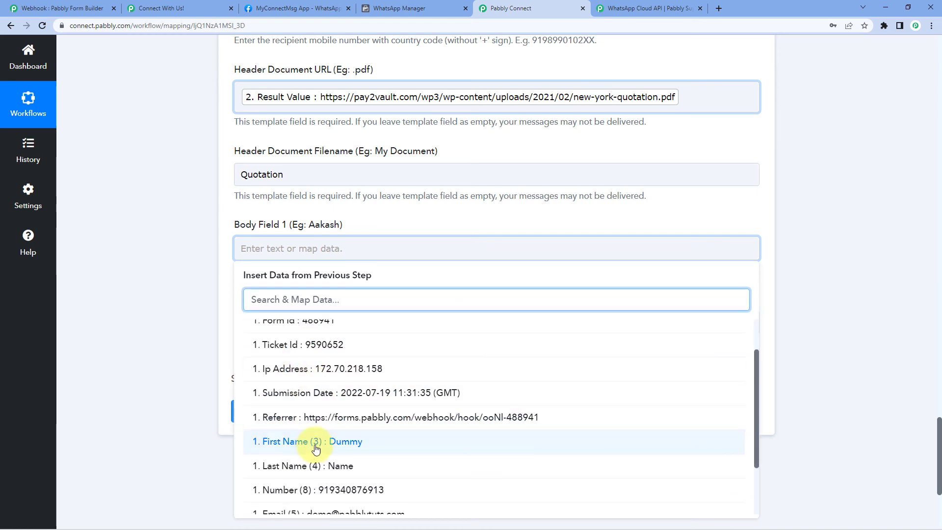
click(309, 442)
click(152, 259)
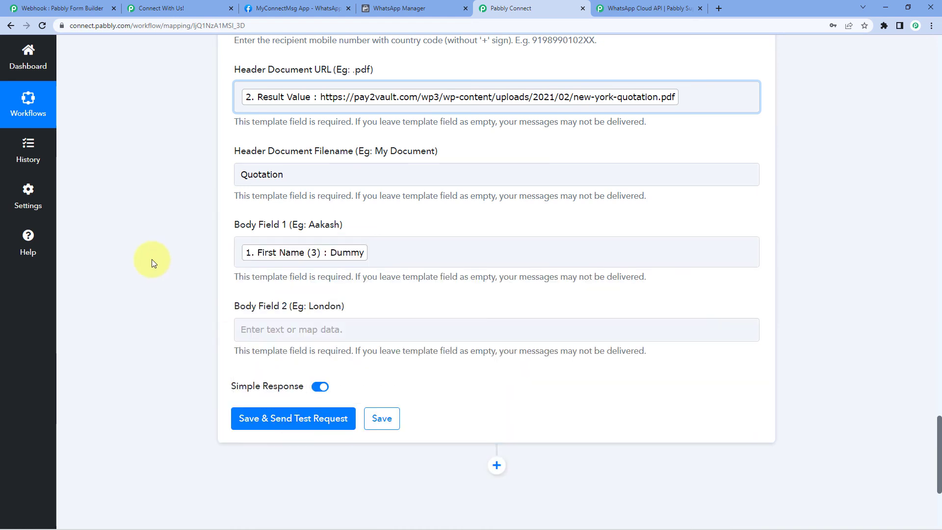
scroll(142, 285, down, 1)
scroll(142, 289, down, 1)
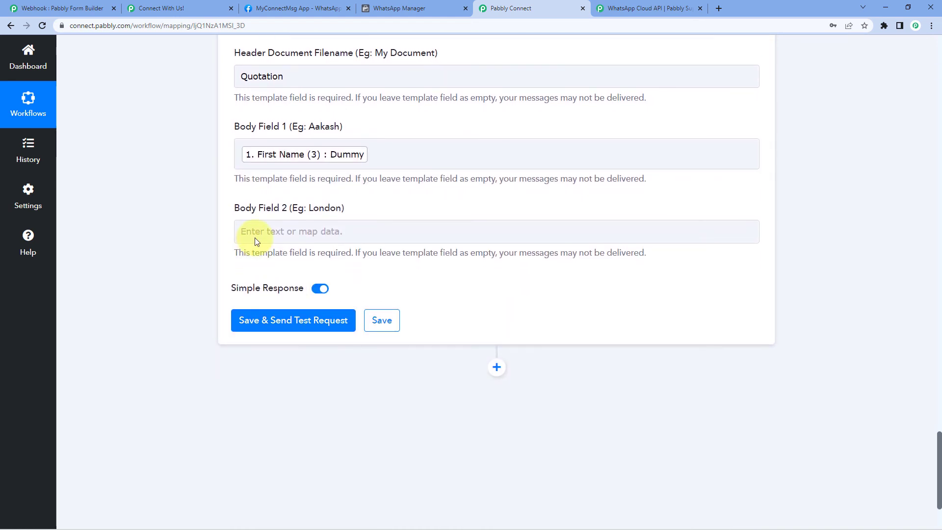
Fill Body Field 2 with 'travelling to' followed by the mapped Location (9)
click(417, 8)
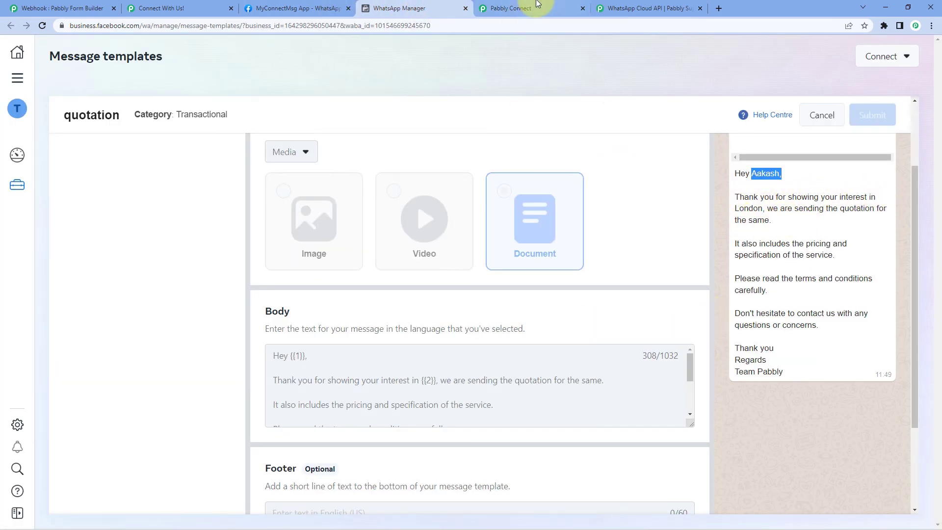
click(520, 8)
click(319, 231)
text(travelling to)
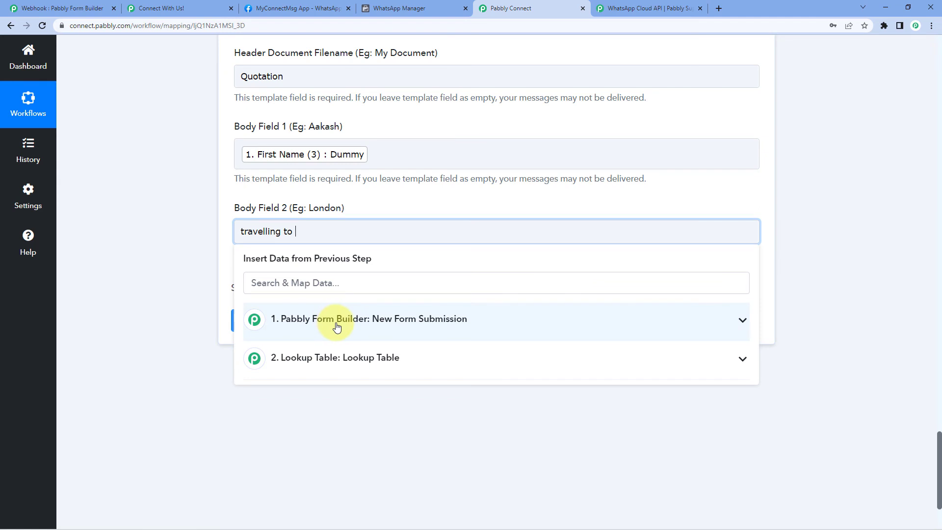
click(337, 326)
scroll(372, 399, down, 3)
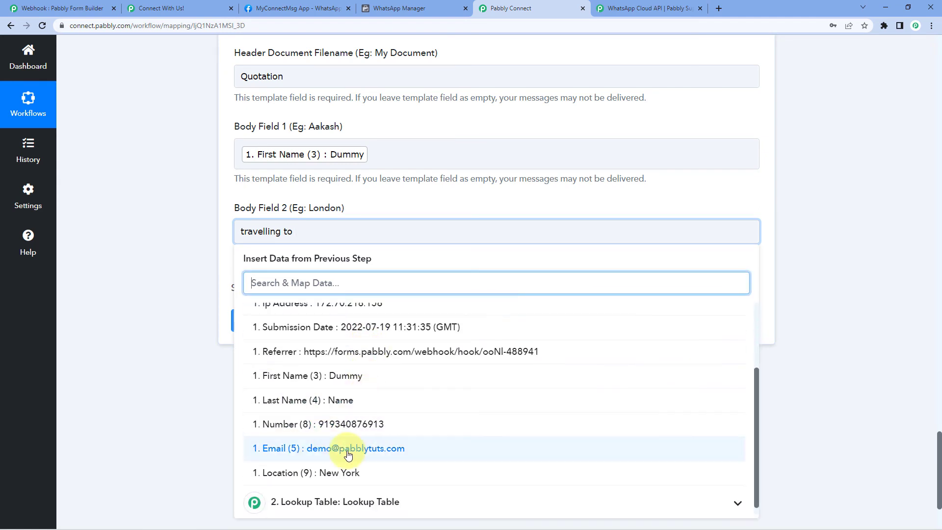
click(326, 476)
click(174, 271)
scroll(164, 275, down, 1)
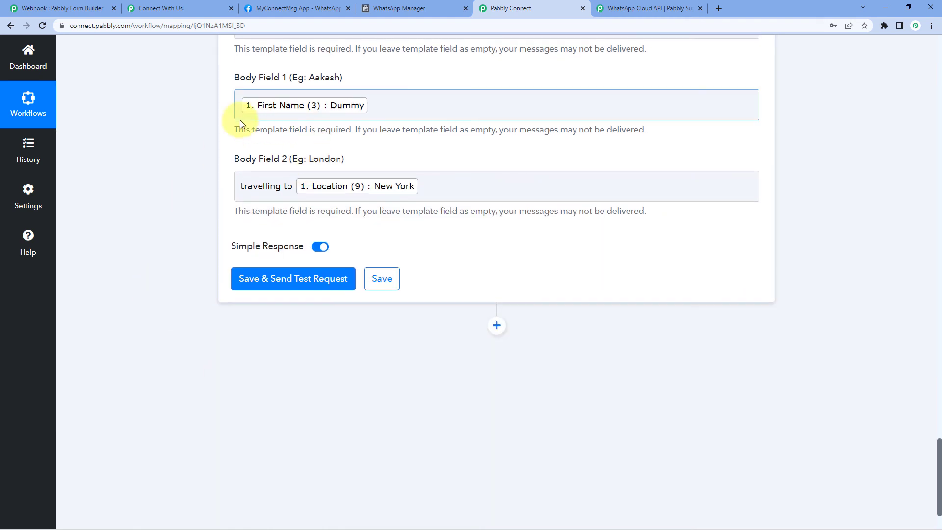
scroll(186, 180, up, 3)
scroll(185, 181, down, 3)
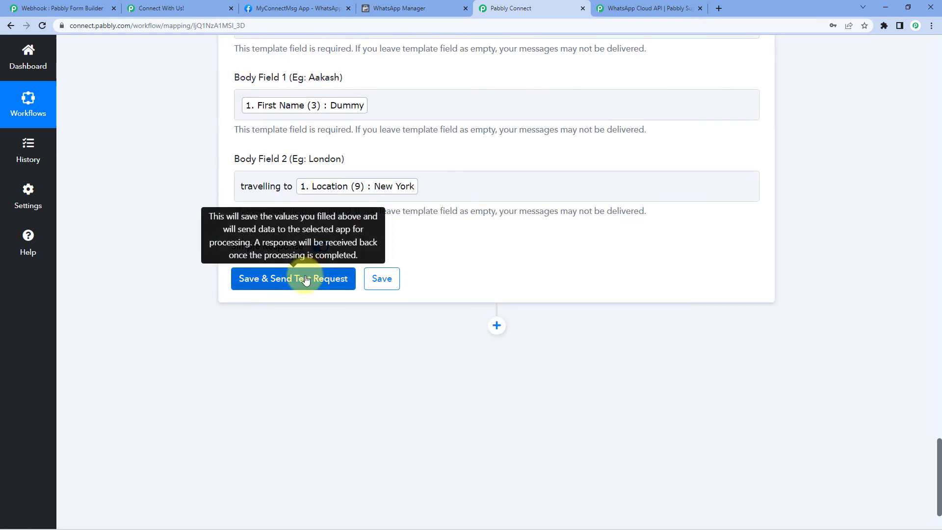
Send the test request and confirm the response shows messaging product whatsapp, contact and message ID
click(308, 277)
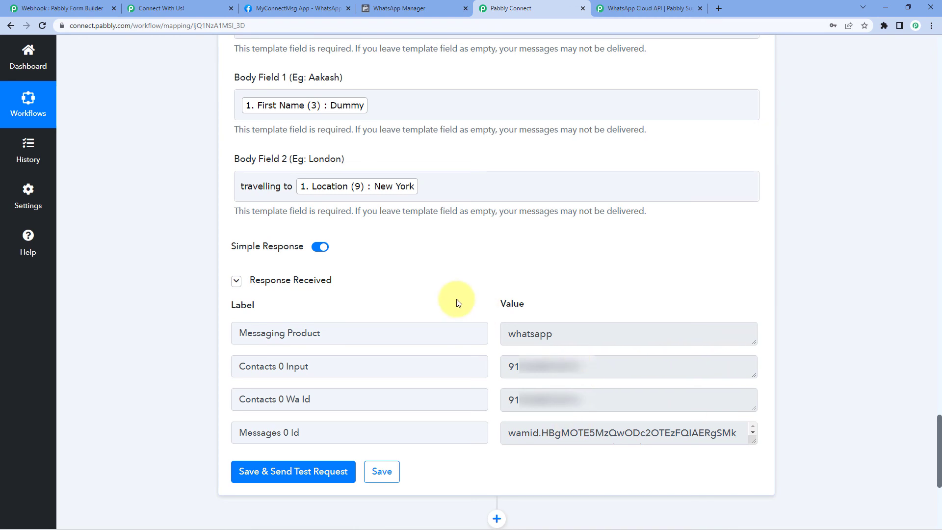
click(601, 372)
click(474, 312)
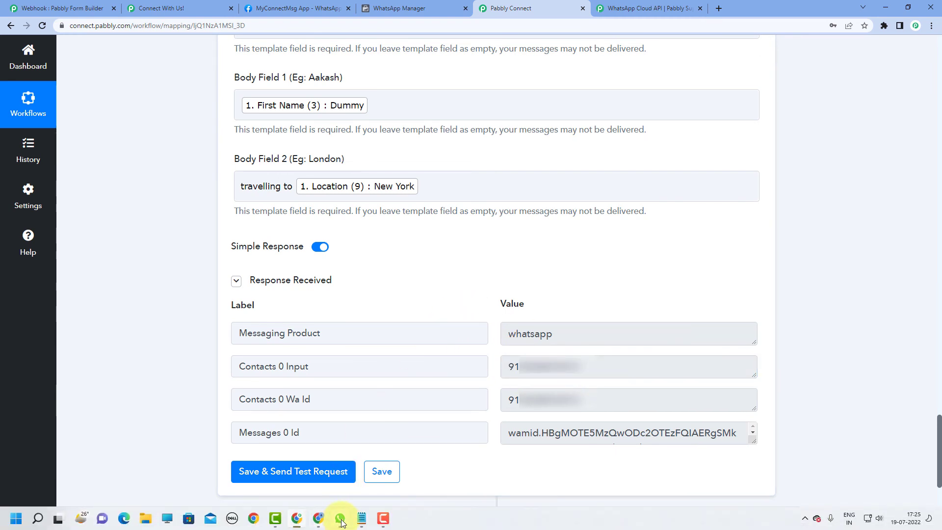
click(339, 518)
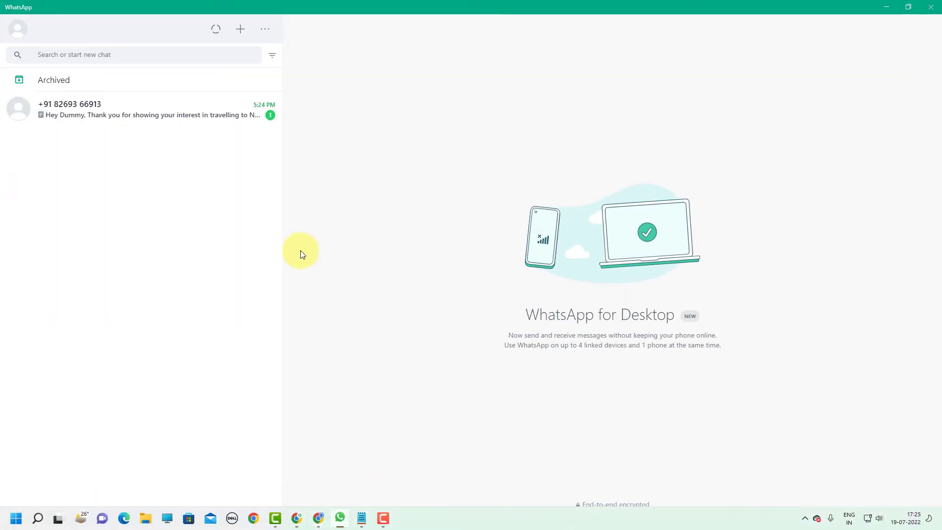
Read the Quotation PDF message greeting Dummy about travelling to New York, then minimize WhatsApp
click(163, 122)
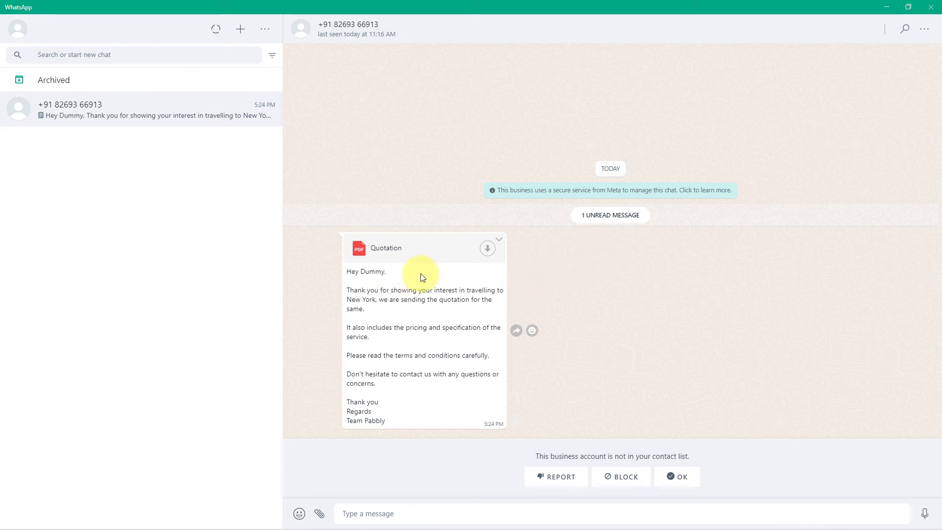
drag(360, 271, 385, 273)
click(393, 275)
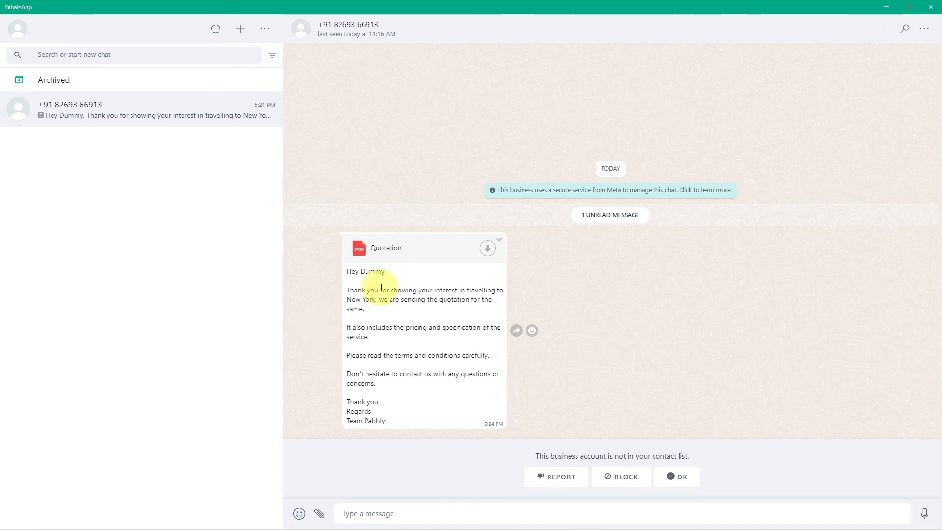
drag(375, 300, 361, 274)
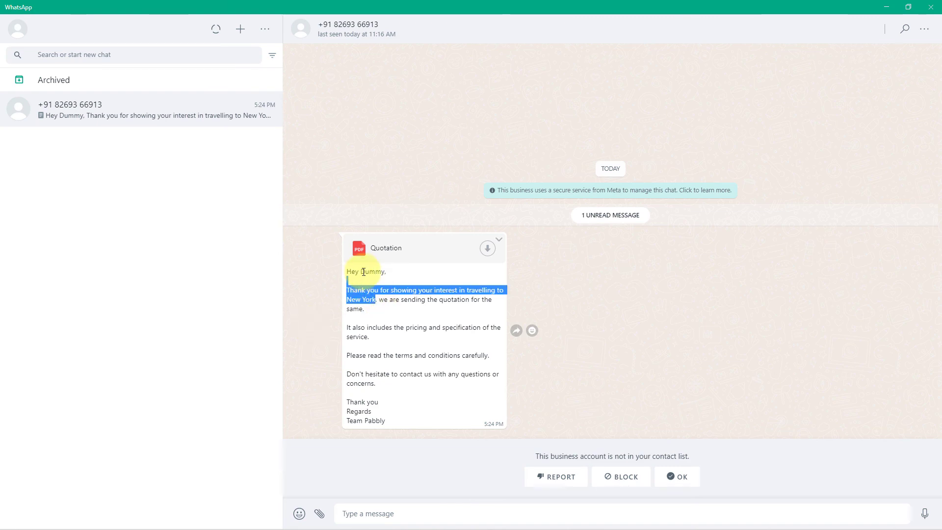
double_click(363, 272)
click(517, 280)
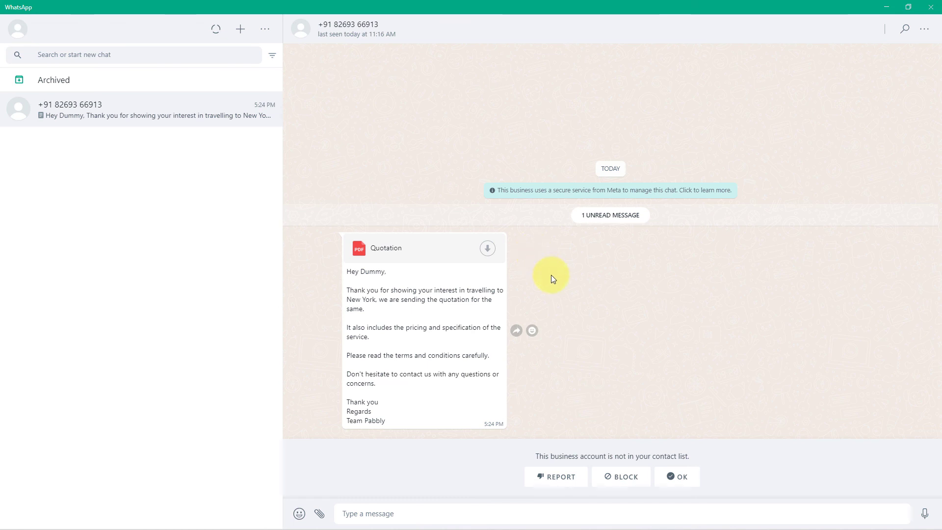
click(882, 8)
scroll(713, 172, up, 8)
Collapse the New Form Submission trigger card at the top of the workflow
scroll(794, 197, up, 15)
scroll(795, 216, up, 8)
scroll(763, 152, up, 10)
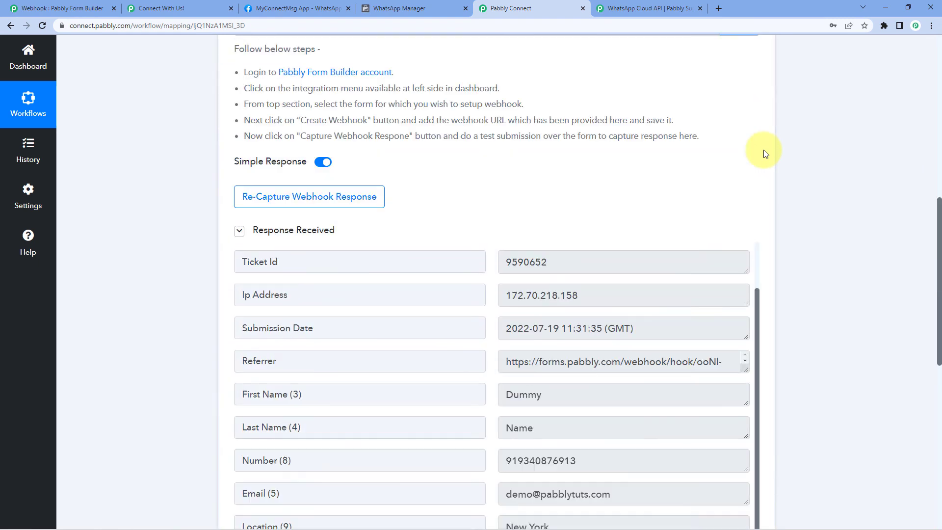
scroll(763, 153, up, 10)
click(759, 206)
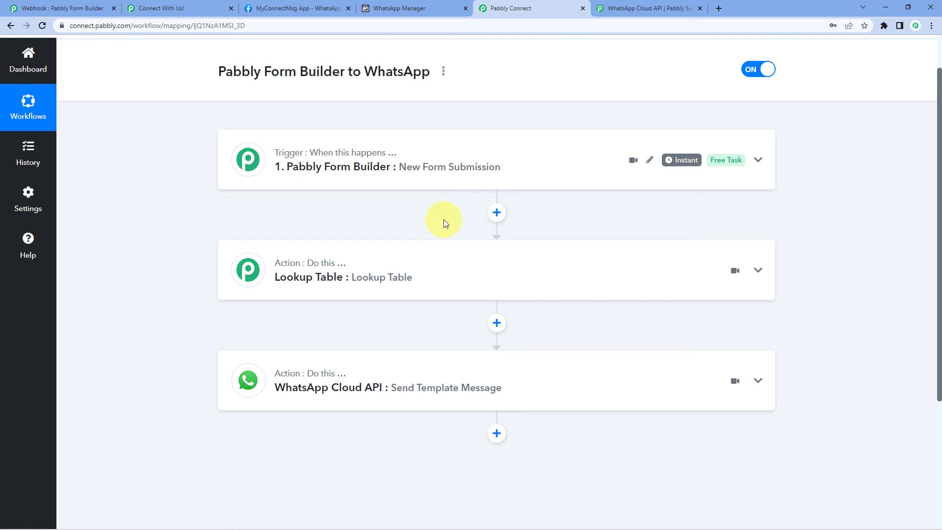
click(395, 267)
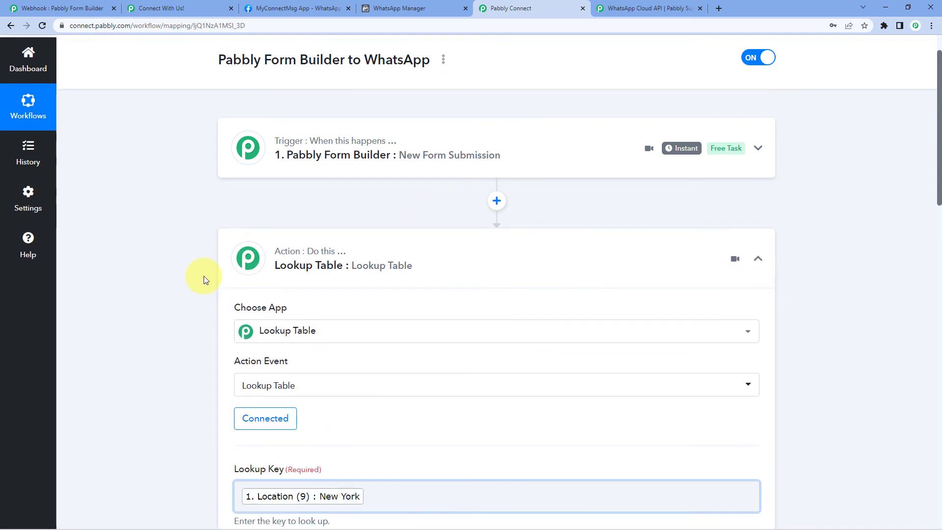
scroll(204, 280, down, 7)
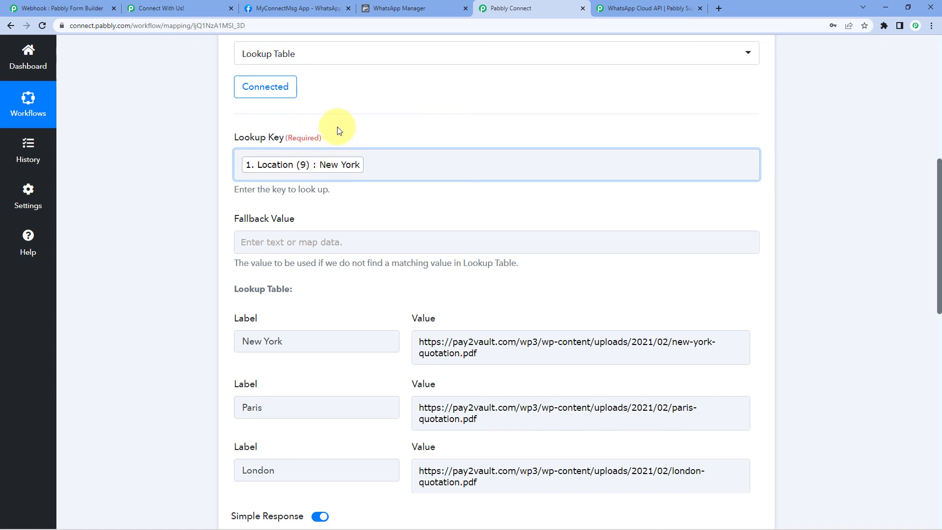
scroll(338, 127, down, 1)
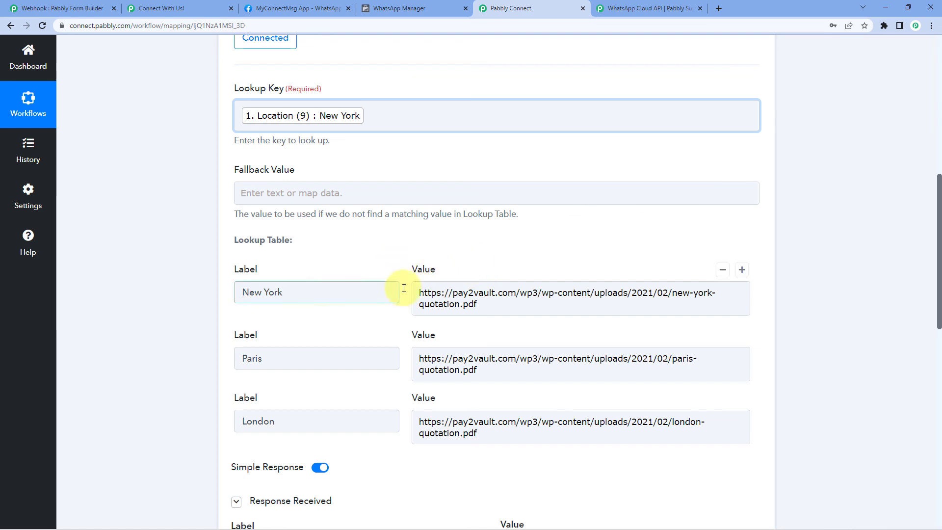
scroll(490, 263, up, 4)
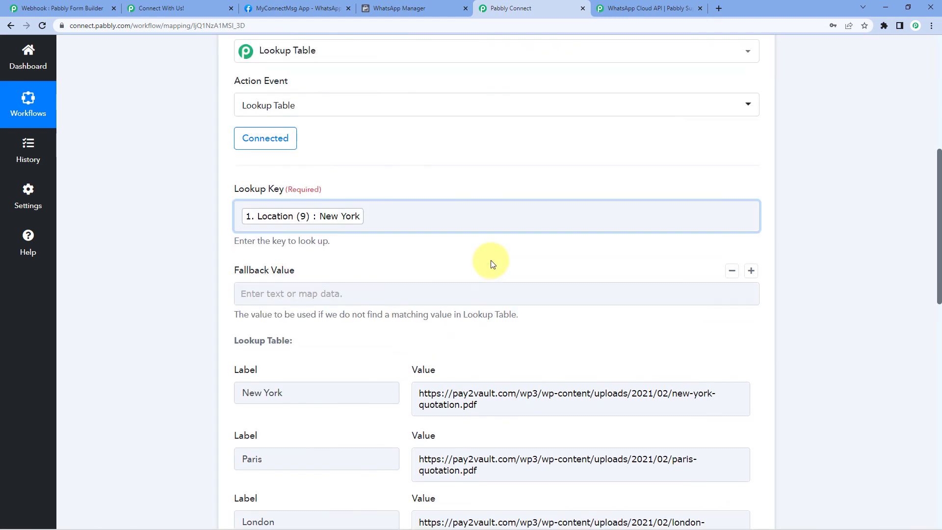
click(493, 83)
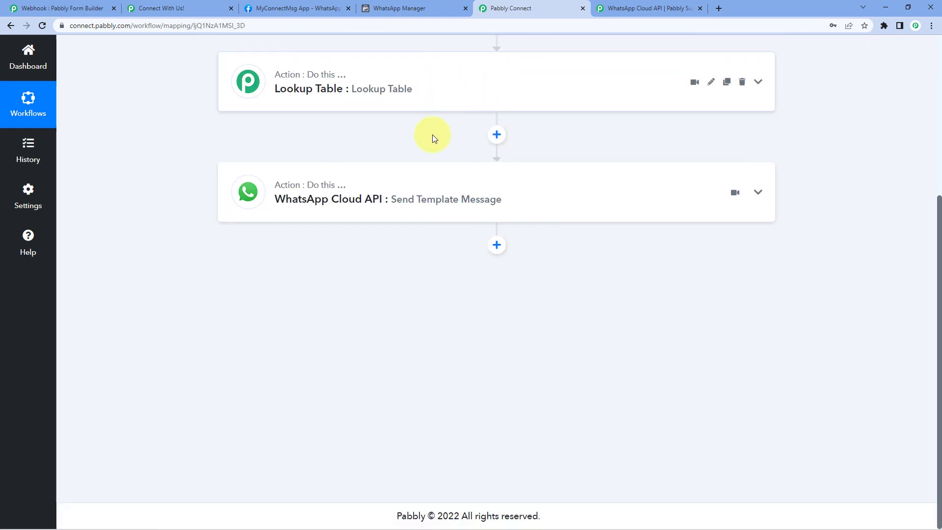
scroll(614, 254, up, 3)
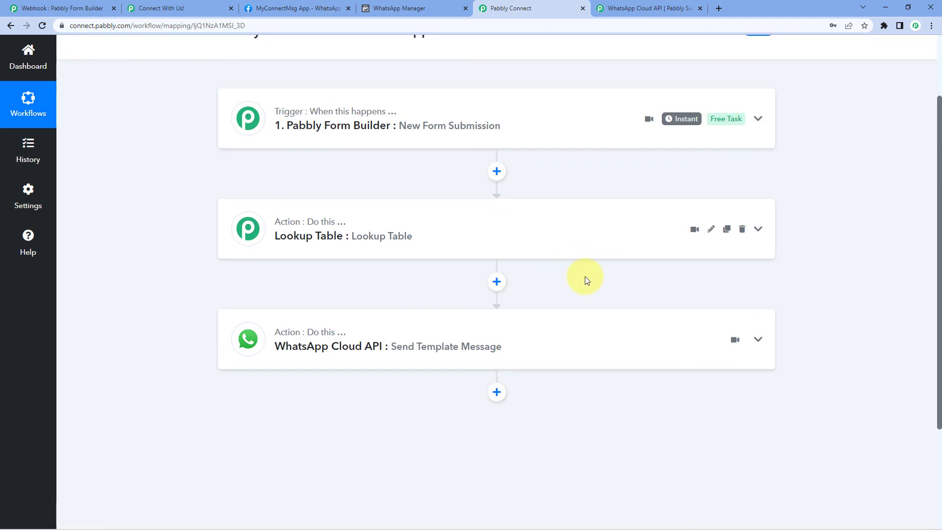
scroll(539, 177, up, 2)
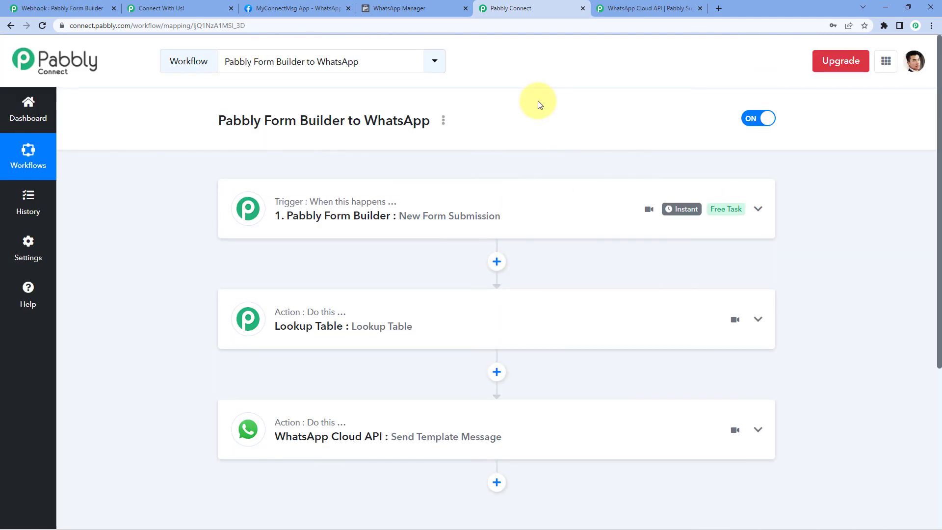